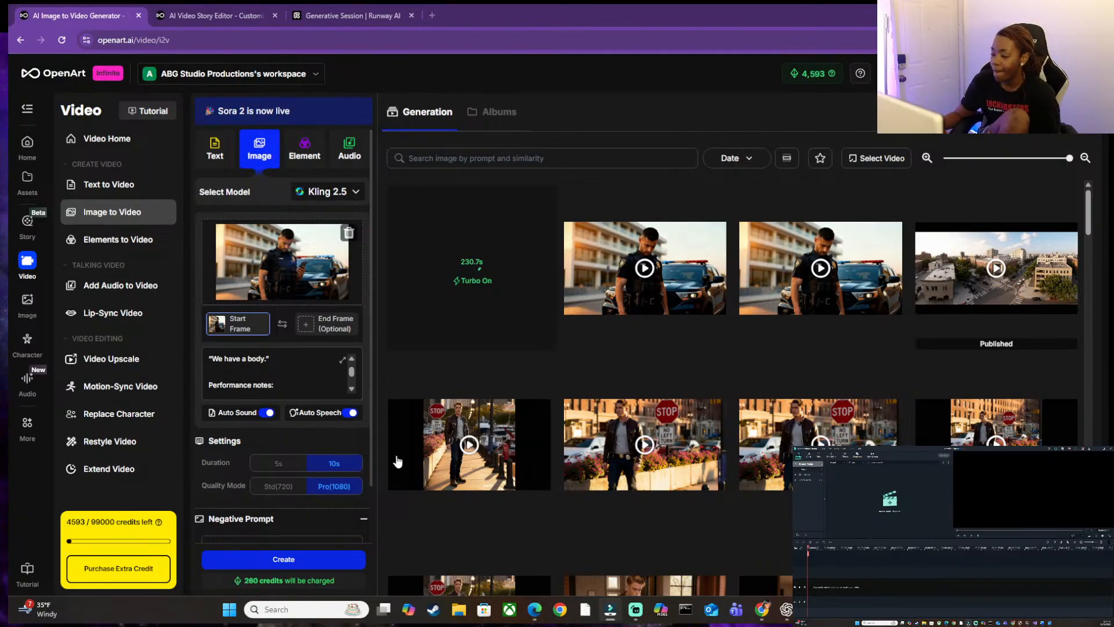
- Open File Explorer on the main screen and go to the Downloads folder
{"action": "left_click", "coordinate": [460, 615]}
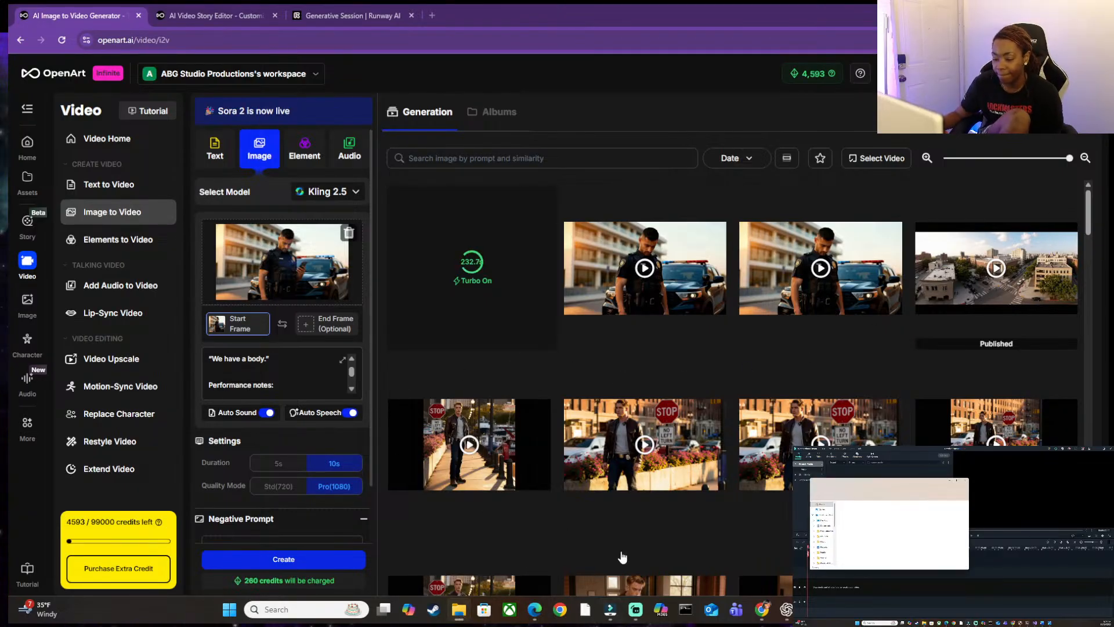
{"action": "left_click_drag", "start_coordinate": [1024, 144], "coordinate": [489, 155]}
{"action": "scroll", "coordinate": [326, 288], "scroll_direction": "down", "scroll_amount": 1}
{"action": "scroll", "coordinate": [272, 287], "scroll_direction": "down", "scroll_amount": 4}
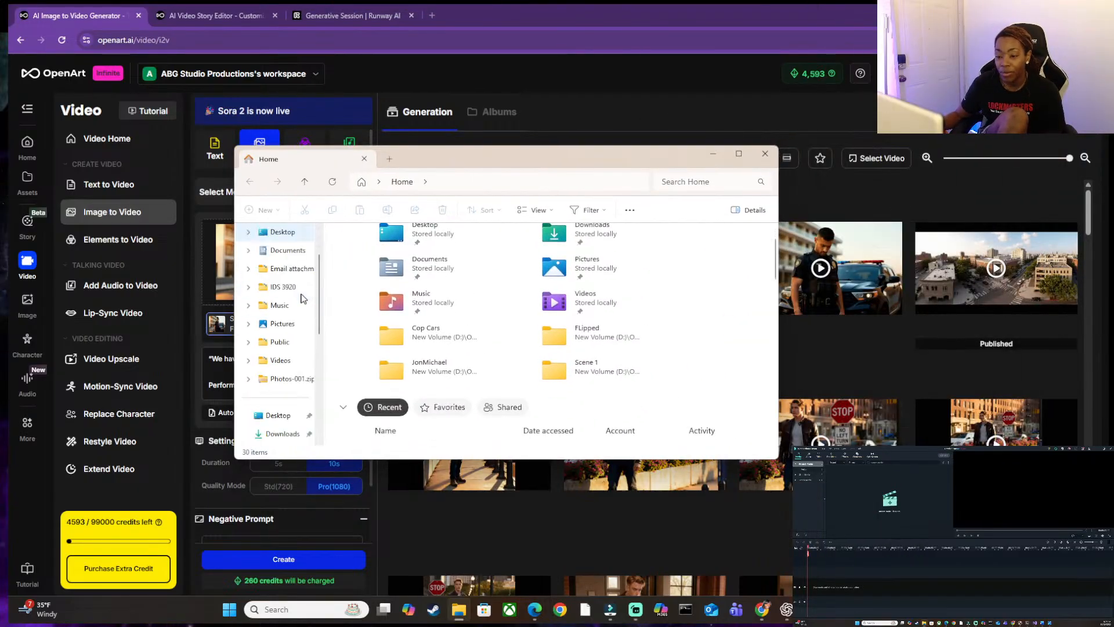
{"action": "scroll", "coordinate": [274, 282], "scroll_direction": "down", "scroll_amount": 3}
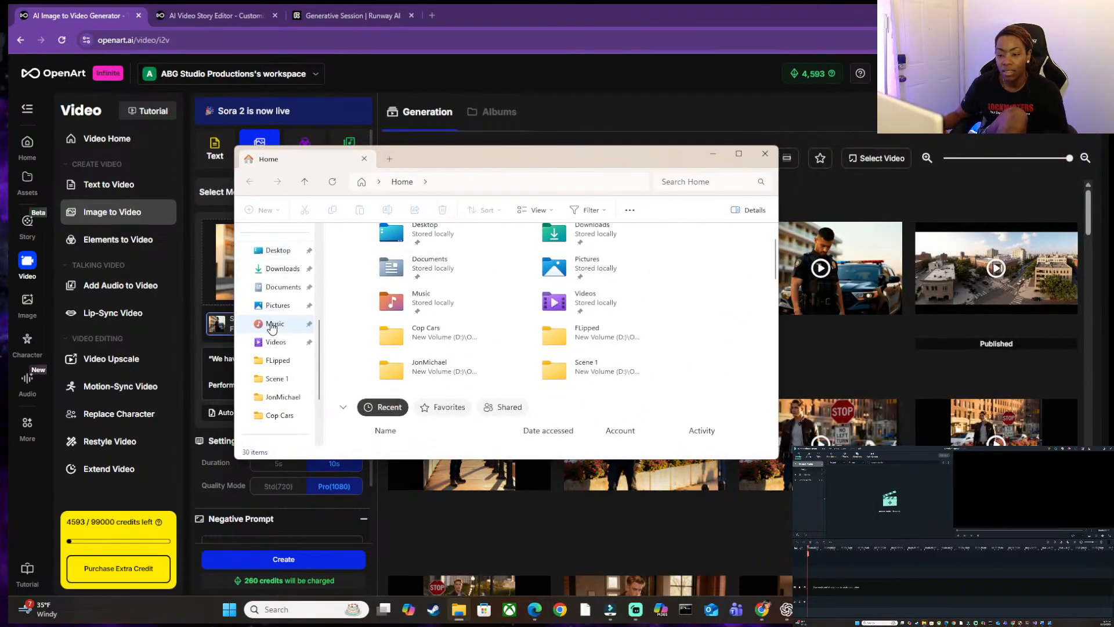
{"action": "left_click", "coordinate": [283, 268]}
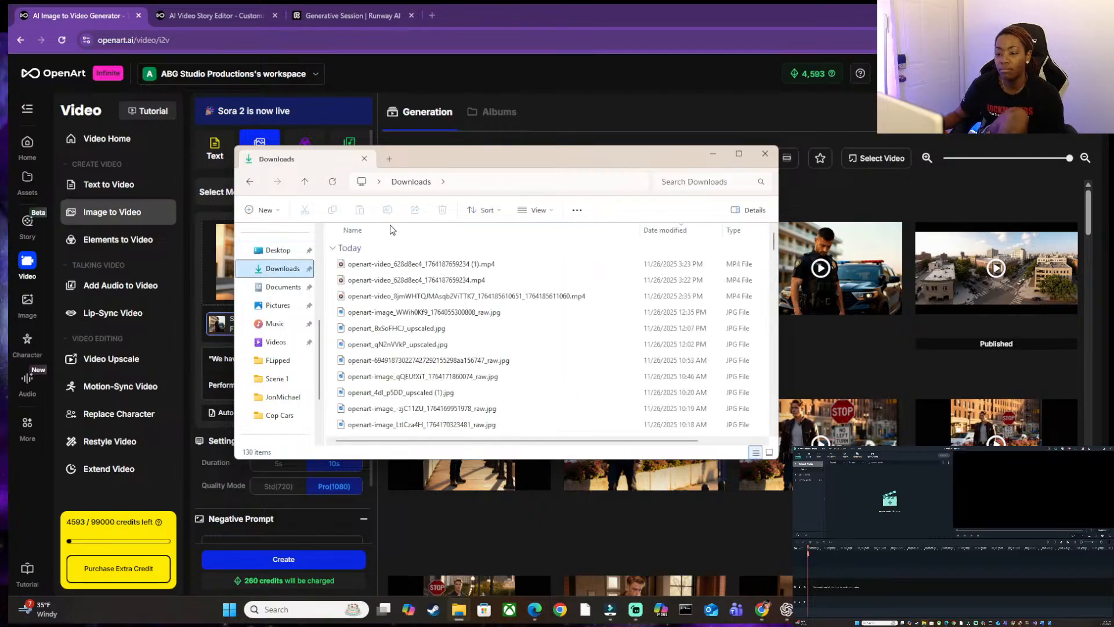
{"action": "double_click", "coordinate": [398, 263]}
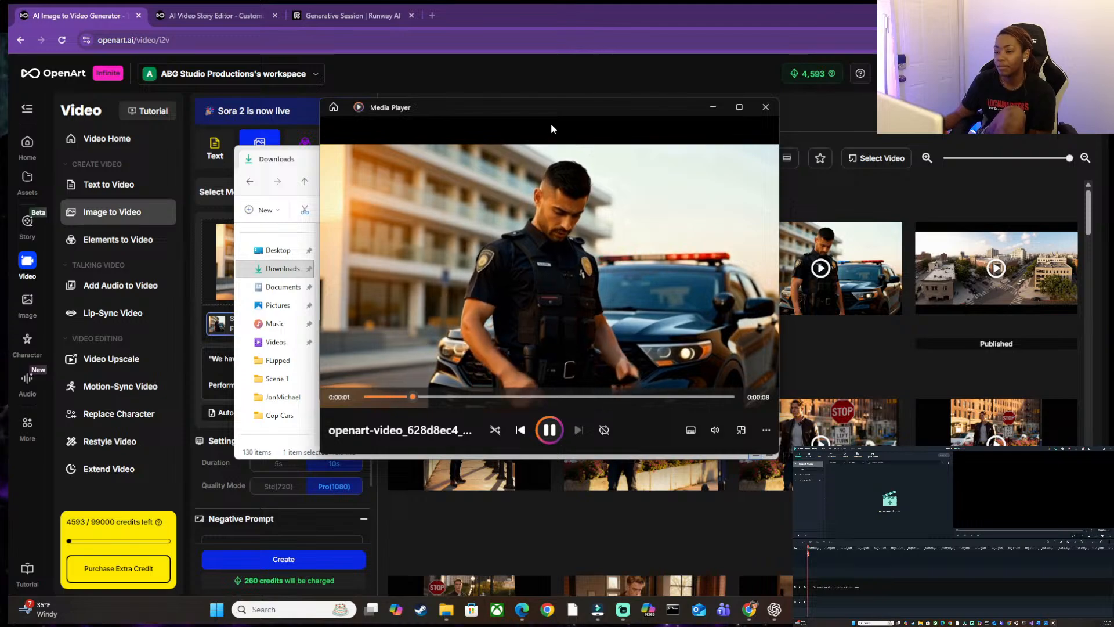
{"action": "left_click_drag", "start_coordinate": [541, 113], "coordinate": [684, 209]}
{"action": "left_click", "coordinate": [875, 205]}
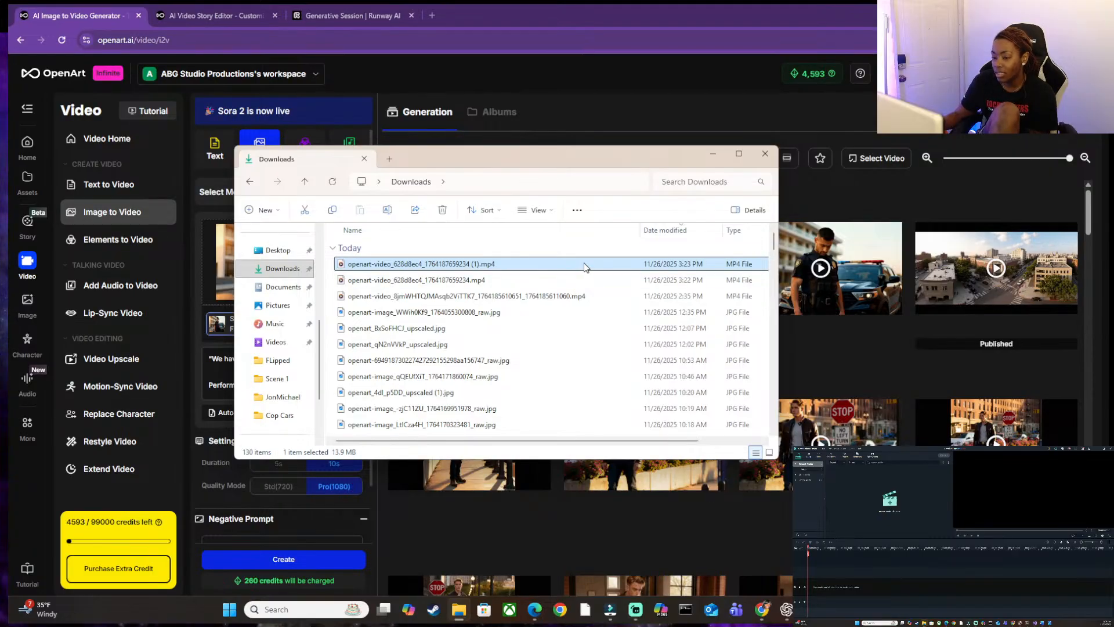
{"action": "key", "text": "F2"}
{"action": "key", "text": "Escape"}
{"action": "key", "text": "Delete"}
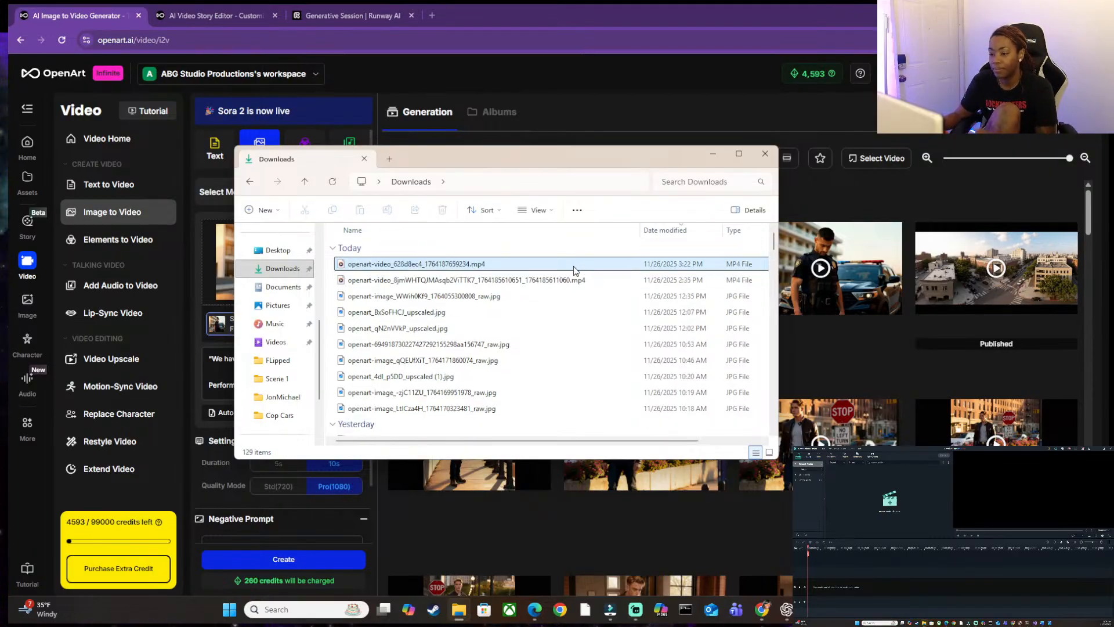
- Import openart-video_628d8ec4_1764187659234.mp4 into the video editor and place it at the timeline's start, fitted to the timeline's width
{"action": "left_click", "coordinate": [575, 270]}
{"action": "left_click_drag", "start_coordinate": [405, 269], "coordinate": [878, 509]}
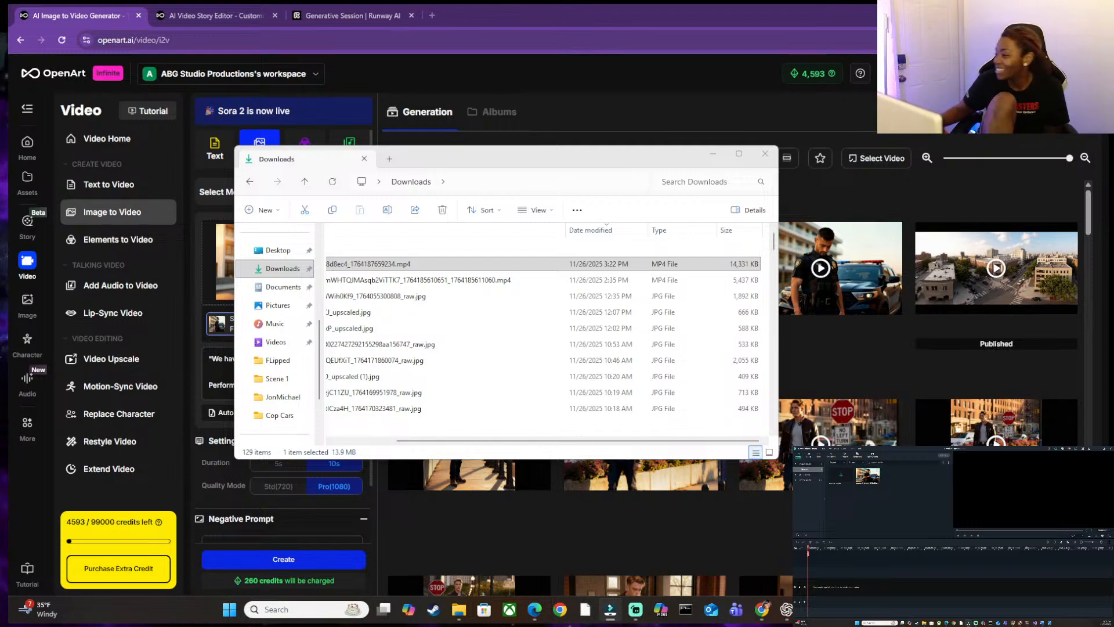
{"action": "left_click_drag", "start_coordinate": [868, 473], "coordinate": [807, 593]}
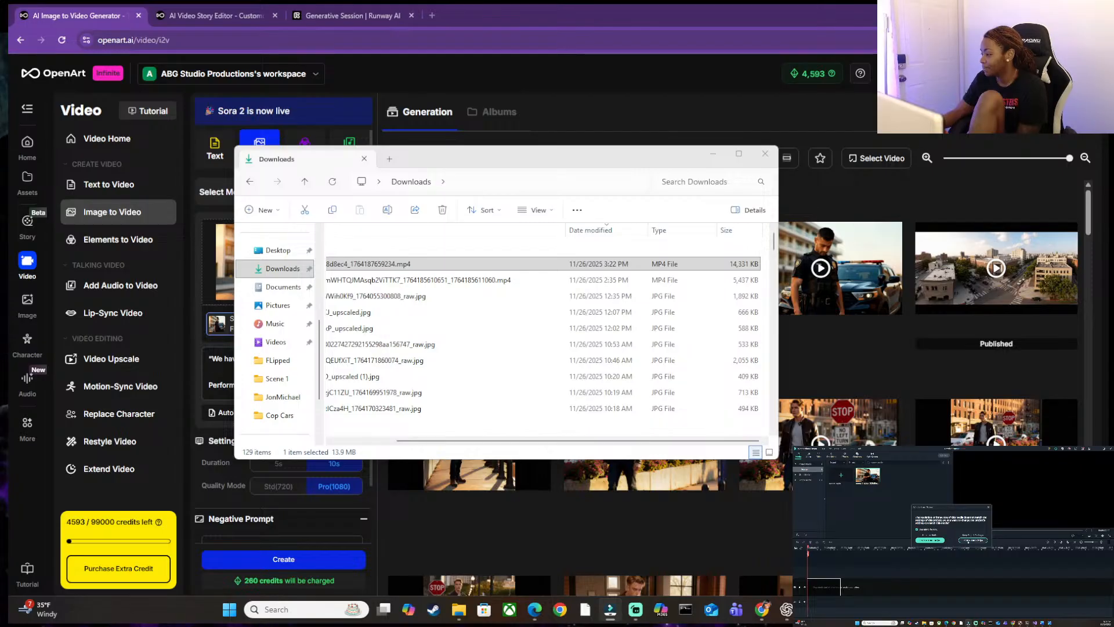
{"action": "left_click", "coordinate": [969, 540]}
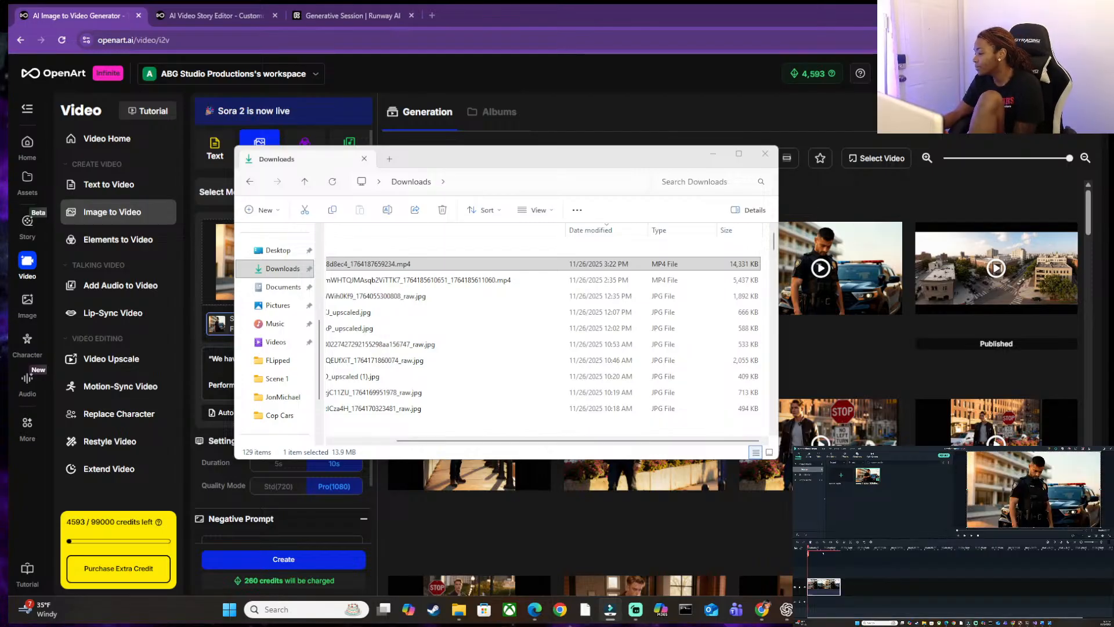
{"action": "left_click", "coordinate": [1095, 541]}
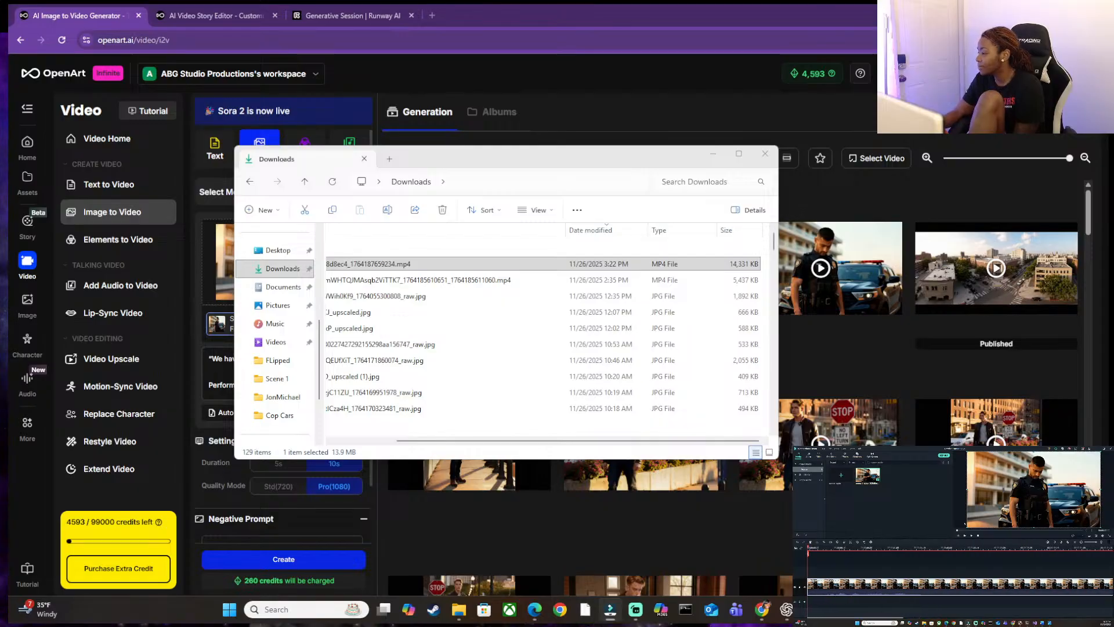
- Play and scrub through the officer clip on the video editor's timeline, checking the part near its end
{"action": "key", "text": "space"}
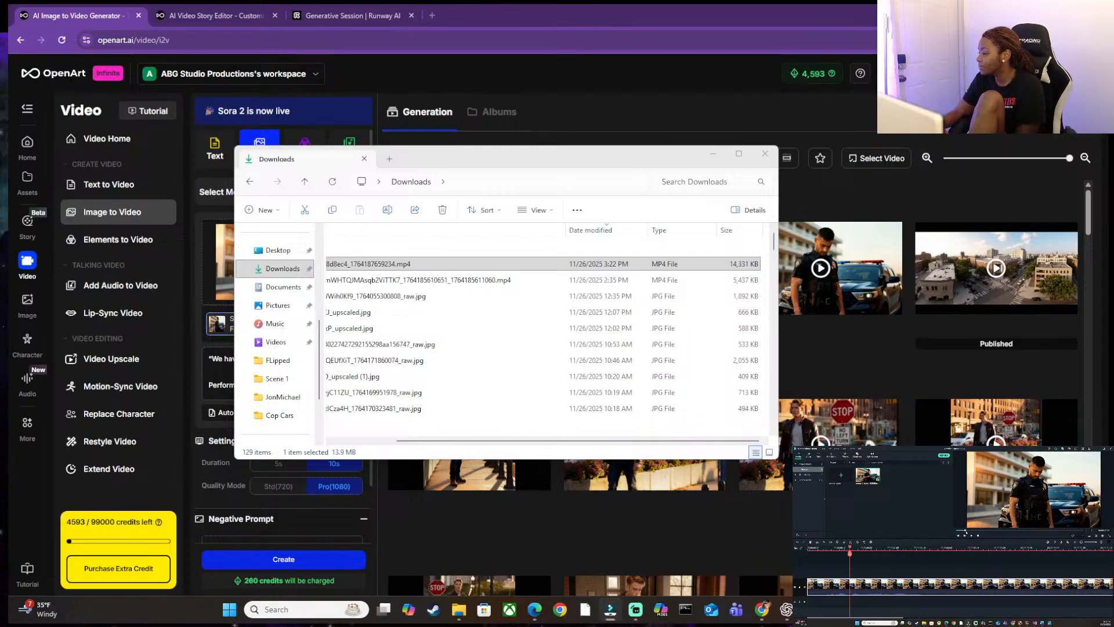
{"action": "left_click_drag", "start_coordinate": [981, 531], "coordinate": [1082, 530]}
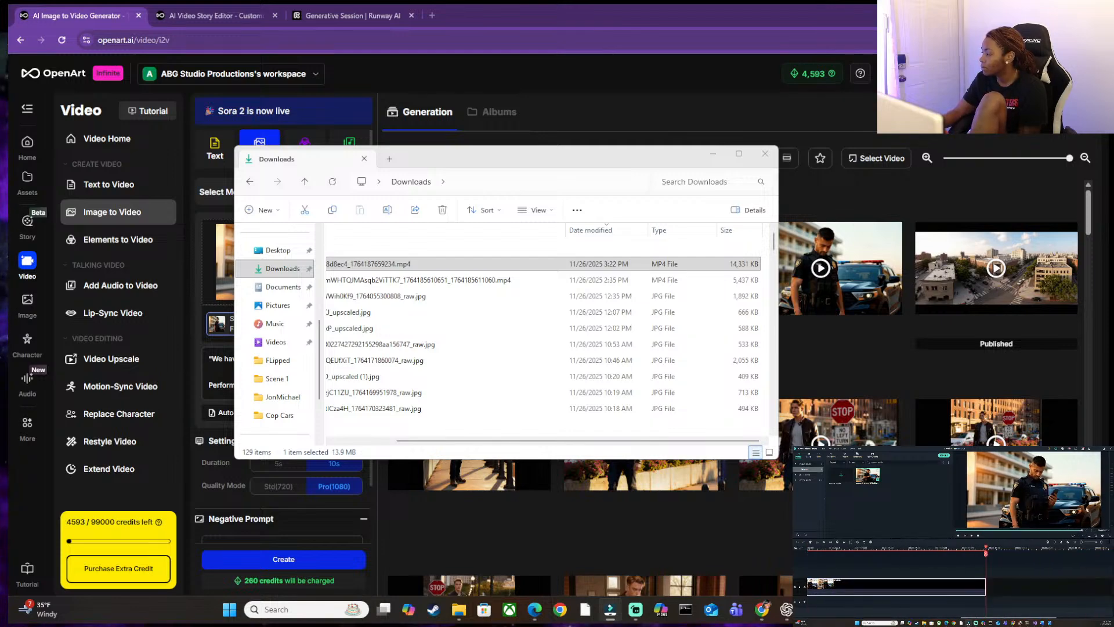
{"action": "mouse_move", "coordinate": [1082, 529]}
{"action": "left_mouse_down"}
{"action": "mouse_move", "coordinate": [1042, 530]}
{"action": "mouse_move", "coordinate": [1082, 530]}
{"action": "left_mouse_up"}
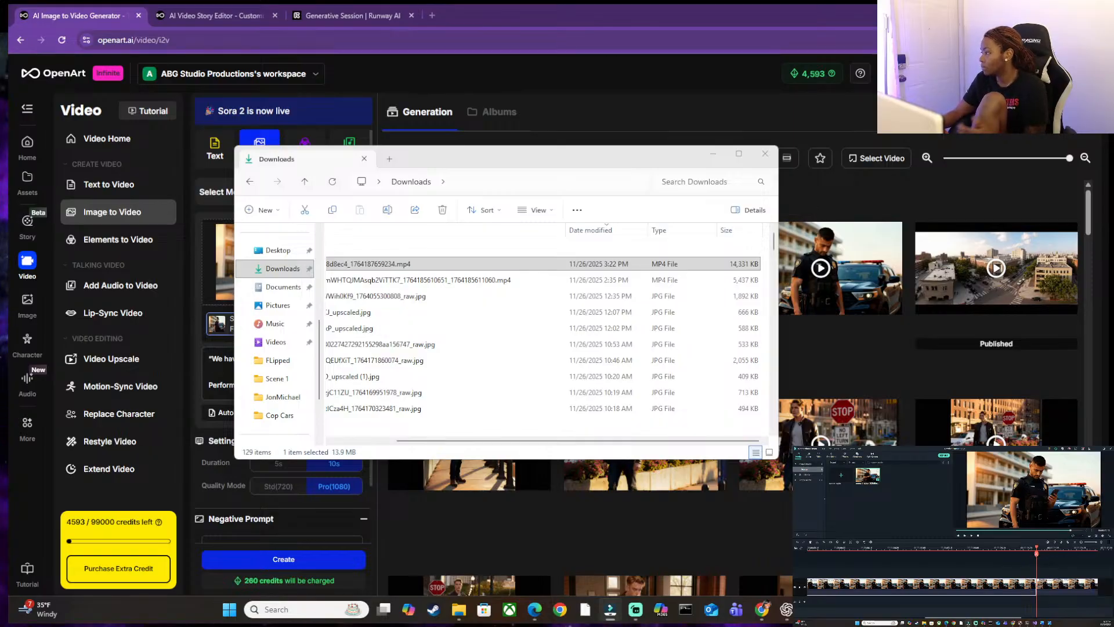
{"action": "left_click", "coordinate": [1095, 449]}
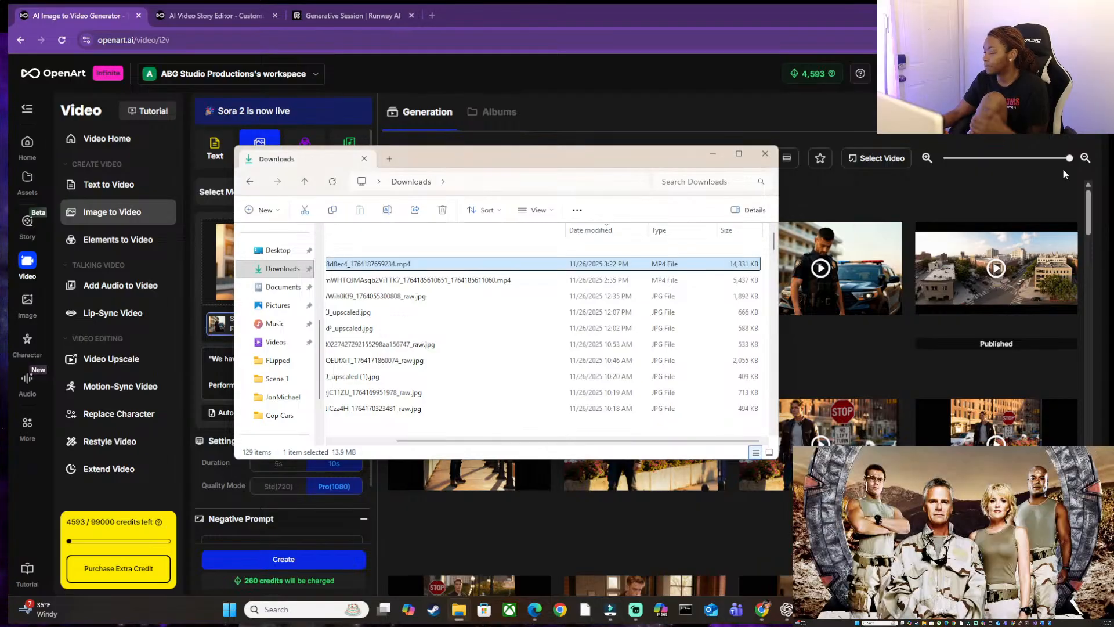
{"action": "left_click", "coordinate": [728, 159]}
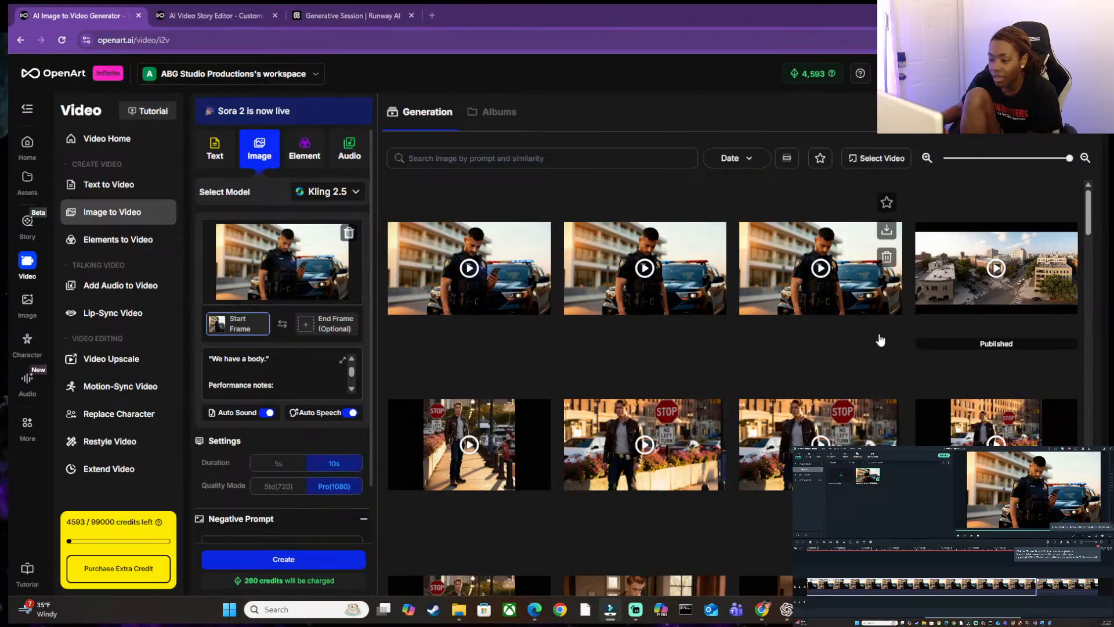
- Watch the newest generated officer video full screen and read its full prompt, speech prompt and generation details
{"action": "left_click", "coordinate": [473, 267]}
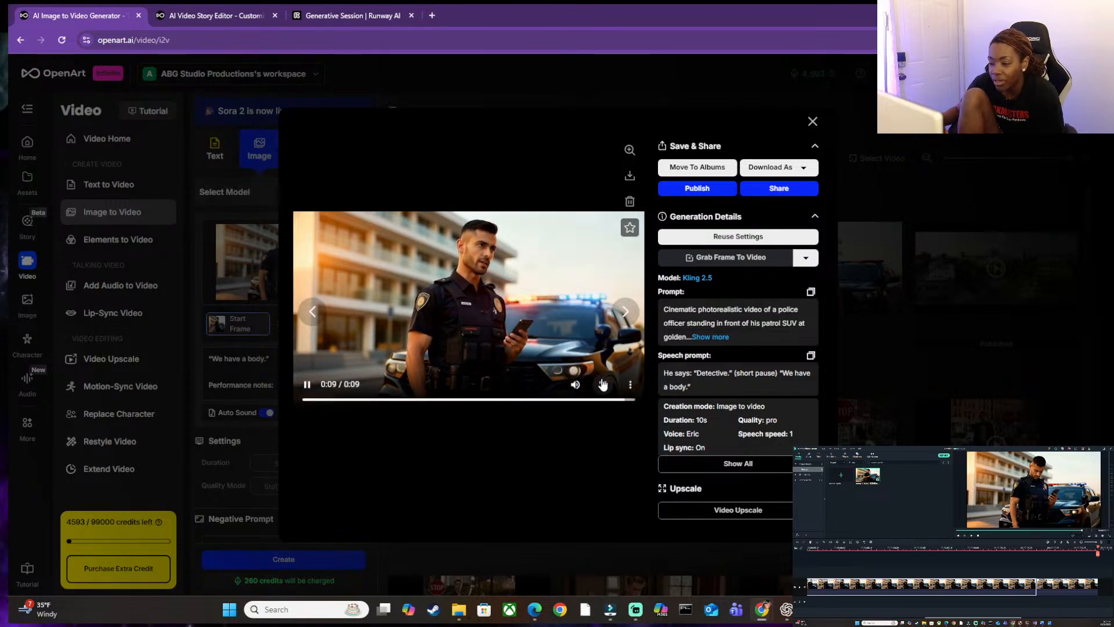
{"action": "left_click", "coordinate": [603, 384]}
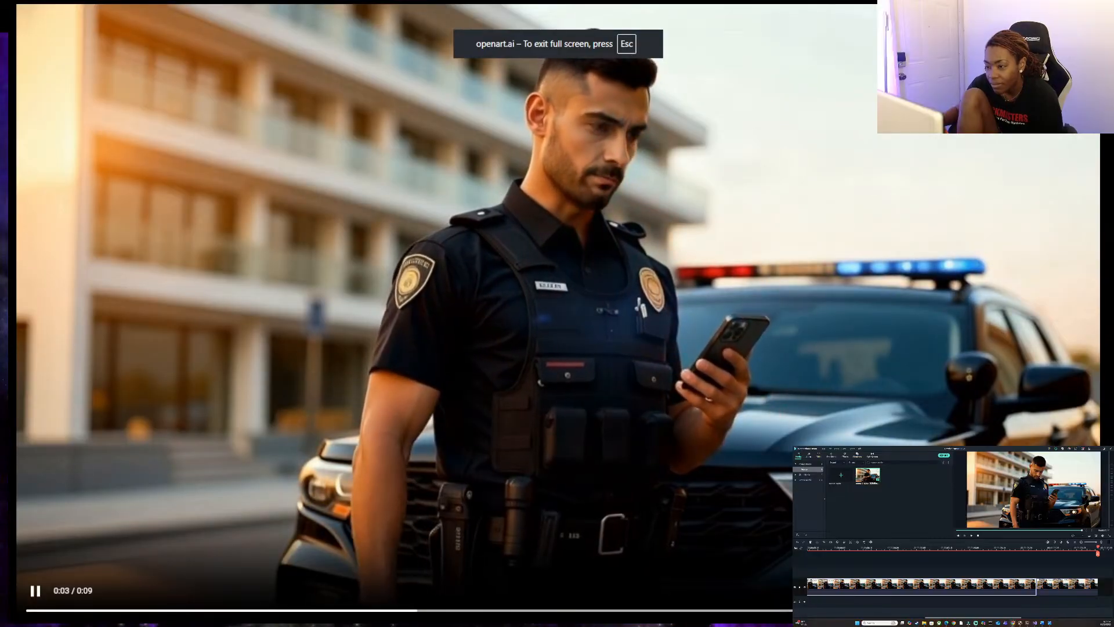
{"action": "key", "text": "Escape"}
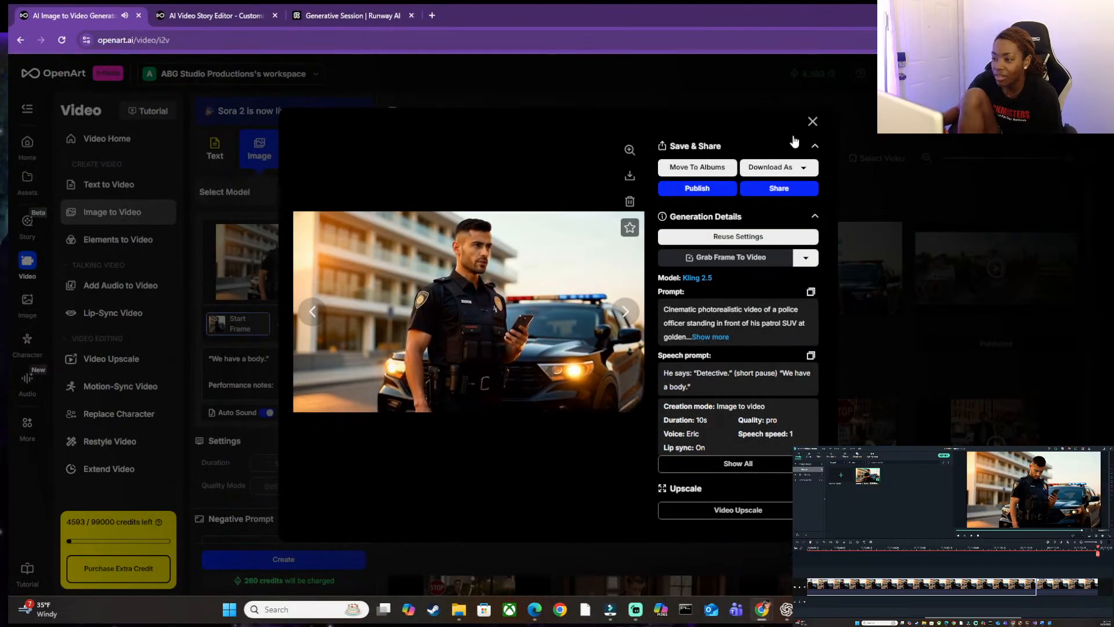
{"action": "left_click", "coordinate": [700, 343]}
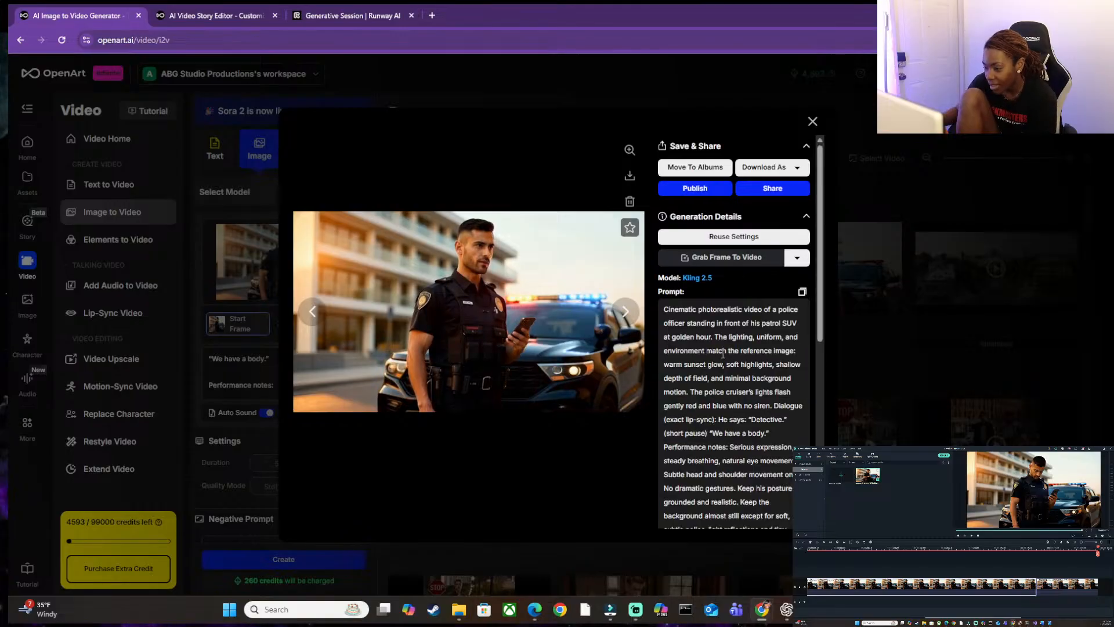
{"action": "scroll", "coordinate": [717, 387], "scroll_direction": "down", "scroll_amount": 6}
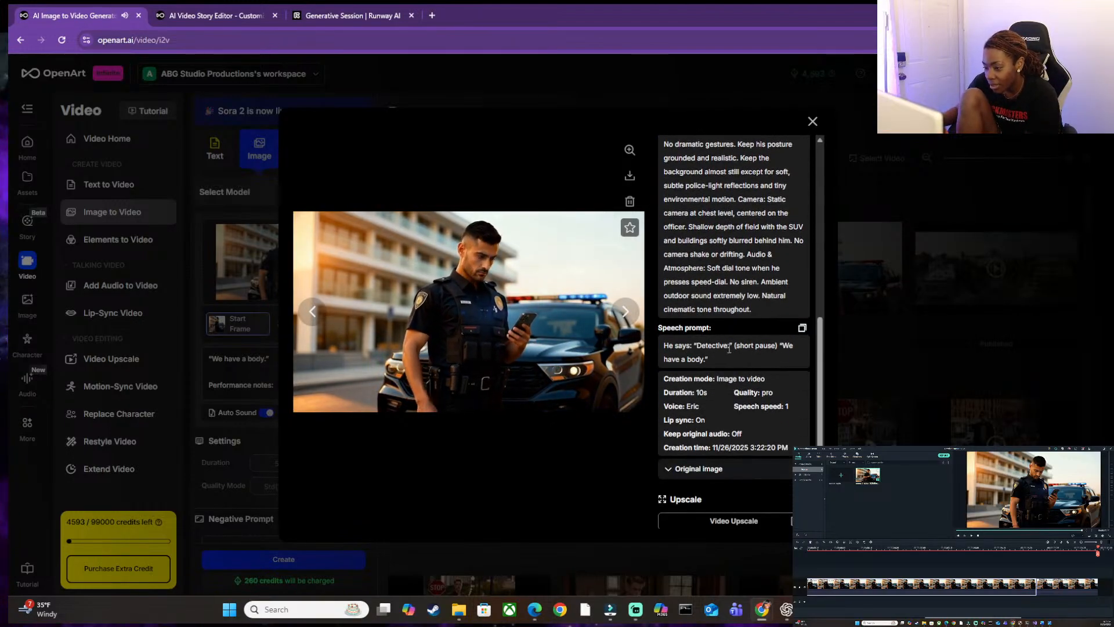
{"action": "scroll", "coordinate": [726, 349], "scroll_direction": "down", "scroll_amount": 1}
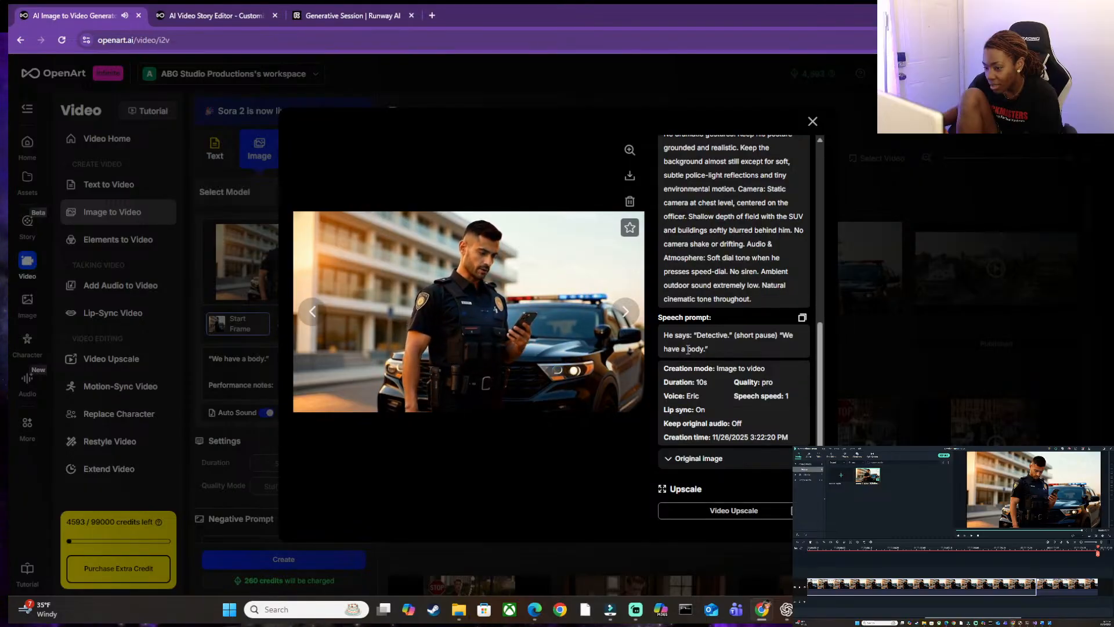
{"action": "left_click", "coordinate": [813, 122]}
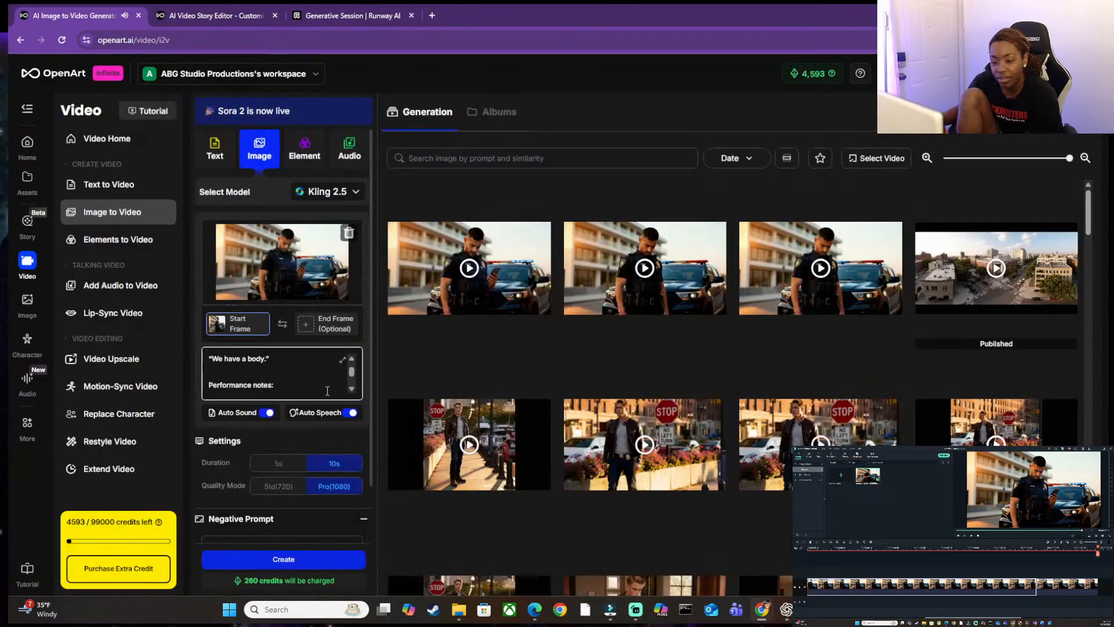
- Remove "(short pause)" after "Detective." from the Auto Speech text
{"action": "left_click", "coordinate": [321, 412]}
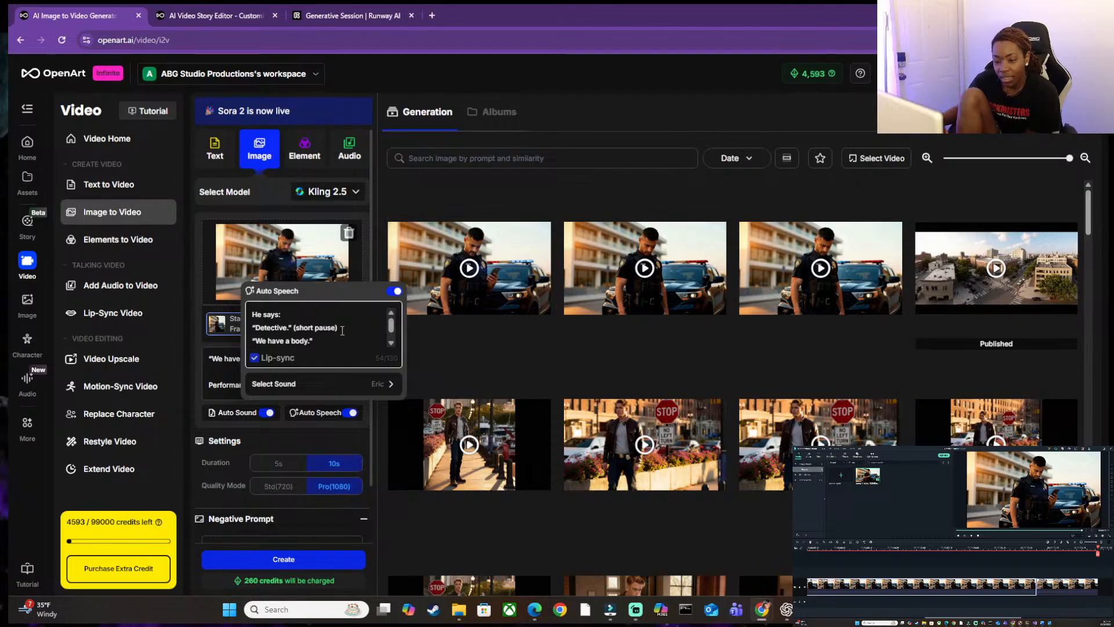
{"action": "left_click", "coordinate": [346, 326]}
{"action": "key", "text": "BackSpace"}
{"action": "key", "text": "BackSpace"}
{"action": "key", "text": "BackSpace"}
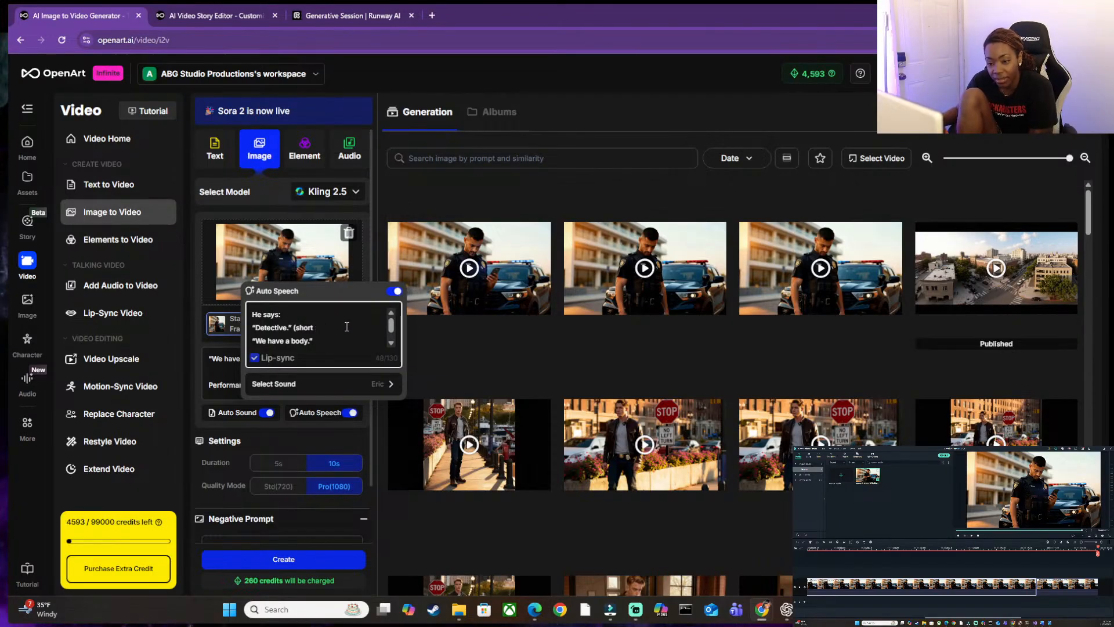
{"action": "key", "text": "BackSpace"}
{"action": "key", "text": "BackSpace"}
{"action": "key", "text": "BackSpace"}
{"action": "key", "text": "BackSpace"}
{"action": "key", "text": "BackSpace"}
{"action": "key", "text": "BackSpace"}
{"action": "key", "text": "BackSpace"}
{"action": "key", "text": "BackSpace"}
{"action": "key", "text": "BackSpace"}
{"action": "key", "text": "BackSpace"}
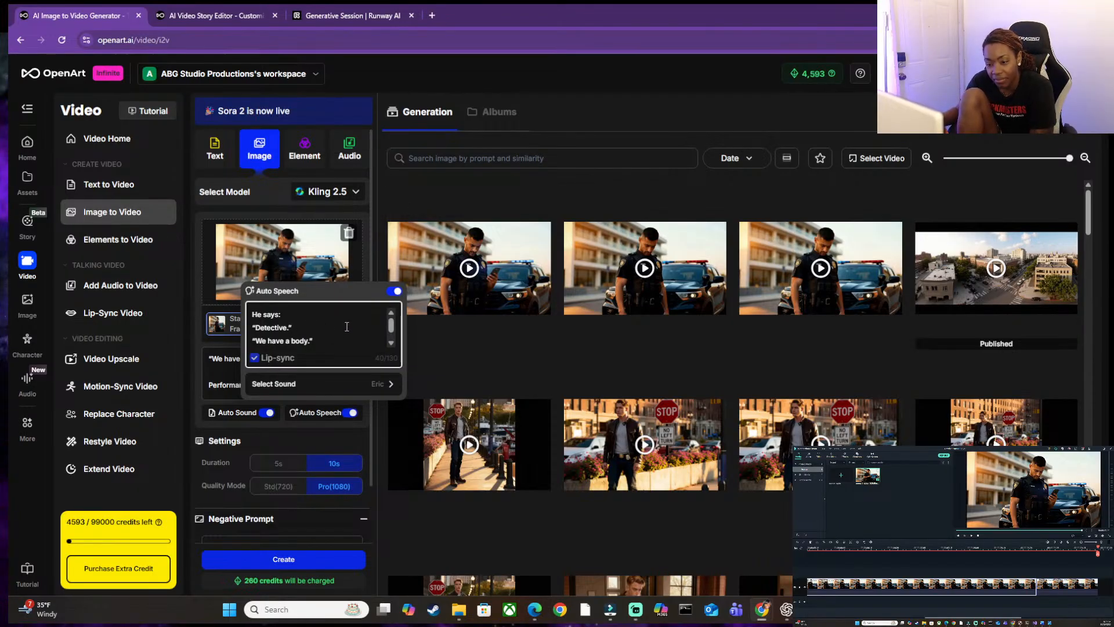
- Look through the image-to-video prompt and copy its entire text
{"action": "left_click", "coordinate": [234, 370]}
{"action": "scroll", "coordinate": [234, 370], "scroll_direction": "down", "scroll_amount": 2}
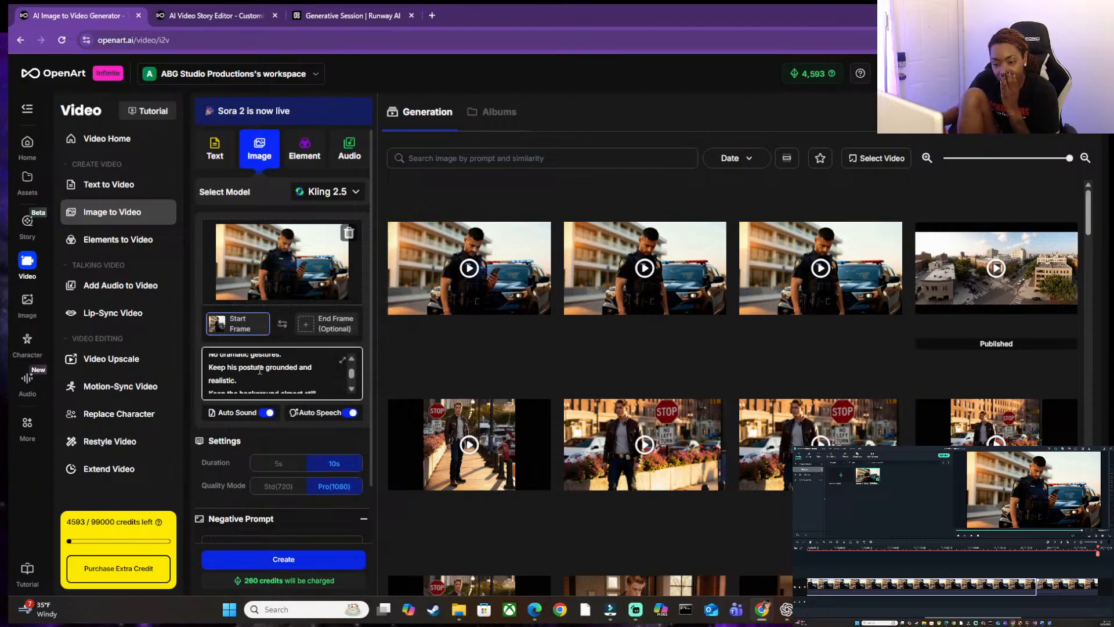
{"action": "scroll", "coordinate": [259, 370], "scroll_direction": "down", "scroll_amount": 3}
{"action": "scroll", "coordinate": [259, 369], "scroll_direction": "down", "scroll_amount": 5}
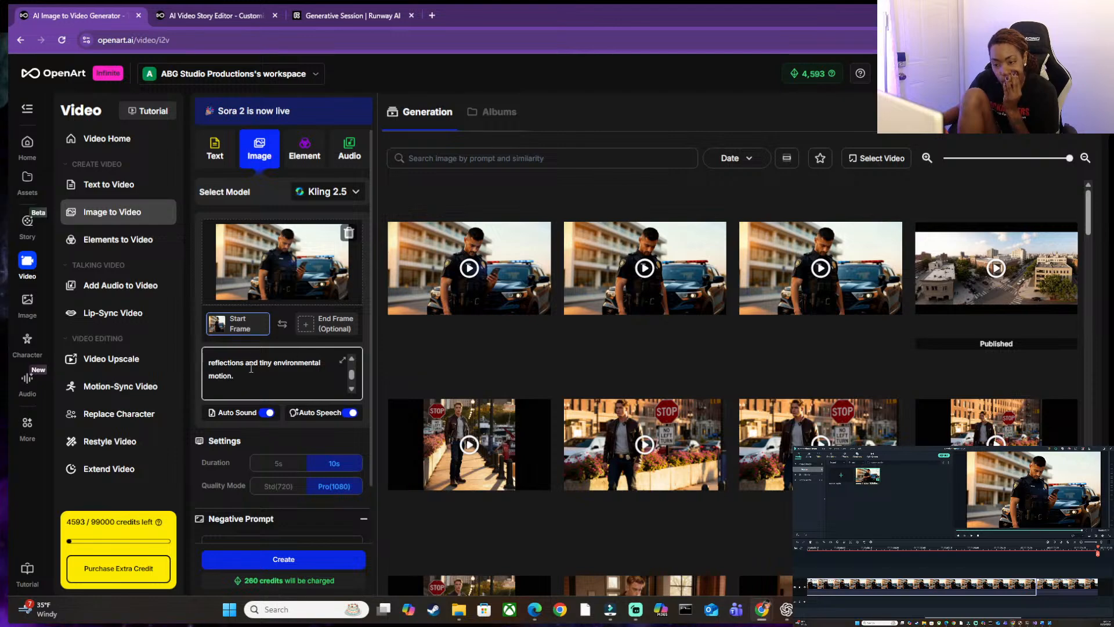
{"action": "scroll", "coordinate": [251, 369], "scroll_direction": "down", "scroll_amount": 1}
{"action": "left_click", "coordinate": [250, 375]}
{"action": "key", "text": "ctrl+a"}
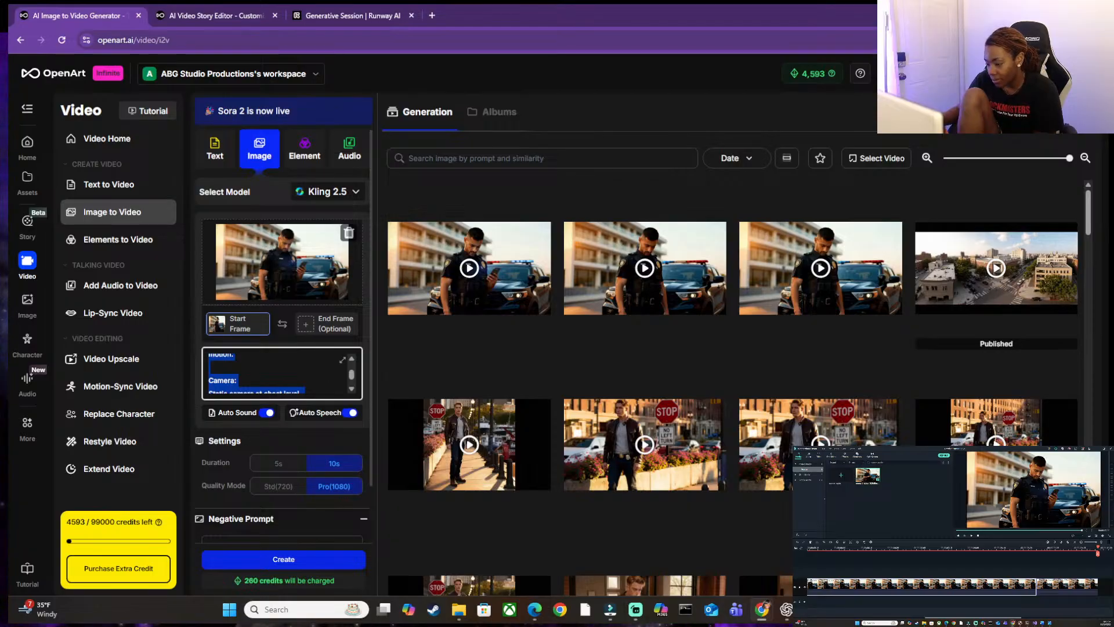
- Switch to YouTube template.docx in Word and paste the copied video prompt after a run of blank lines at the document's end
{"action": "left_click", "coordinate": [866, 610]}
{"action": "left_click", "coordinate": [812, 551]}
{"action": "scroll", "coordinate": [374, 389], "scroll_direction": "down", "scroll_amount": 4}
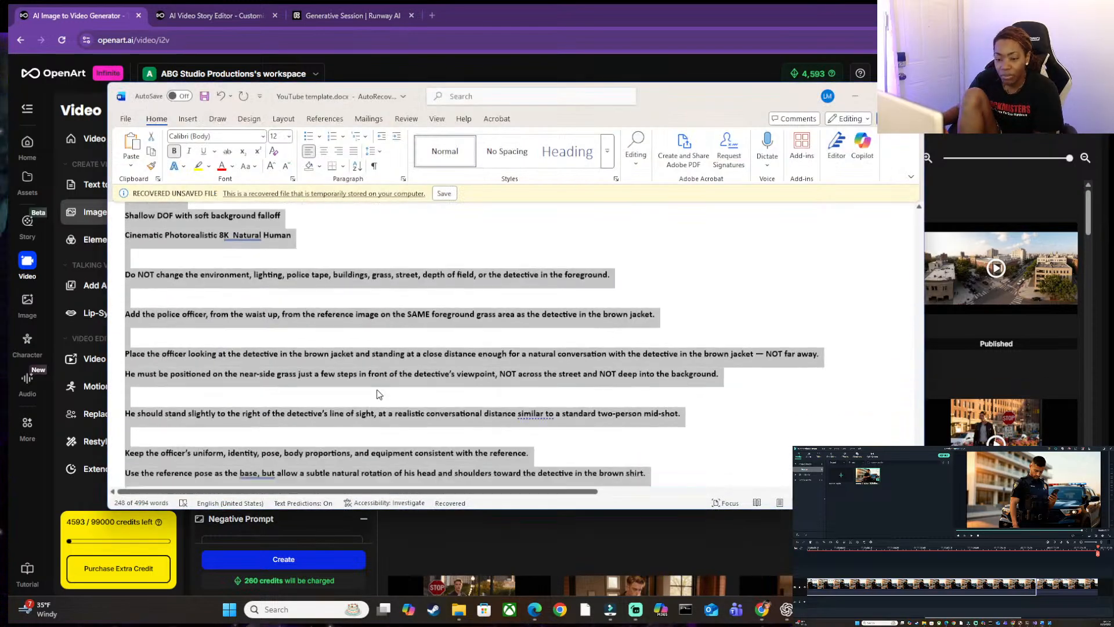
{"action": "scroll", "coordinate": [379, 394], "scroll_direction": "down", "scroll_amount": 5}
{"action": "left_click", "coordinate": [494, 402]}
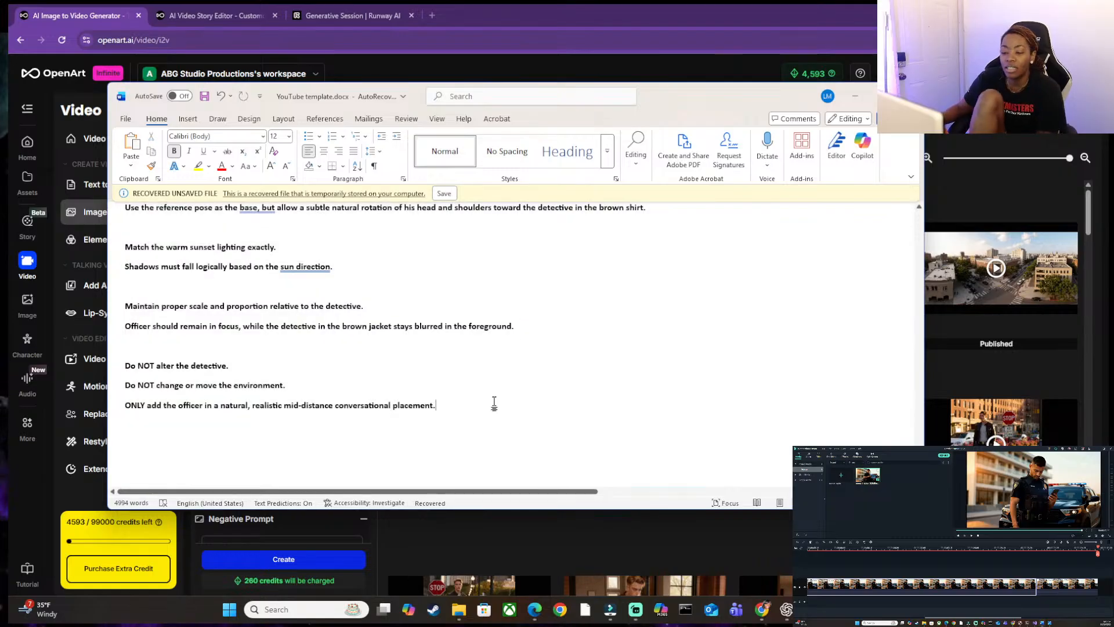
{"action": "key", "text": "Return"}
{"action": "key", "text": "Return"}
{"action": "key", "text": "Return"}
{"action": "key", "text": "Return"}
{"action": "key", "text": "Return"}
{"action": "key", "text": "Return"}
{"action": "key", "text": "Return"}
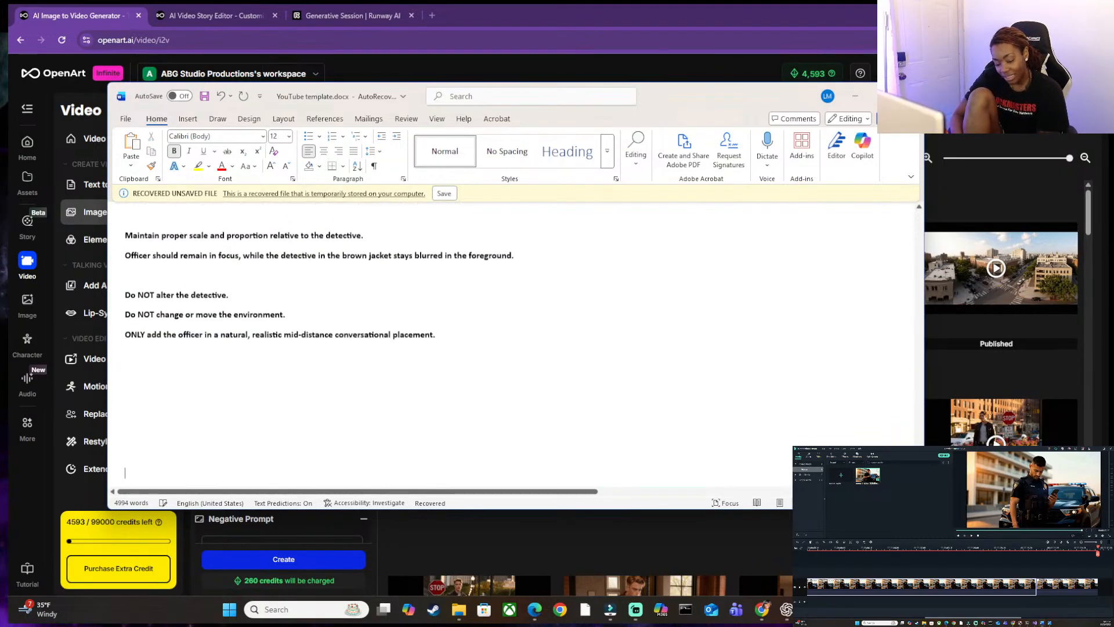
{"action": "key", "text": "Return"}
{"action": "key", "text": "Return"}
{"action": "key", "text": "Return"}
{"action": "key", "text": "Return"}
{"action": "key", "text": "Return"}
{"action": "key", "text": "Return"}
{"action": "key", "text": "Return"}
{"action": "key", "text": "Return"}
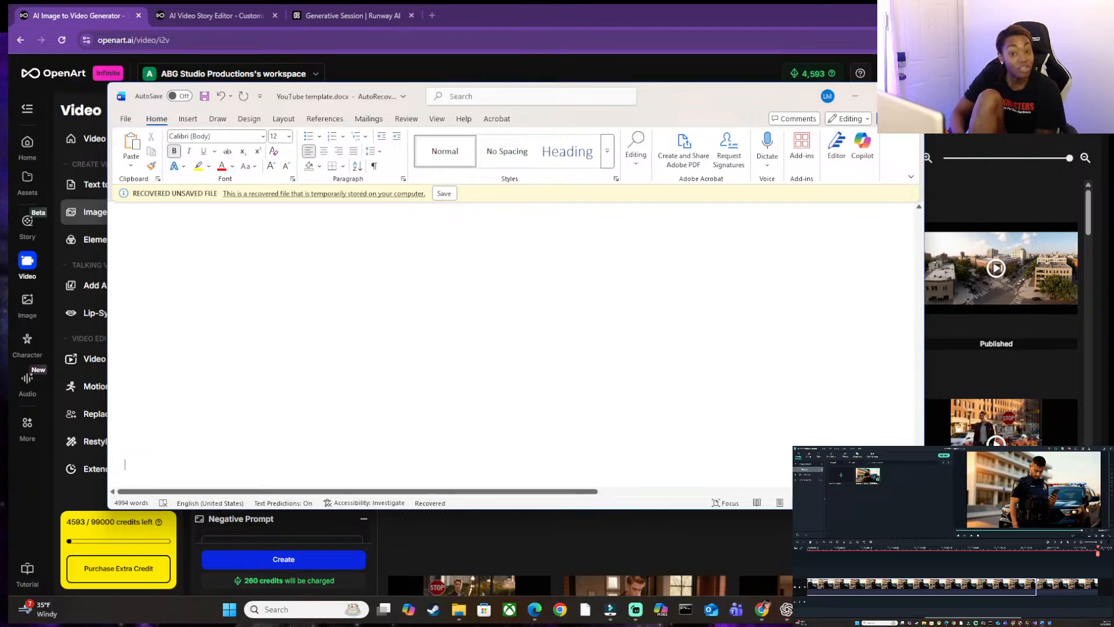
{"action": "key", "text": "ctrl+v"}
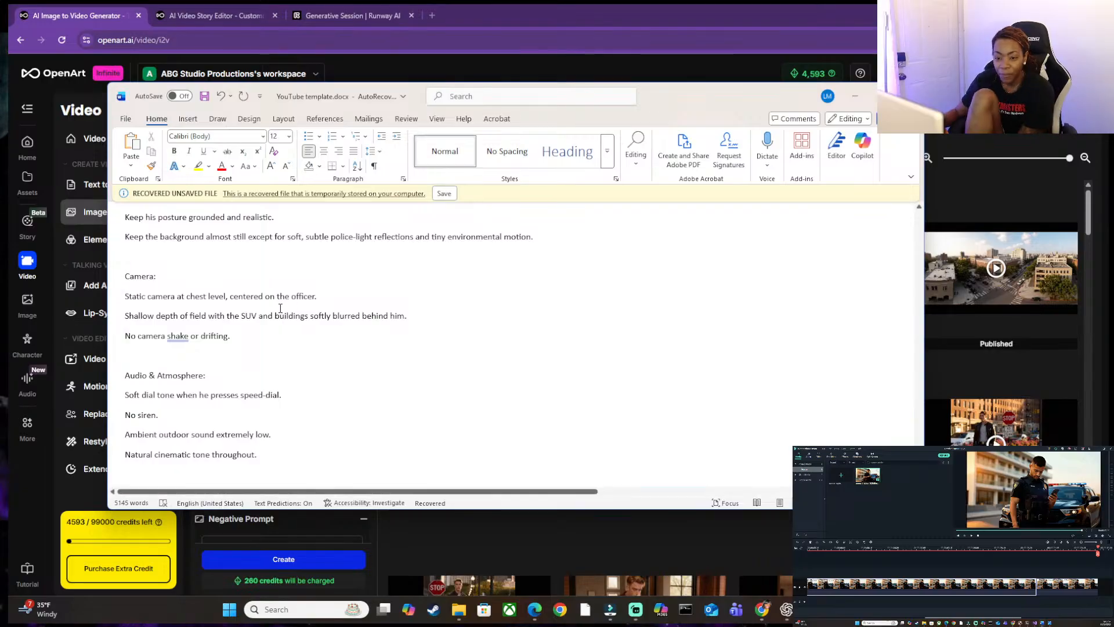
{"action": "scroll", "coordinate": [281, 293], "scroll_direction": "up", "scroll_amount": 5}
{"action": "scroll", "coordinate": [287, 273], "scroll_direction": "up", "scroll_amount": 3}
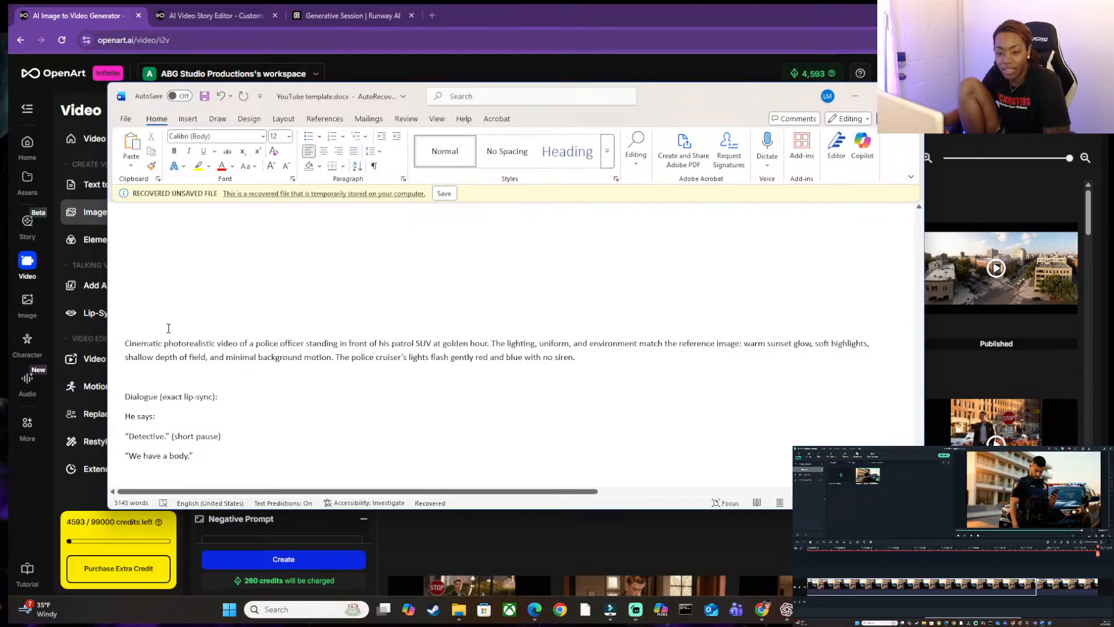
- Delete the surplus blank lines above the pasted "Cinematic photorealistic video" prompt
{"action": "left_click", "coordinate": [131, 332]}
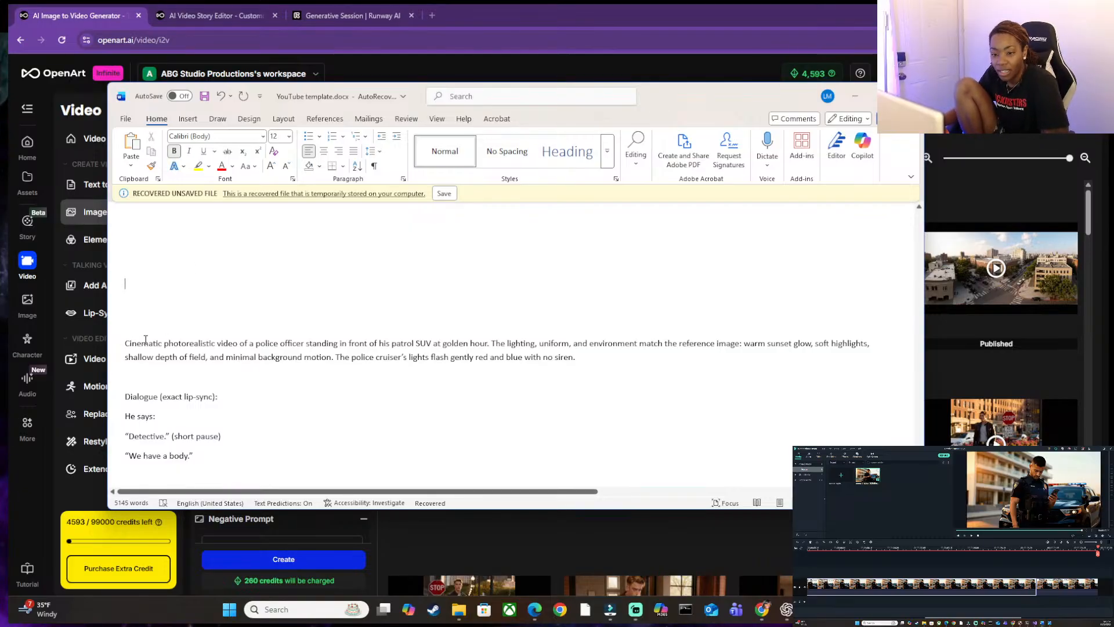
{"action": "key", "text": "Up"}
{"action": "key", "text": "Up"}
{"action": "key", "text": "Up"}
{"action": "key", "text": "Up"}
{"action": "key", "text": "Up"}
{"action": "key", "text": "Up"}
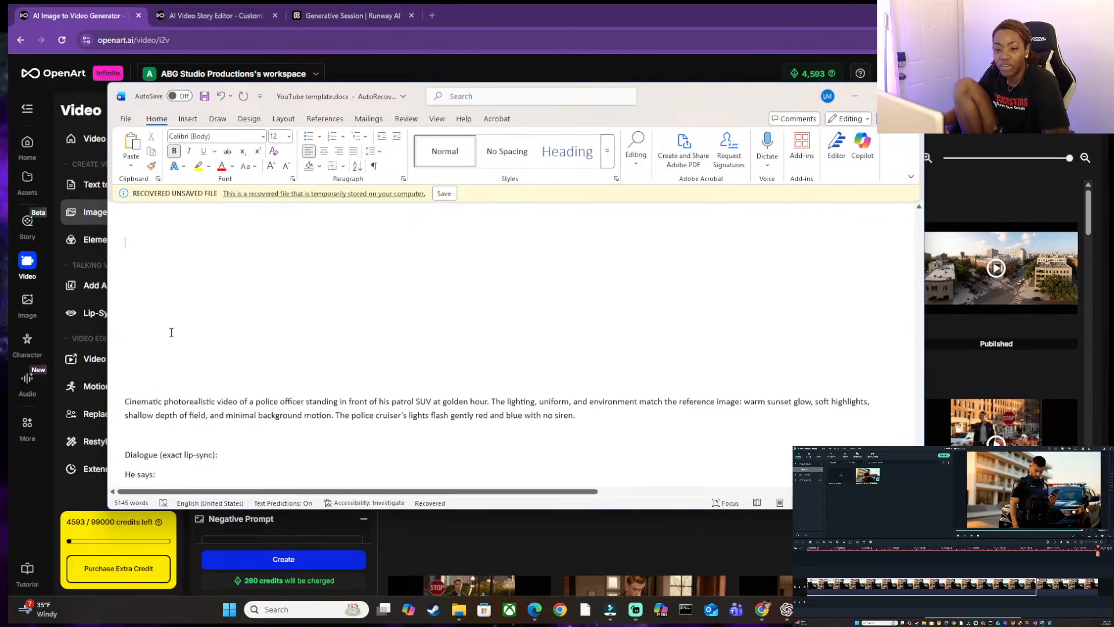
{"action": "key", "text": "Up"}
{"action": "key", "text": "Up"}
{"action": "key", "text": "Up"}
{"action": "key", "text": "Up"}
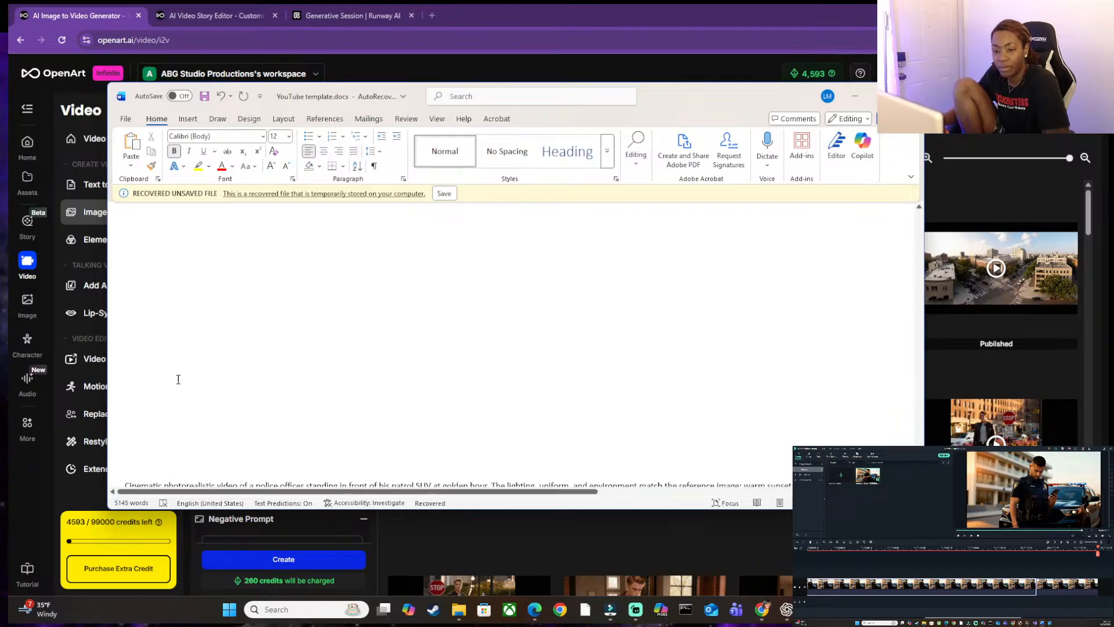
{"action": "left_click", "coordinate": [177, 378]}
{"action": "left_click_drag", "start_coordinate": [165, 377], "coordinate": [102, 230]}
{"action": "key", "text": "BackSpace"}
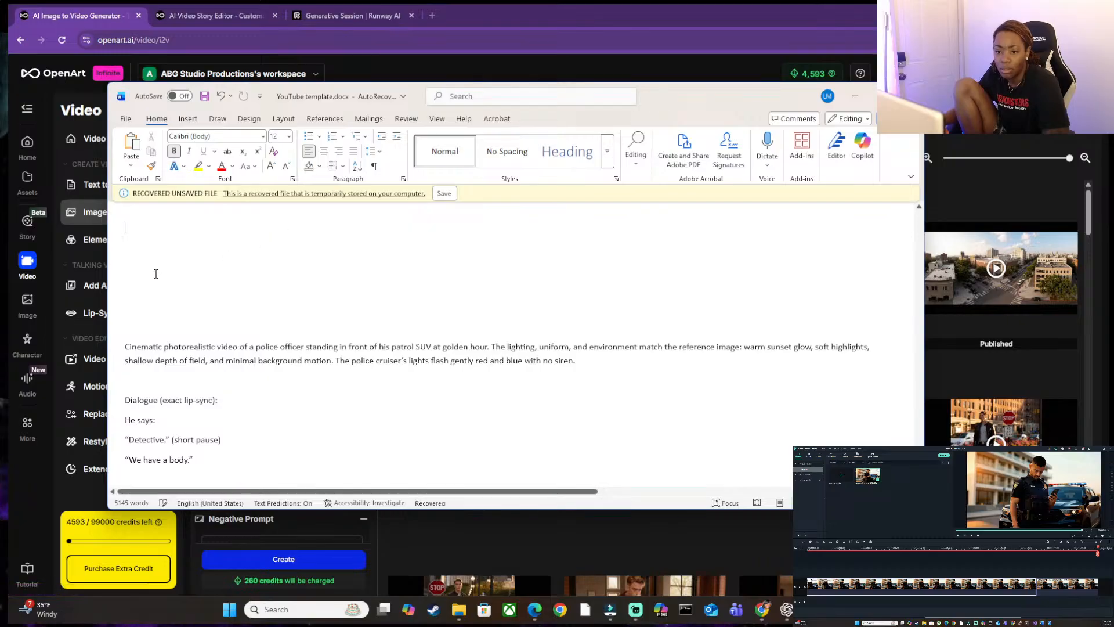
{"action": "key", "text": "BackSpace"}
{"action": "mouse_move", "coordinate": [149, 274]}
{"action": "left_mouse_down"}
{"action": "mouse_move", "coordinate": [118, 232]}
{"action": "mouse_move", "coordinate": [143, 258]}
{"action": "left_mouse_up"}
{"action": "key", "text": "BackSpace"}
{"action": "key", "text": "BackSpace"}
{"action": "key", "text": "BackSpace"}
{"action": "key", "text": "BackSpace"}
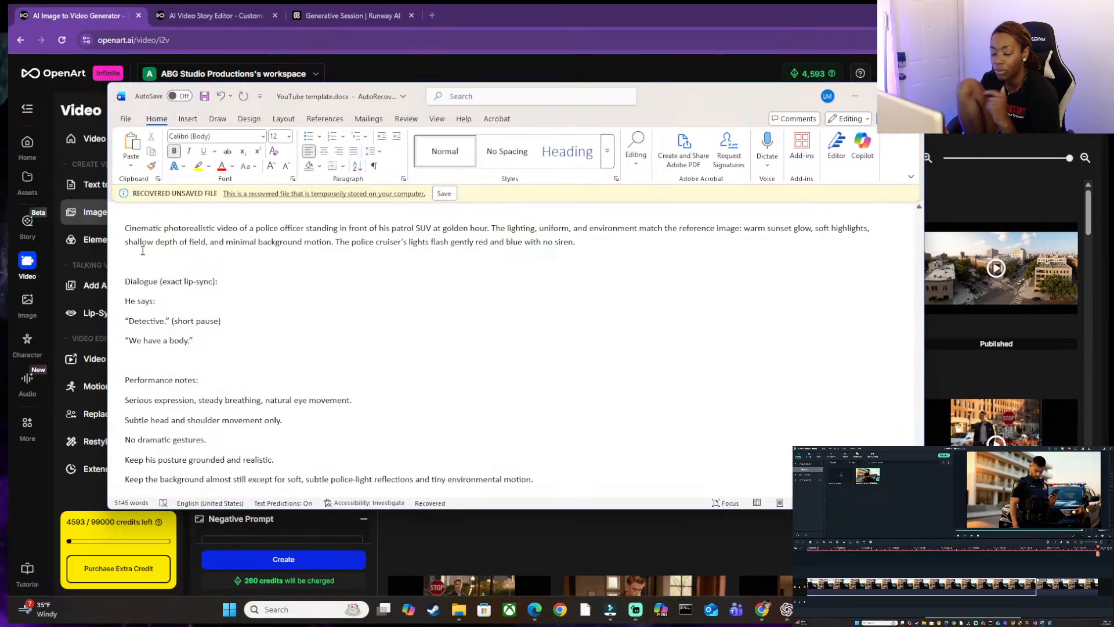
{"action": "left_click", "coordinate": [143, 250]}
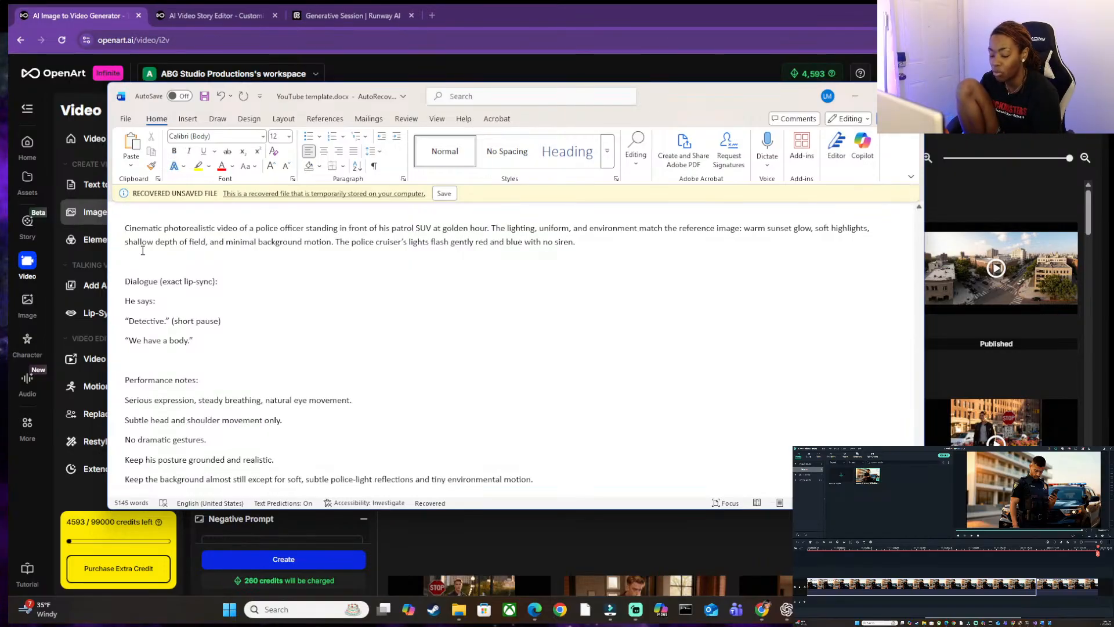
{"action": "key", "text": "Down"}
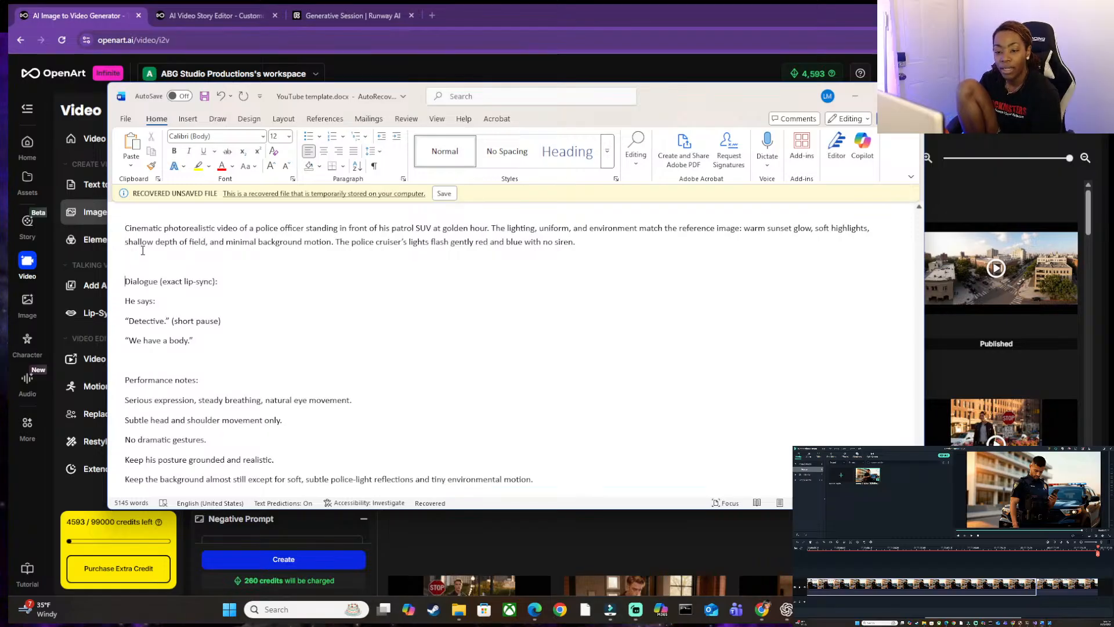
{"action": "key", "text": "BackSpace"}
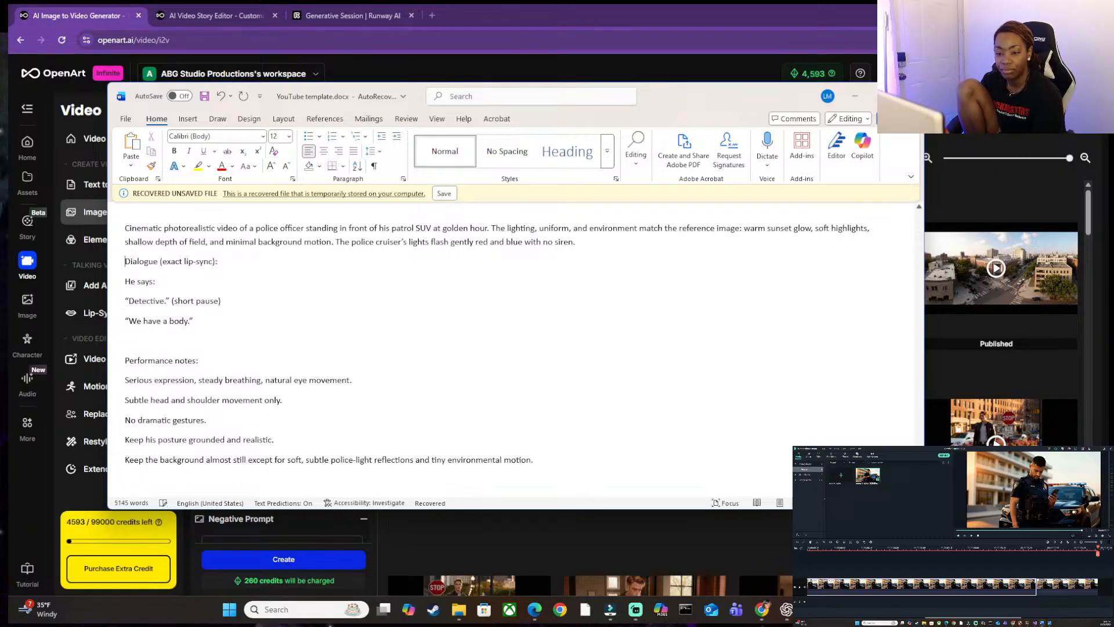
{"action": "key", "text": "Return"}
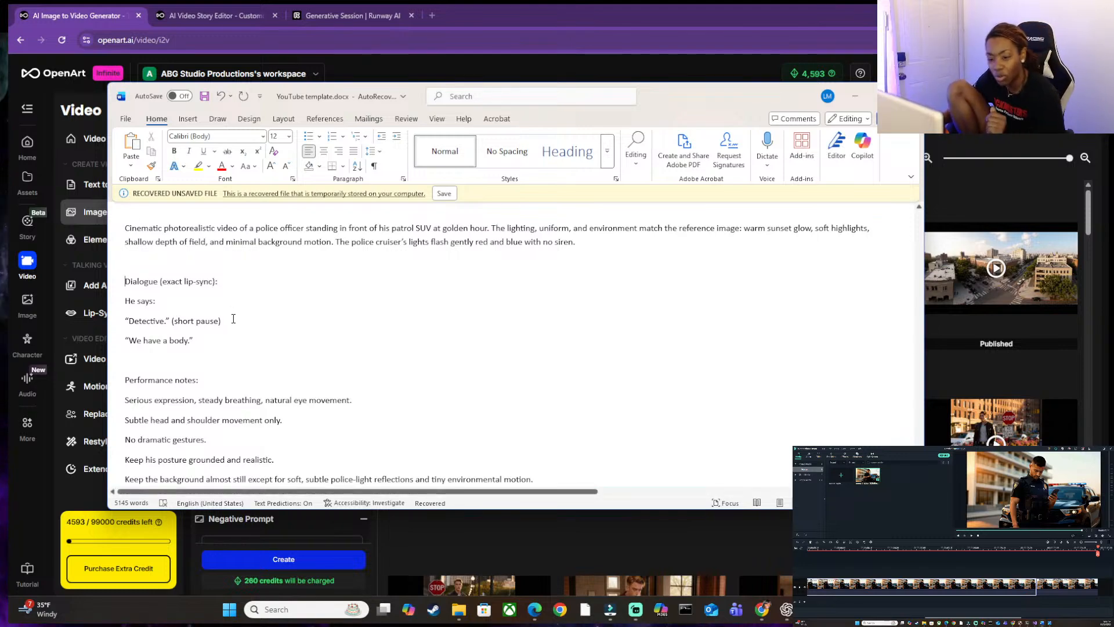
- Shorten the first dialogue line to “Detective” by removing its period and "(short pause)", and move the Word window to the second screen
{"action": "left_click_drag", "start_coordinate": [233, 318], "coordinate": [165, 323]}
{"action": "key", "text": "BackSpace"}
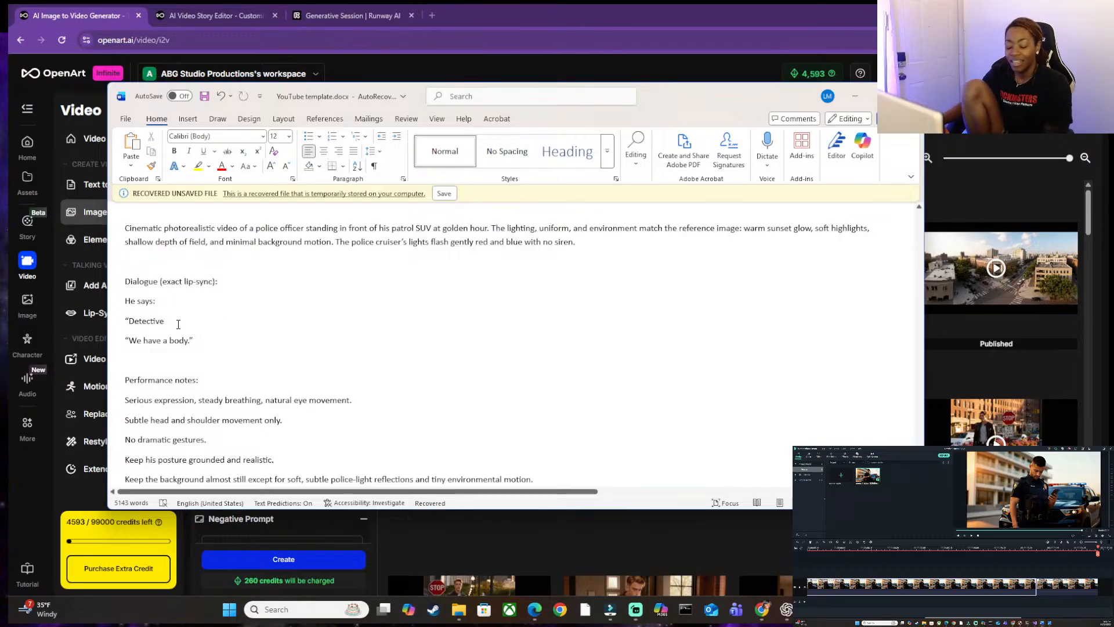
{"action": "type", "text": "\""}
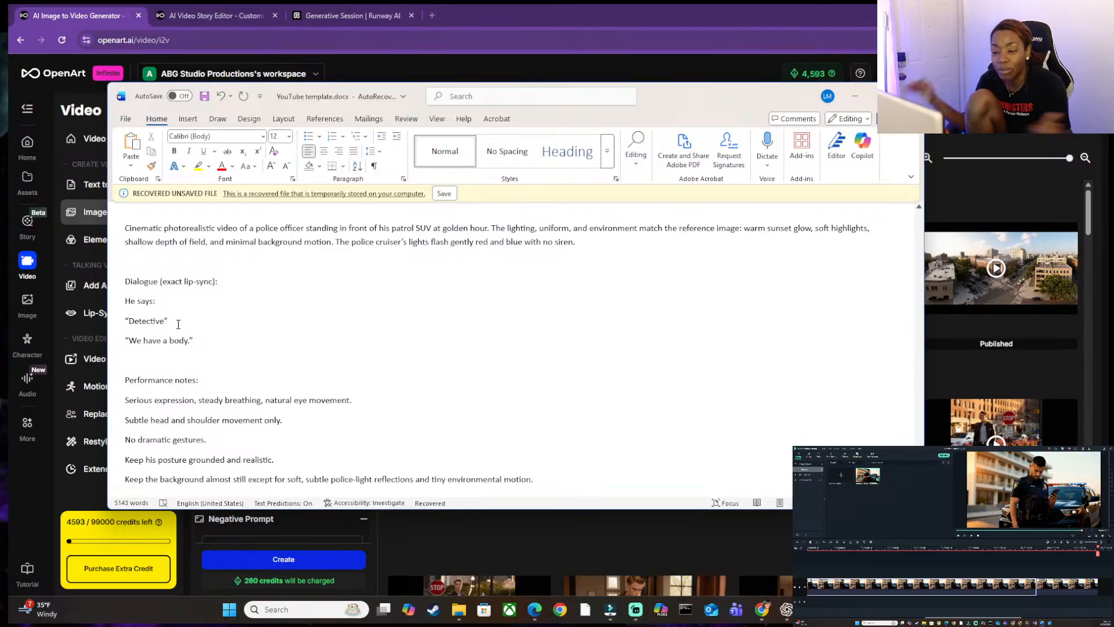
{"action": "left_click_drag", "start_coordinate": [652, 122], "coordinate": [972, 490]}
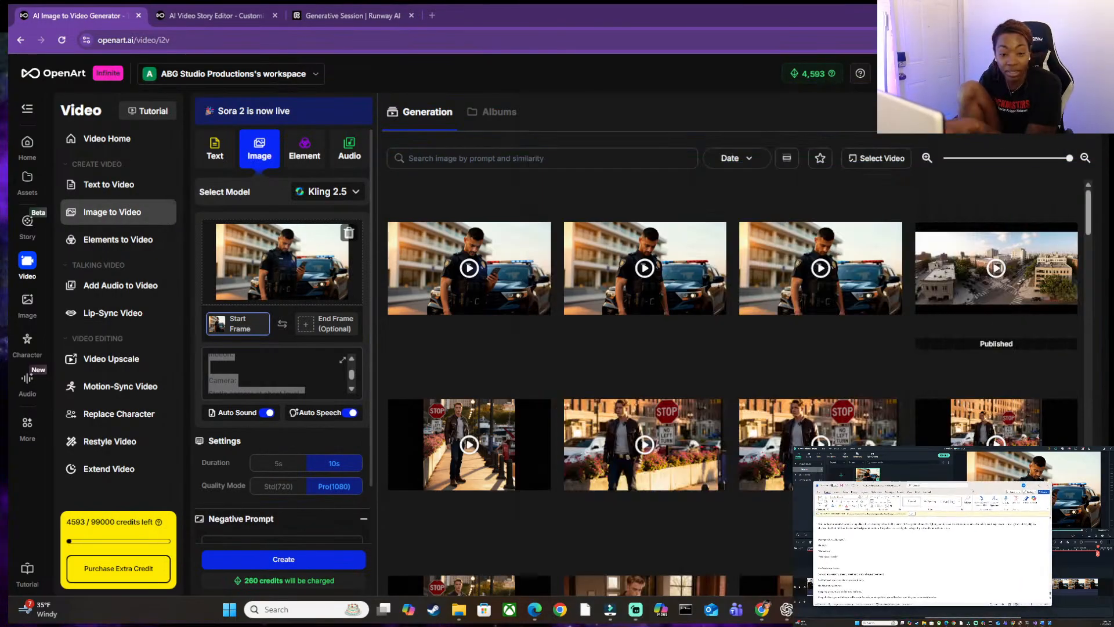
- Open the newest generated officer video and check the start of its playback in full screen
{"action": "left_click", "coordinate": [457, 268]}
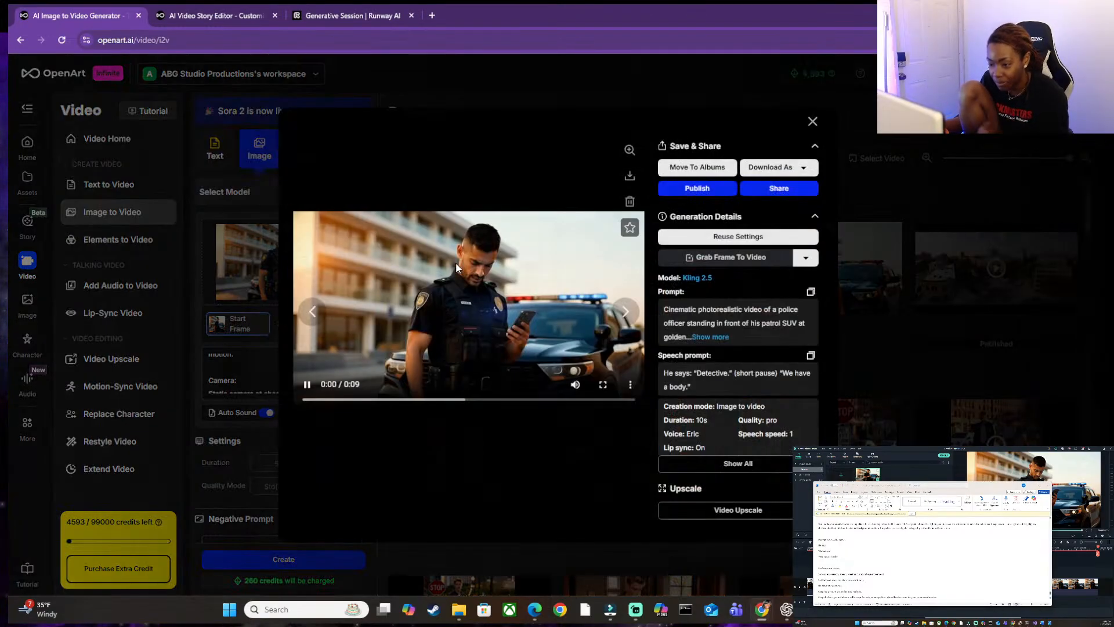
{"action": "left_click", "coordinate": [603, 384]}
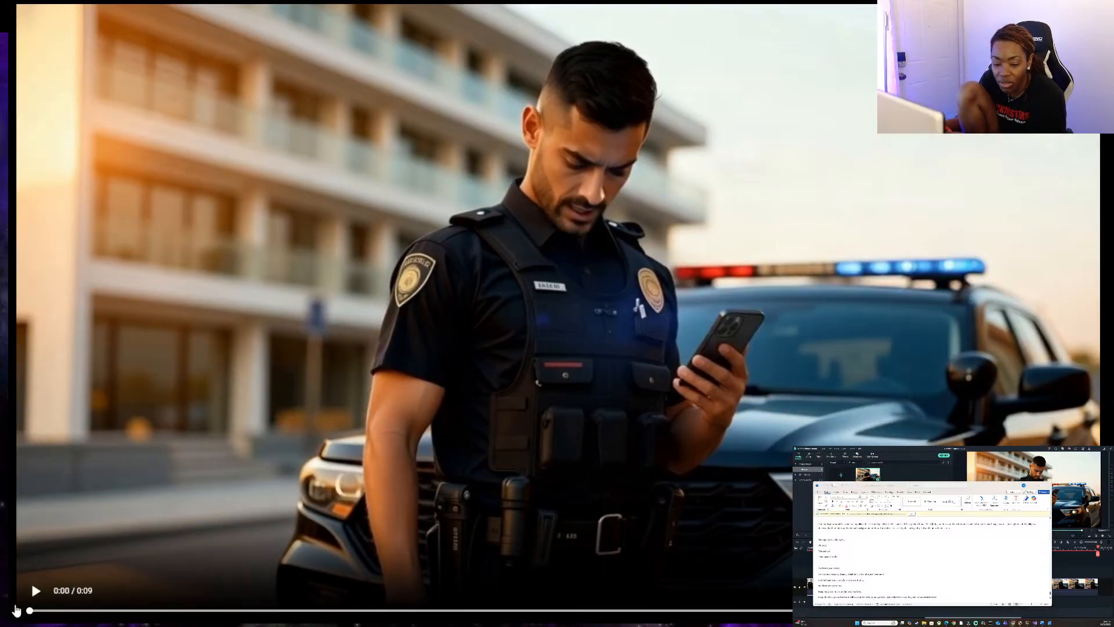
{"action": "left_click_drag", "start_coordinate": [15, 605], "coordinate": [14, 606]}
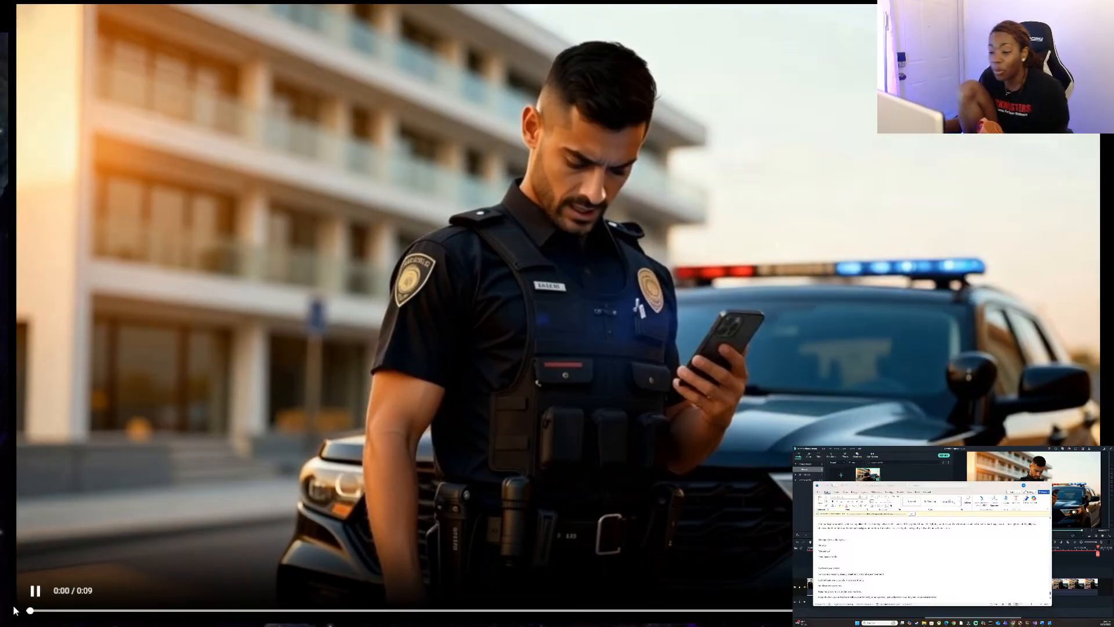
{"action": "left_click", "coordinate": [32, 587]}
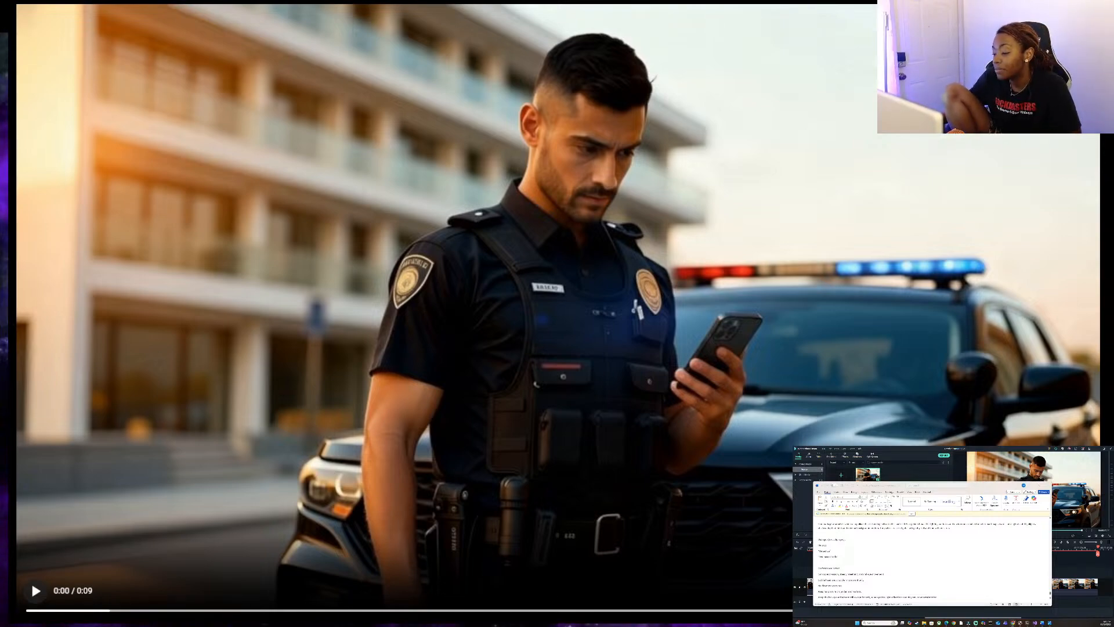
{"action": "key", "text": "Escape"}
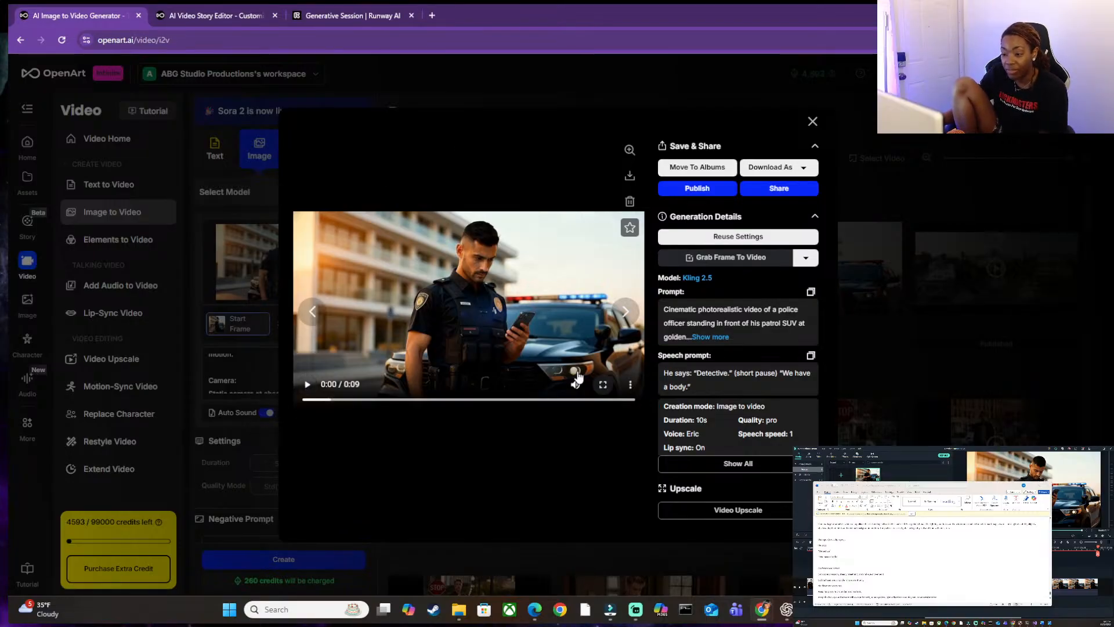
- Replay the officer video full screen from the beginning, pausing to examine his movements and lip sync
{"action": "left_click", "coordinate": [603, 385]}
{"action": "left_click", "coordinate": [35, 590]}
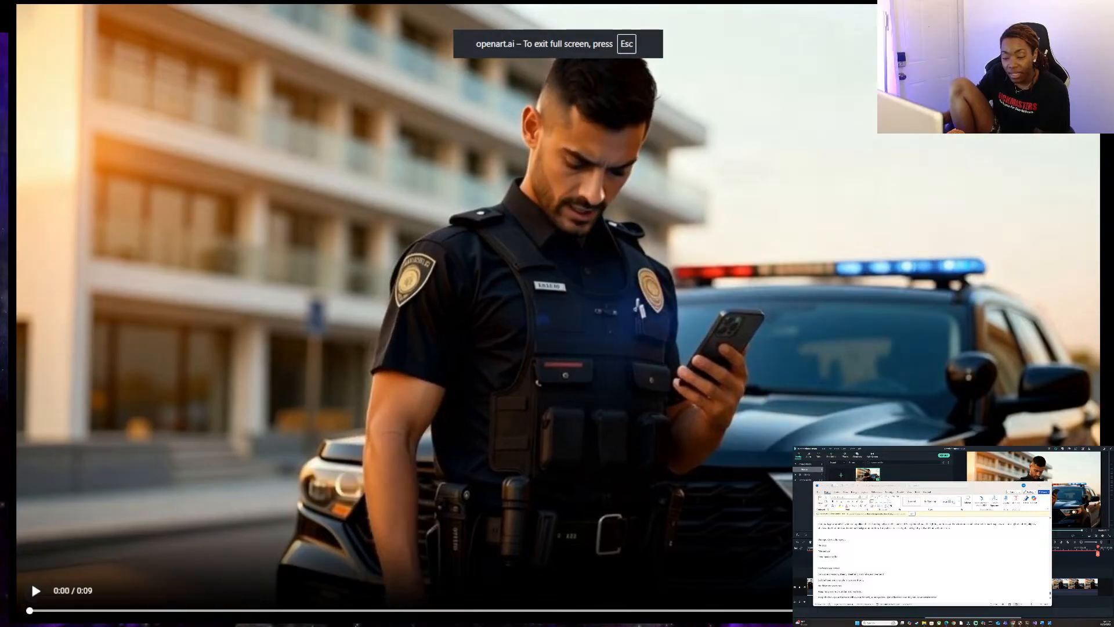
{"action": "key", "text": "space"}
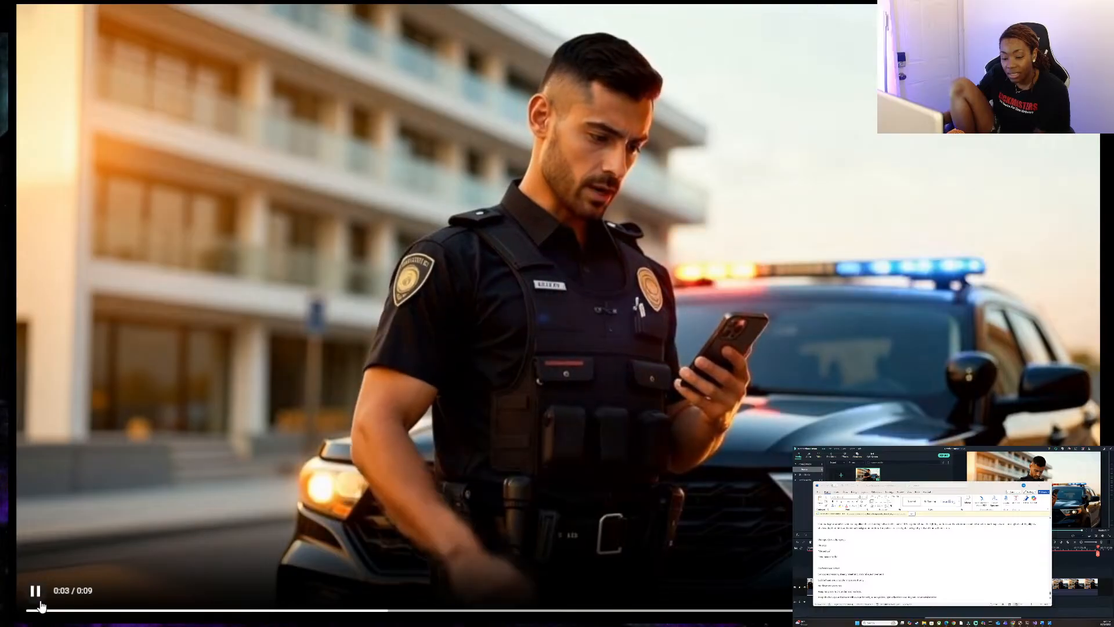
{"action": "left_click", "coordinate": [35, 590]}
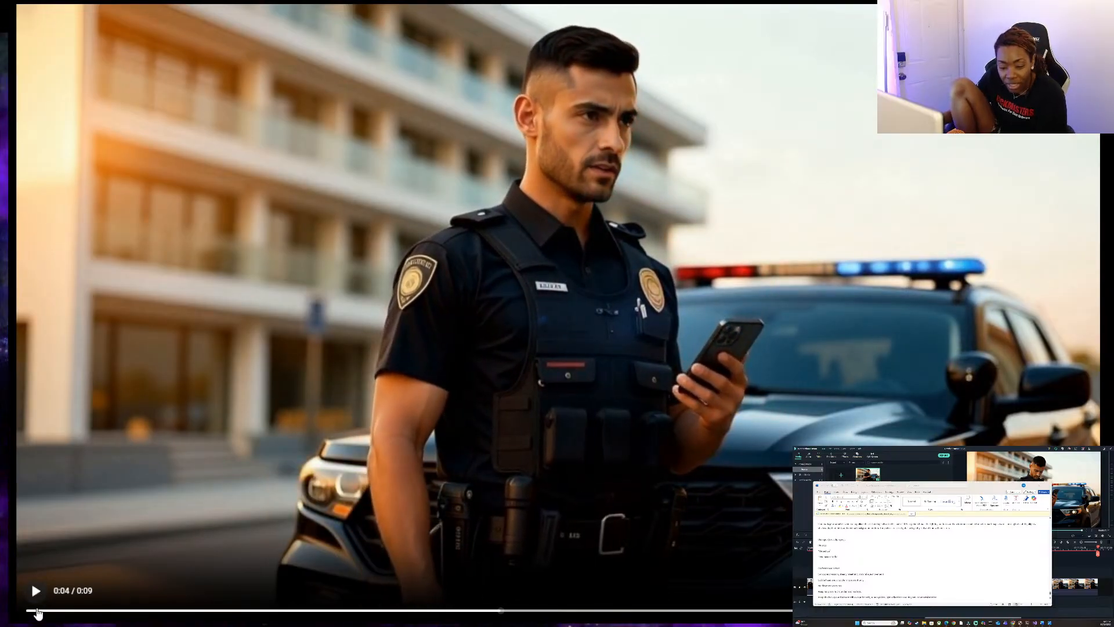
{"action": "left_click_drag", "start_coordinate": [35, 610], "coordinate": [10, 617]}
{"action": "left_click", "coordinate": [37, 590]}
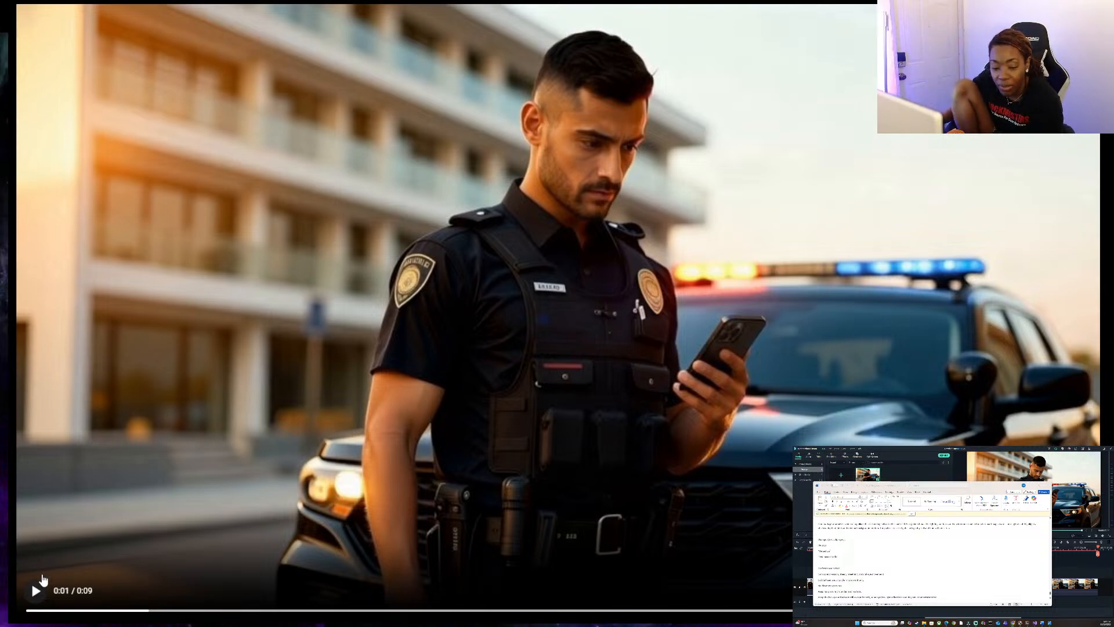
{"action": "left_click", "coordinate": [35, 596]}
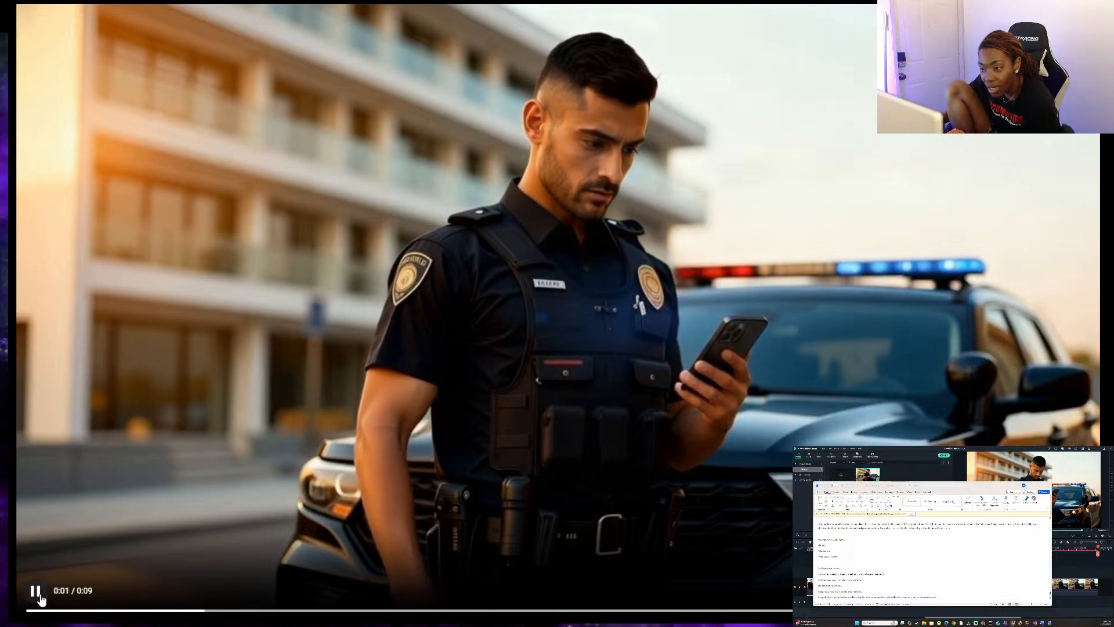
{"action": "left_click", "coordinate": [38, 596]}
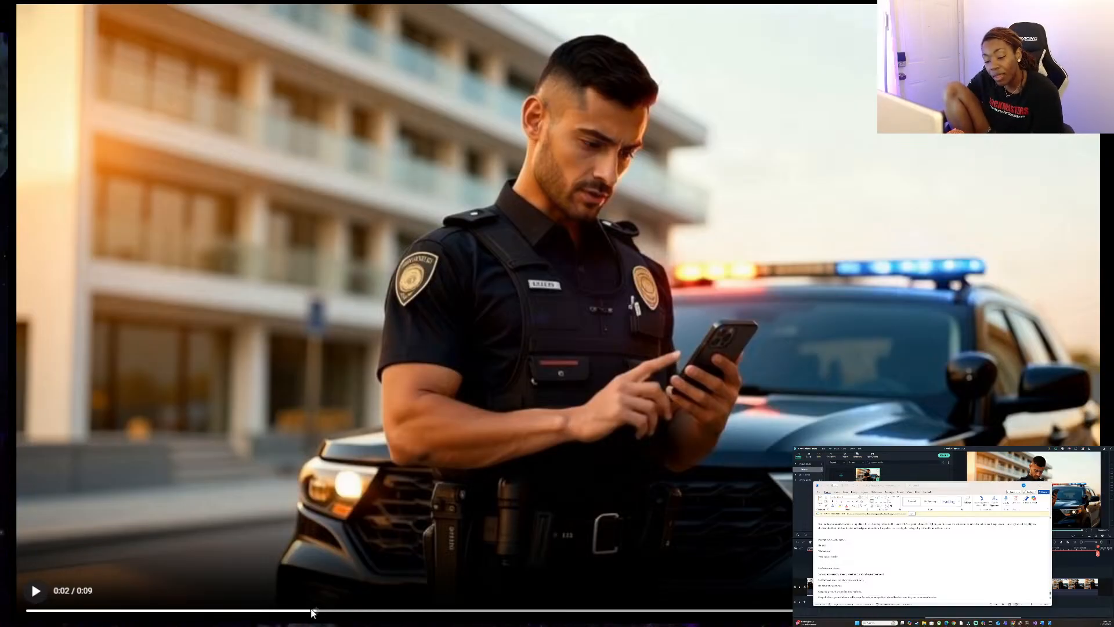
- Scrub back and forth around the 3 to 4 second mark to examine the officer looking up from his phone
{"action": "left_click_drag", "start_coordinate": [313, 619], "coordinate": [523, 612]}
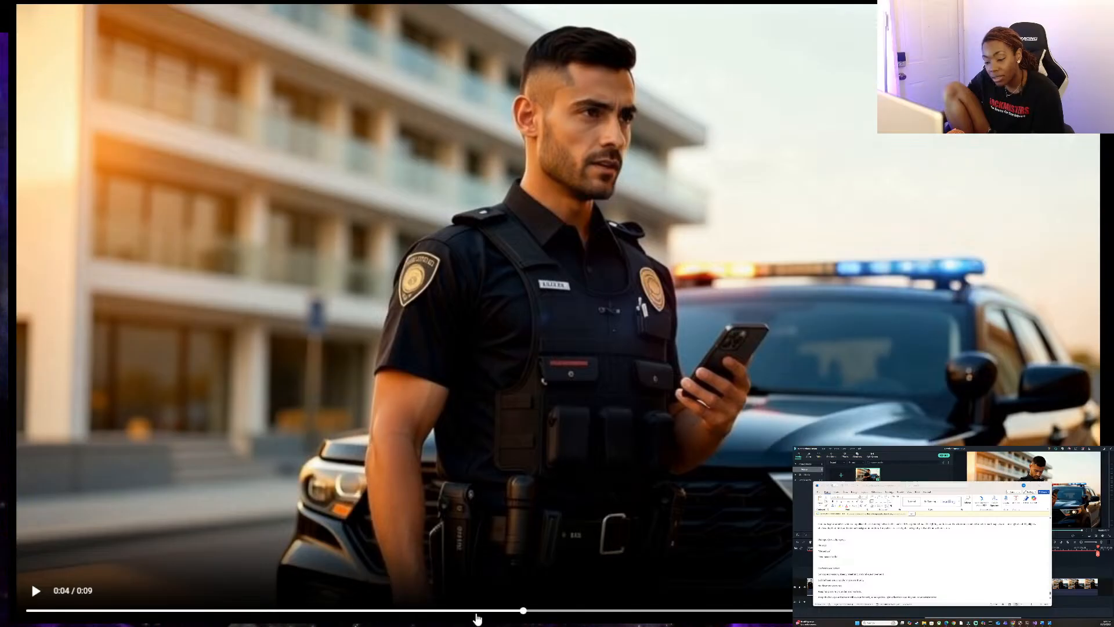
{"action": "left_click", "coordinate": [475, 613]}
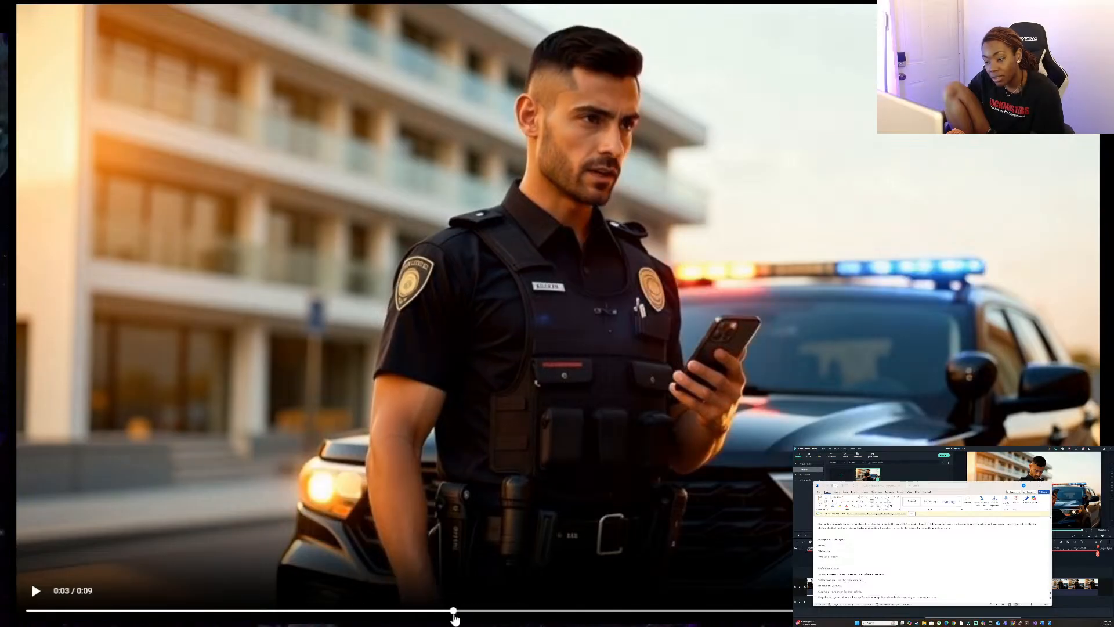
{"action": "left_click_drag", "start_coordinate": [455, 618], "coordinate": [414, 610]}
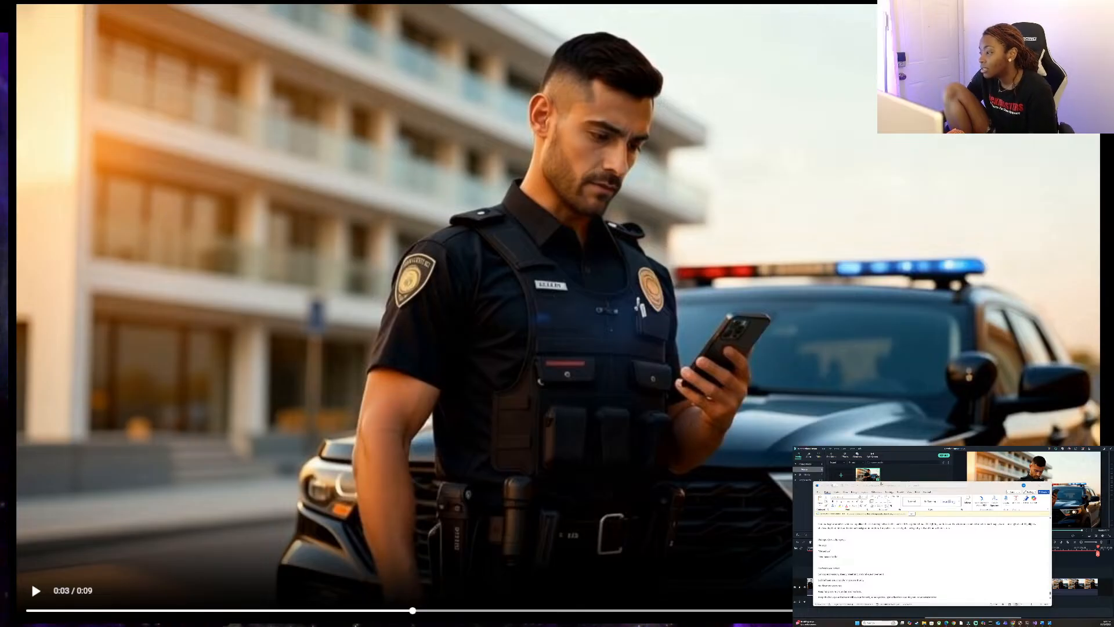
- Bring the Word document back over the video and place the cursor on the blank line above "Dialogue (exact lip-sync):"
{"action": "left_click_drag", "start_coordinate": [879, 484], "coordinate": [539, 87]}
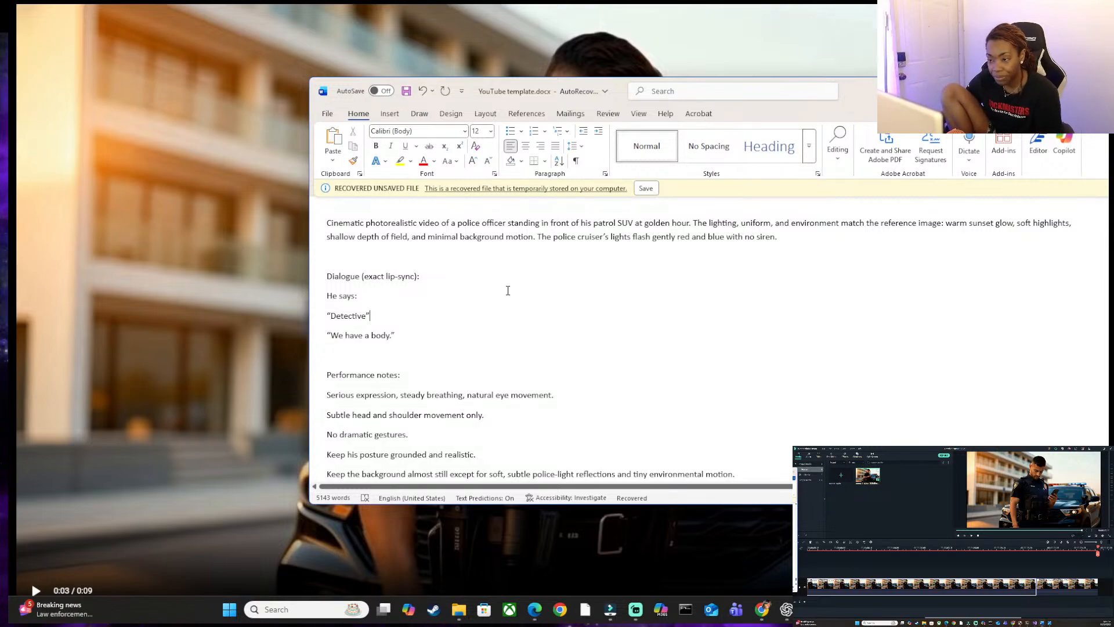
{"action": "scroll", "coordinate": [510, 288], "scroll_direction": "up", "scroll_amount": 1}
{"action": "scroll", "coordinate": [436, 289], "scroll_direction": "up", "scroll_amount": 1}
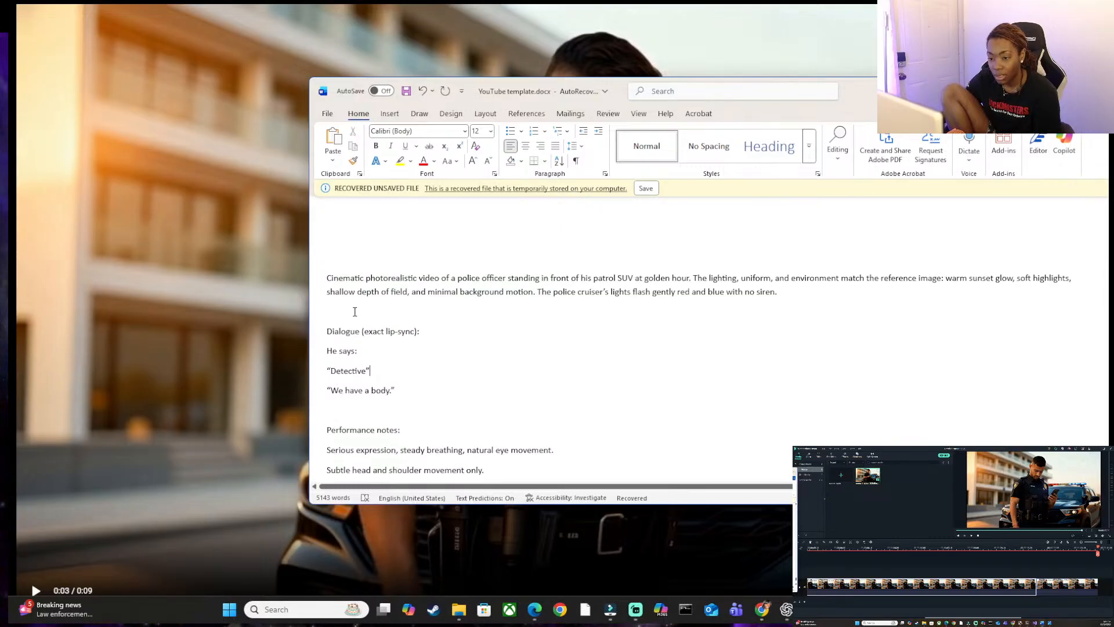
{"action": "left_click", "coordinate": [348, 317]}
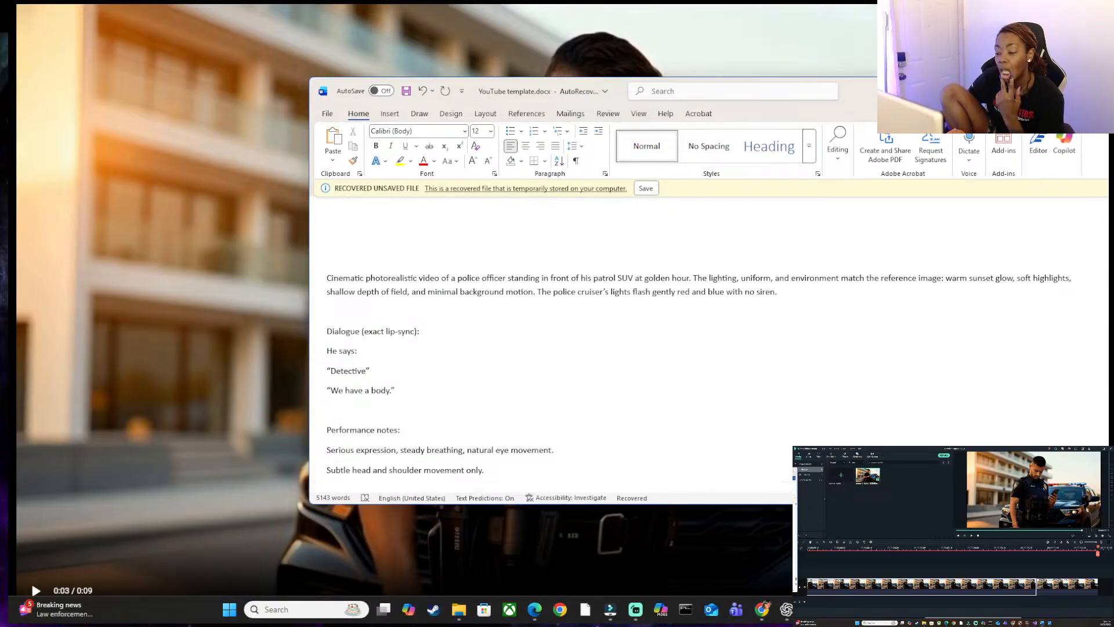
- Return to the OpenArt page, leaving the full-screen video and closing its details
{"action": "left_click", "coordinate": [766, 613]}
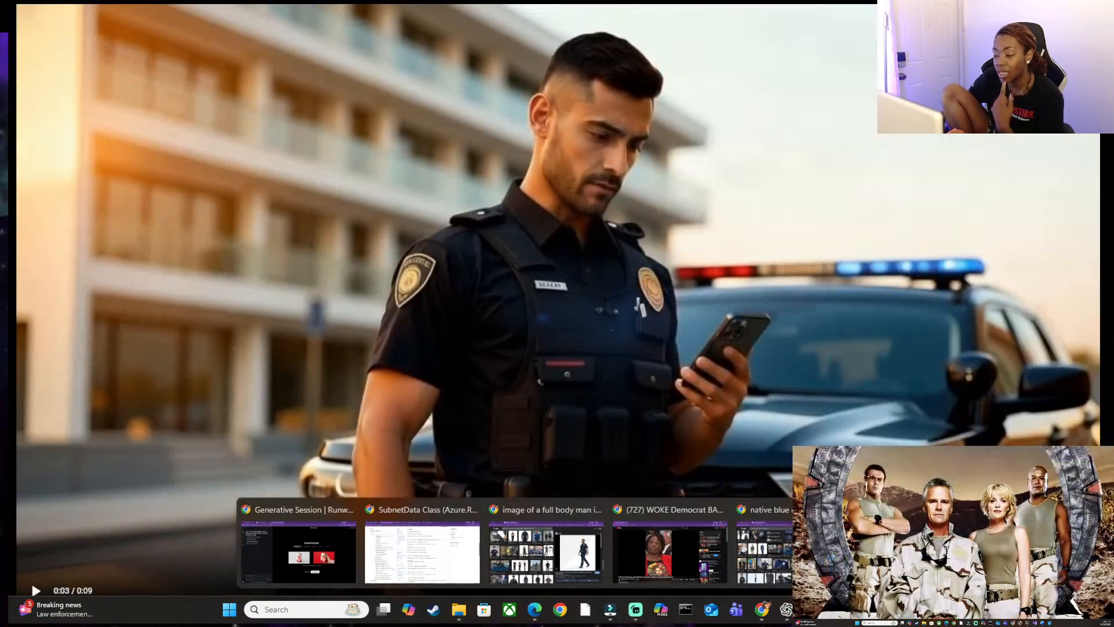
{"action": "left_click", "coordinate": [917, 551]}
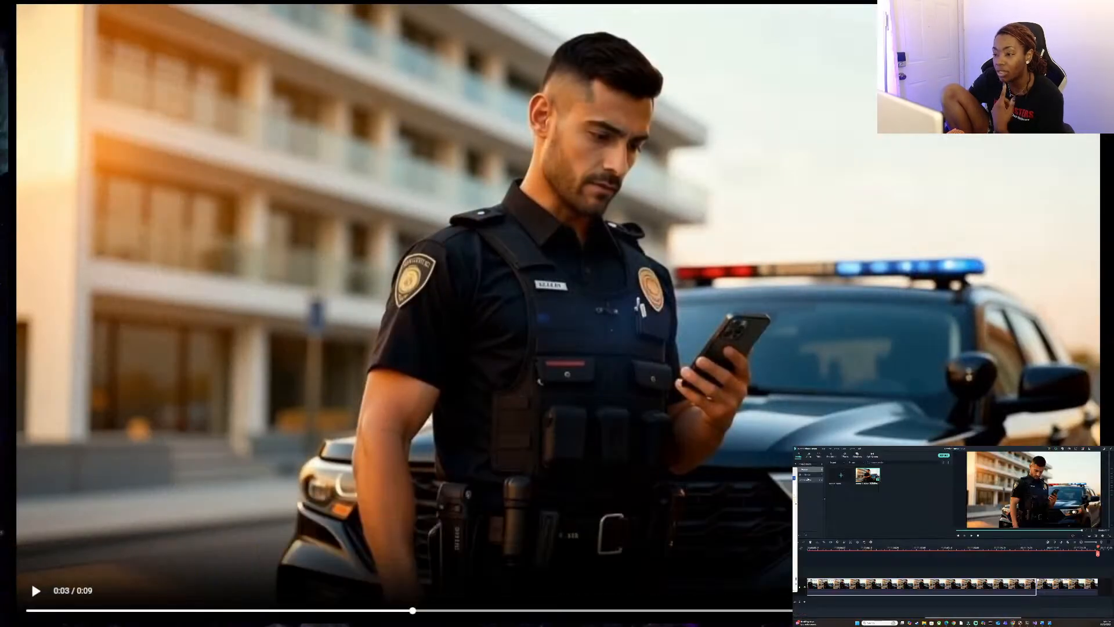
{"action": "key", "text": "Escape"}
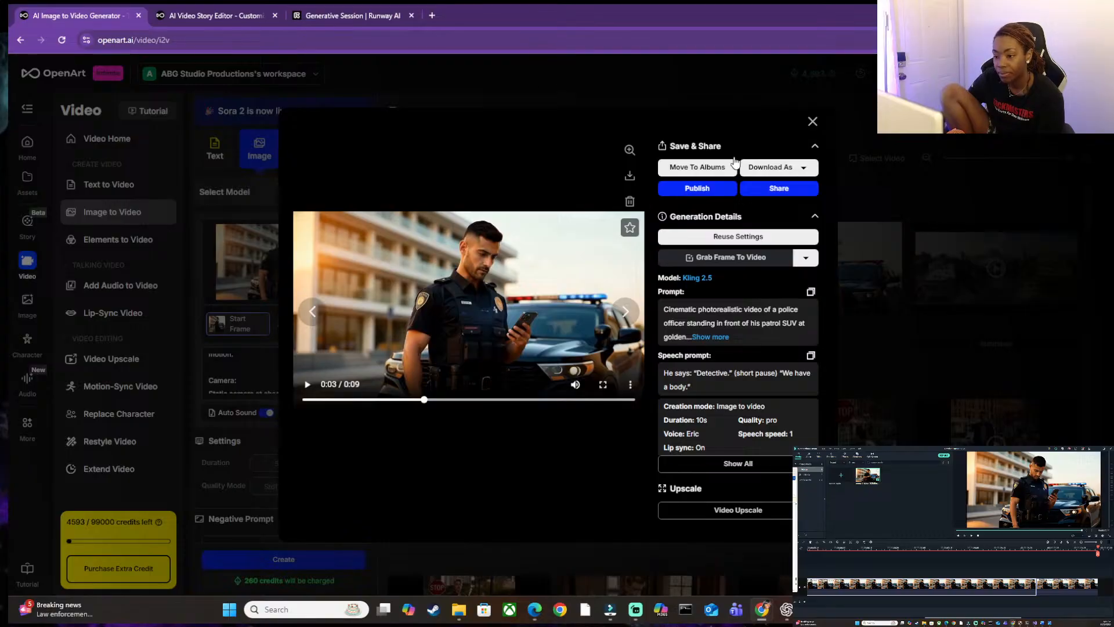
{"action": "left_click", "coordinate": [811, 122]}
- Turn off Auto Speech for the officer video
{"action": "left_click", "coordinate": [347, 413]}
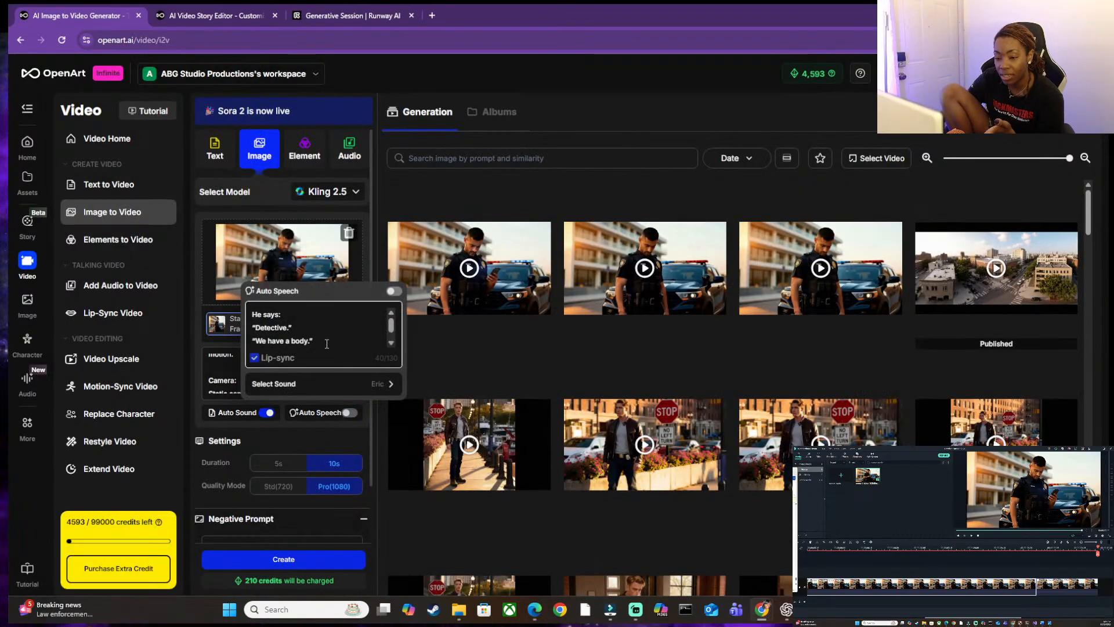
{"action": "left_click", "coordinate": [348, 413]}
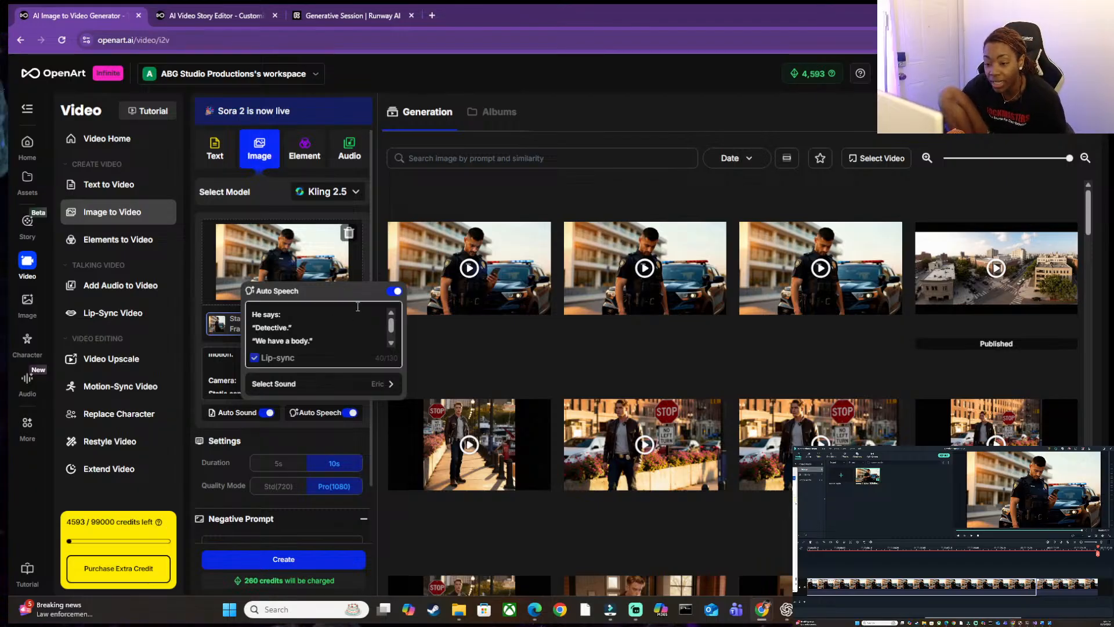
{"action": "left_click", "coordinate": [397, 293]}
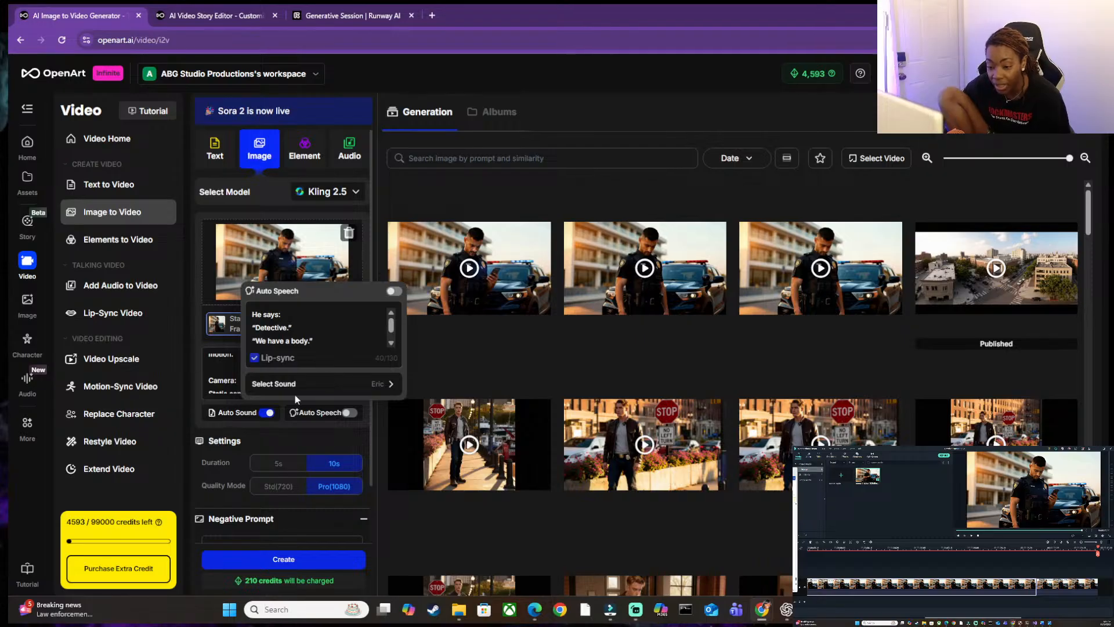
- Clear the dialogue text in the Auto Speech settings and leave Auto Speech turned on
{"action": "scroll", "coordinate": [325, 325], "scroll_direction": "down", "scroll_amount": 1}
{"action": "left_click", "coordinate": [326, 313]}
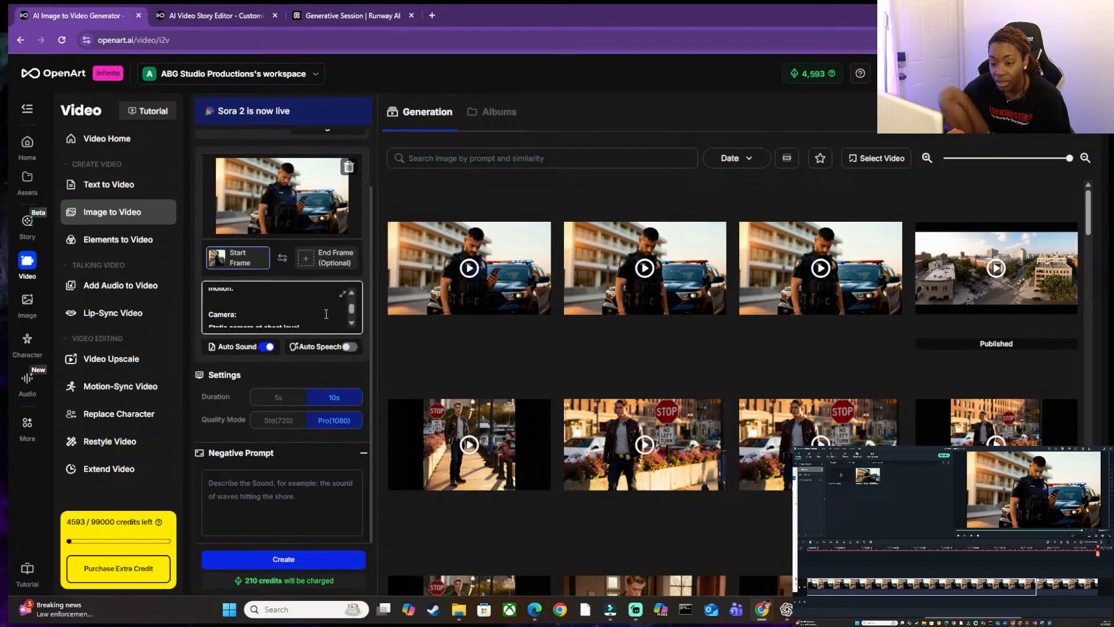
{"action": "scroll", "coordinate": [326, 313], "scroll_direction": "up", "scroll_amount": 3}
{"action": "scroll", "coordinate": [326, 313], "scroll_direction": "up", "scroll_amount": 3}
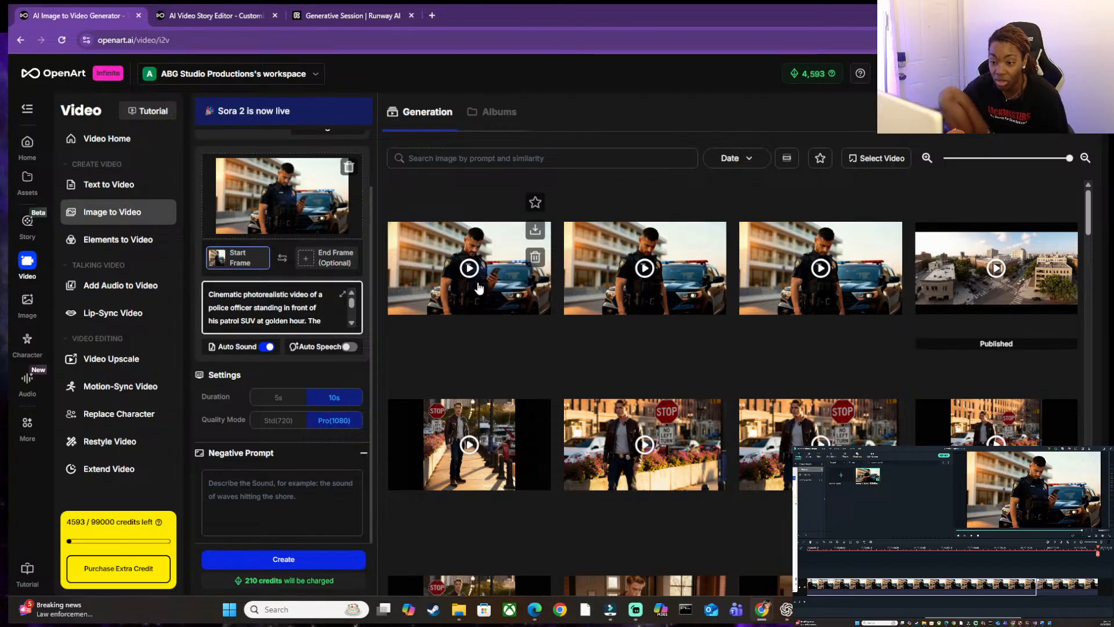
{"action": "left_click", "coordinate": [348, 346]}
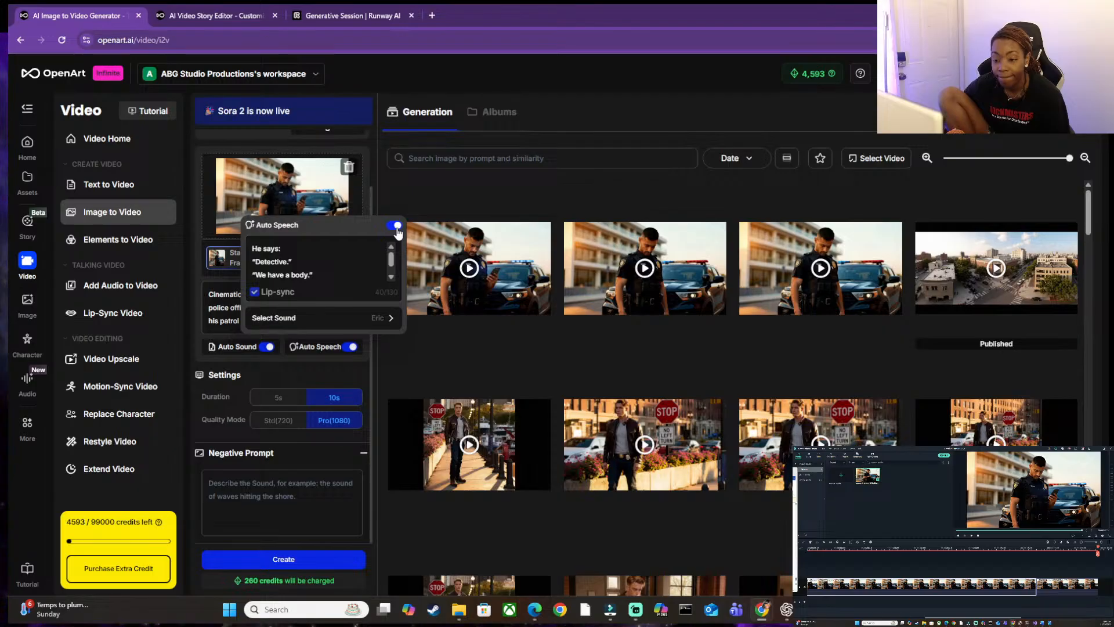
{"action": "left_click", "coordinate": [395, 226]}
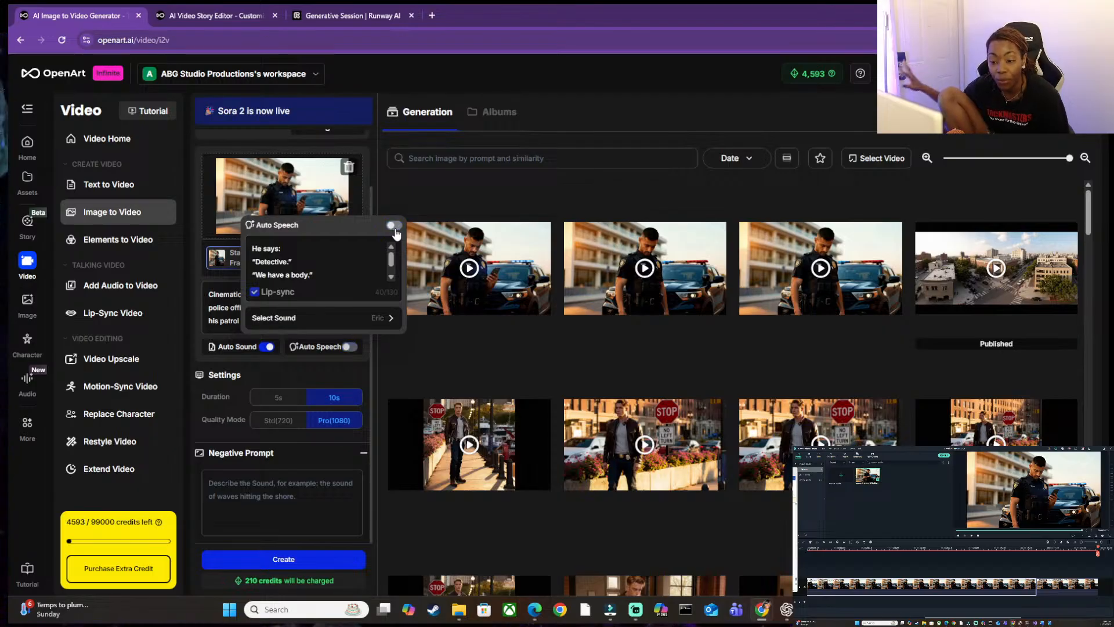
{"action": "left_click", "coordinate": [395, 226]}
{"action": "left_click", "coordinate": [315, 239]}
{"action": "key", "text": "ctrl+a"}
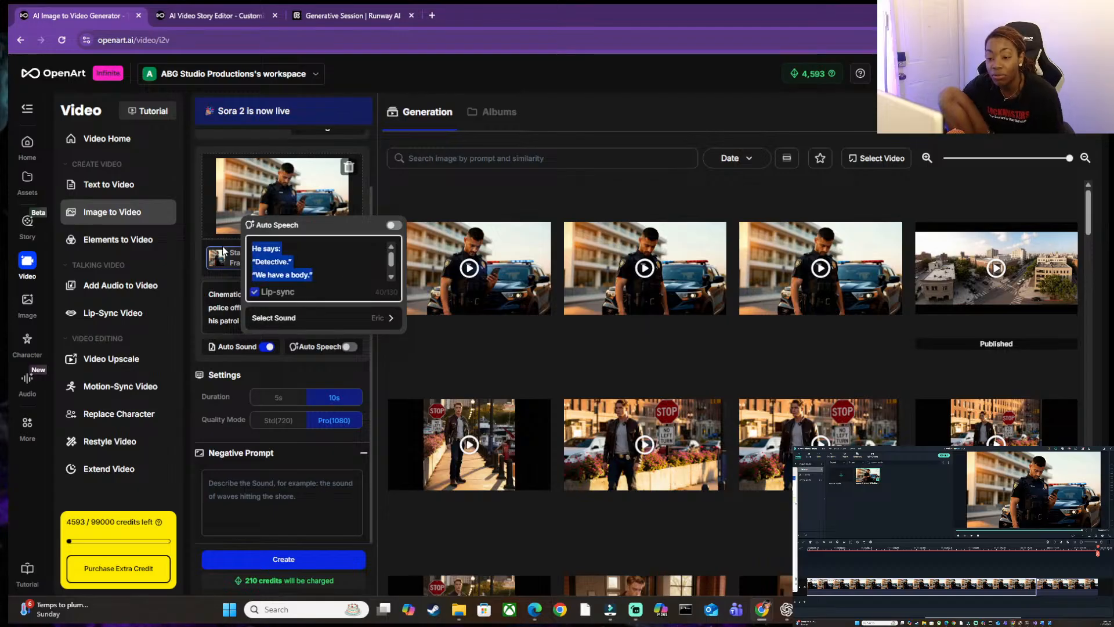
{"action": "key", "text": "BackSpace"}
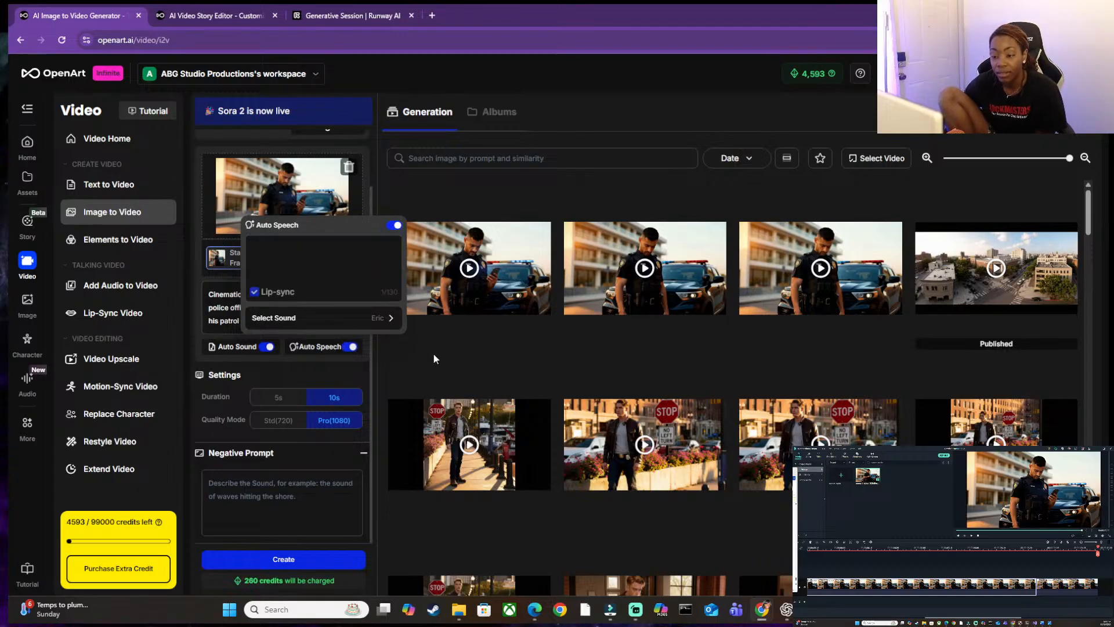
- Remove "(short pause)" after "Detective." in the prompt's dialogue and generate the officer video
{"action": "left_click", "coordinate": [235, 306]}
{"action": "scroll", "coordinate": [235, 306], "scroll_direction": "down", "scroll_amount": 6}
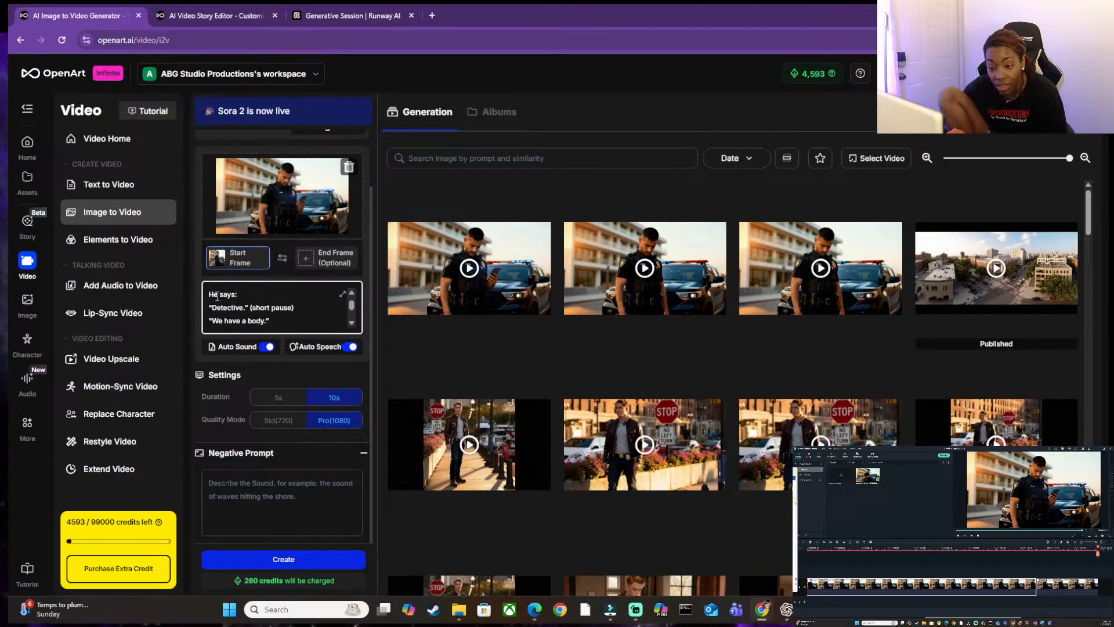
{"action": "left_click_drag", "start_coordinate": [209, 294], "coordinate": [274, 285]}
{"action": "scroll", "coordinate": [274, 296], "scroll_direction": "down", "scroll_amount": 6}
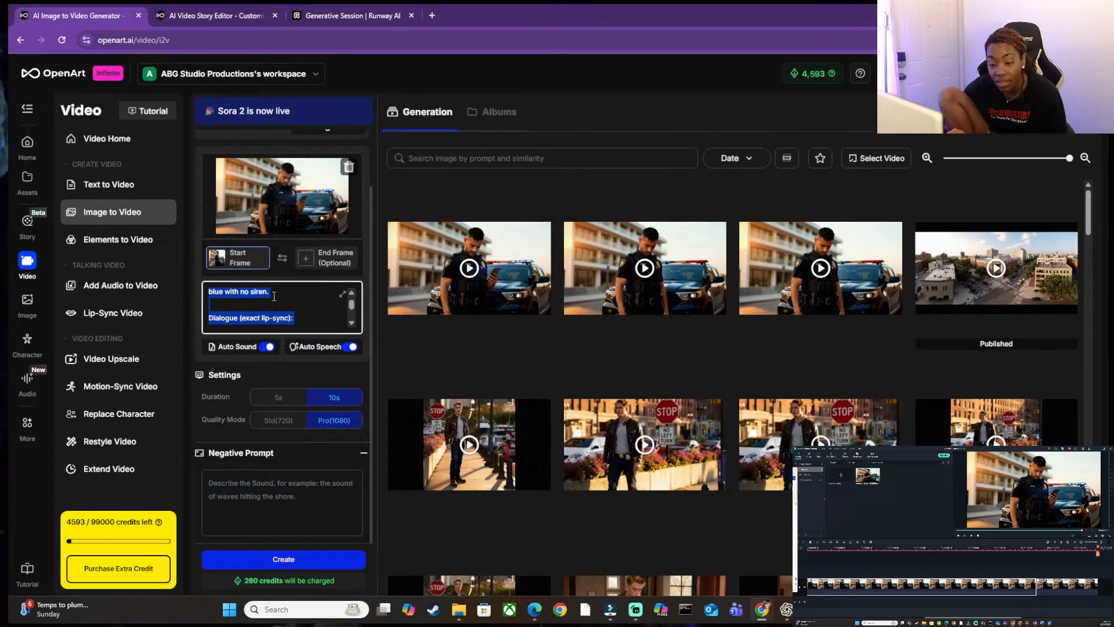
{"action": "scroll", "coordinate": [274, 296], "scroll_direction": "up", "scroll_amount": 1}
{"action": "scroll", "coordinate": [274, 296], "scroll_direction": "up", "scroll_amount": 3}
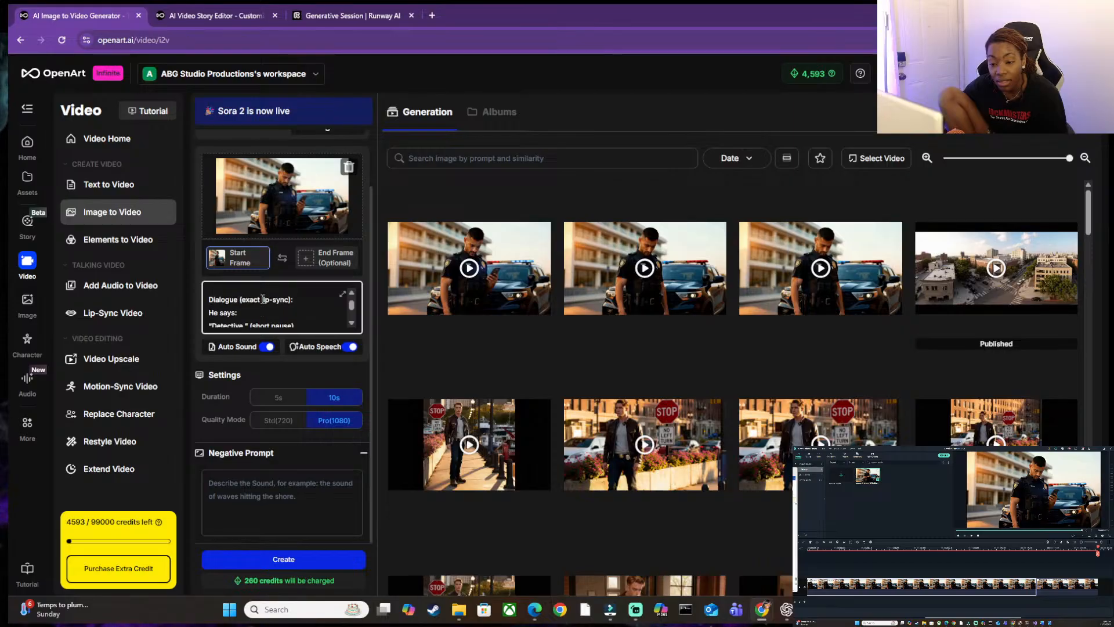
{"action": "scroll", "coordinate": [244, 304], "scroll_direction": "down", "scroll_amount": 2}
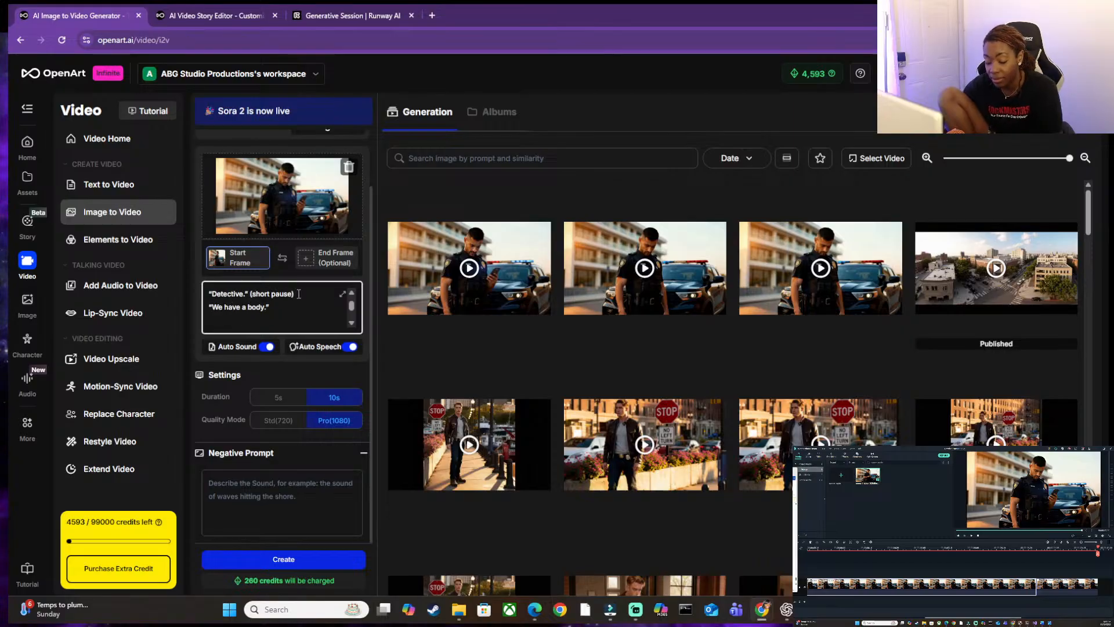
{"action": "key", "text": "BackSpace"}
{"action": "key", "text": "BackSpace"}
{"action": "key", "text": "BackSpace"}
{"action": "key", "text": "BackSpace"}
{"action": "key", "text": "BackSpace"}
{"action": "key", "text": "BackSpace"}
{"action": "key", "text": "BackSpace"}
{"action": "key", "text": "BackSpace"}
{"action": "key", "text": "BackSpace"}
{"action": "key", "text": "BackSpace"}
{"action": "key", "text": "BackSpace"}
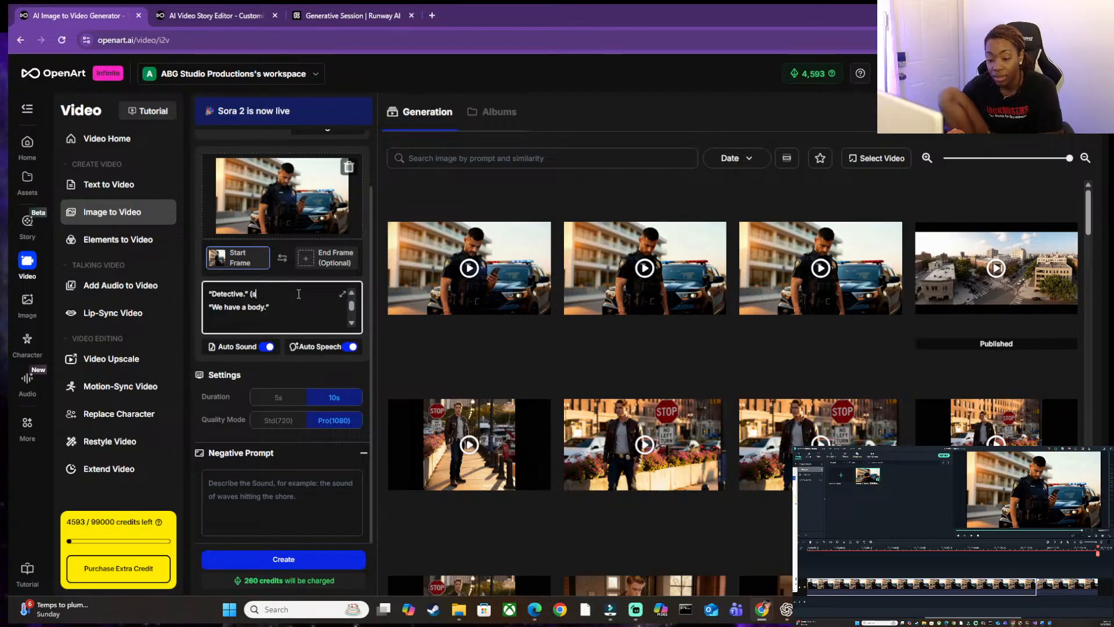
{"action": "key", "text": "BackSpace"}
{"action": "key", "text": "BackSpace"}
{"action": "key", "text": "BackSpace"}
{"action": "scroll", "coordinate": [298, 296], "scroll_direction": "down", "scroll_amount": 10}
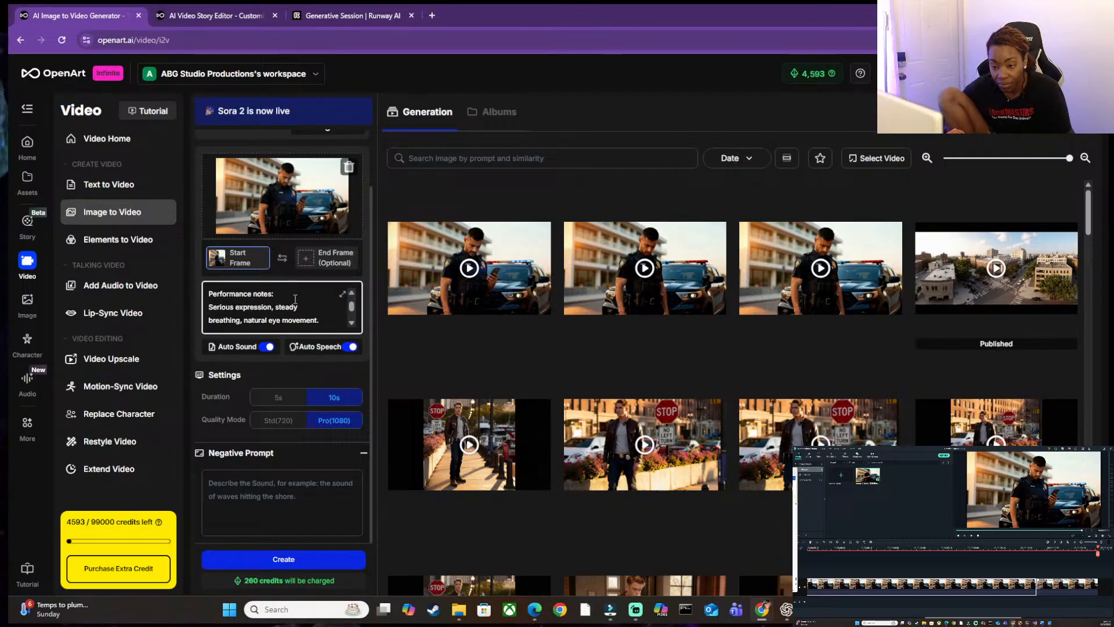
{"action": "left_click", "coordinate": [281, 558]}
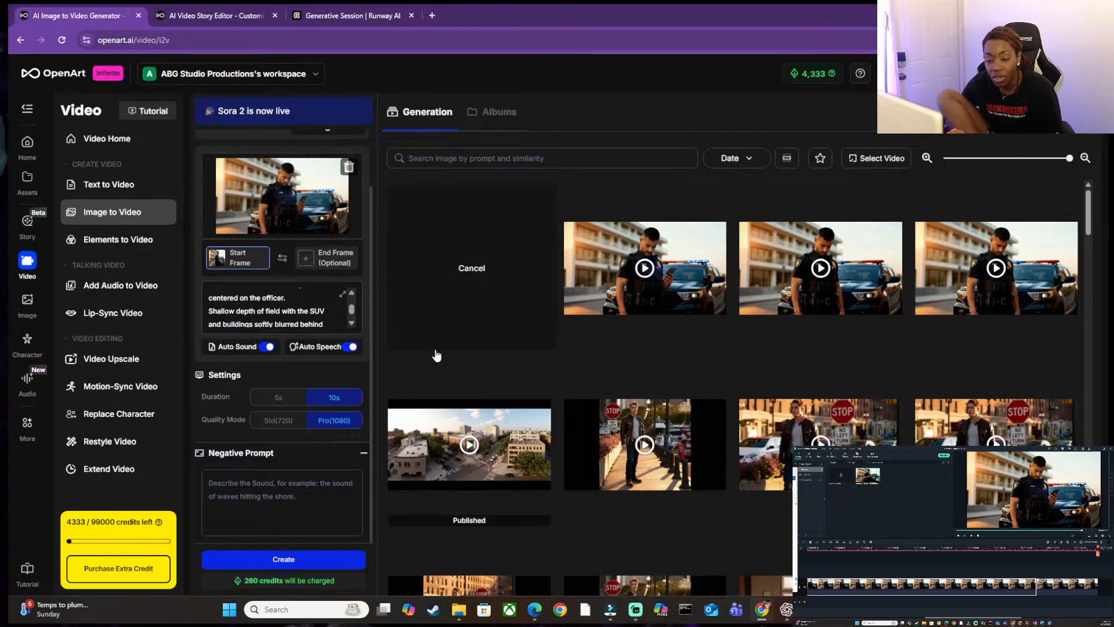
- Examine the submitted prompt's camera, performance and dialogue sections, ending back at its opening paragraph
{"action": "left_click", "coordinate": [312, 348]}
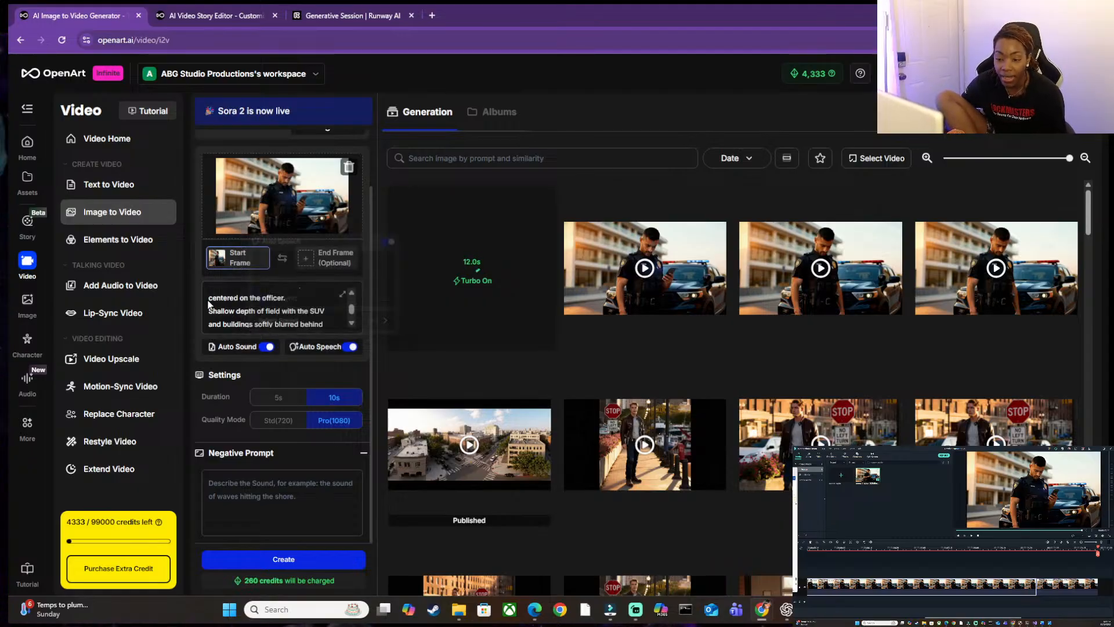
{"action": "left_click", "coordinate": [222, 300]}
{"action": "scroll", "coordinate": [222, 300], "scroll_direction": "down", "scroll_amount": 4}
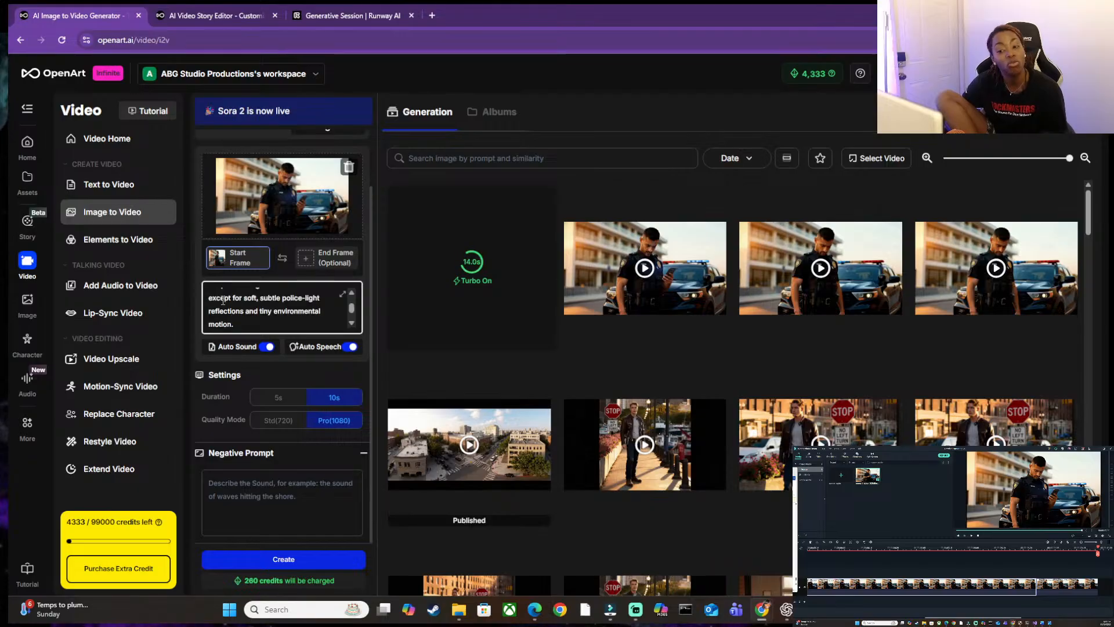
{"action": "scroll", "coordinate": [222, 300], "scroll_direction": "down", "scroll_amount": 4}
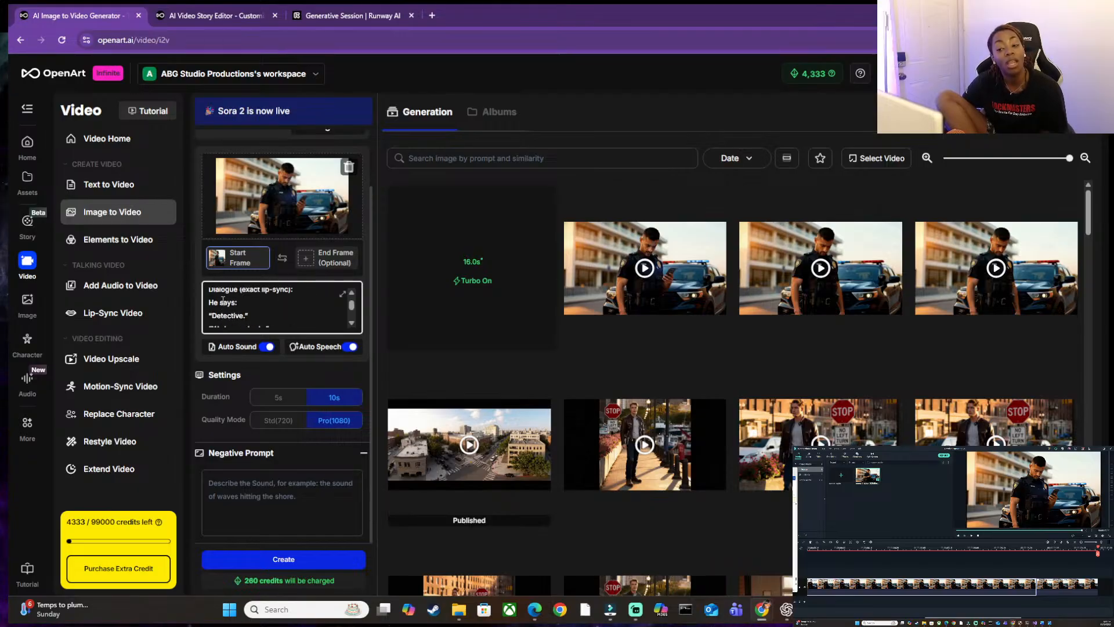
{"action": "scroll", "coordinate": [222, 300], "scroll_direction": "down", "scroll_amount": 2}
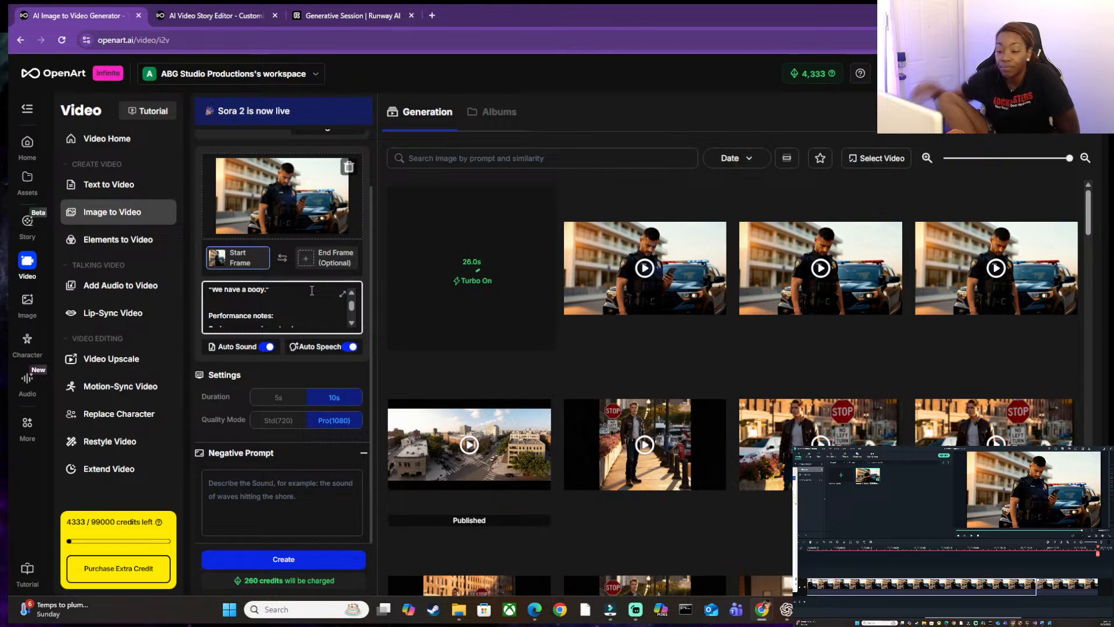
{"action": "scroll", "coordinate": [237, 321], "scroll_direction": "up", "scroll_amount": 5}
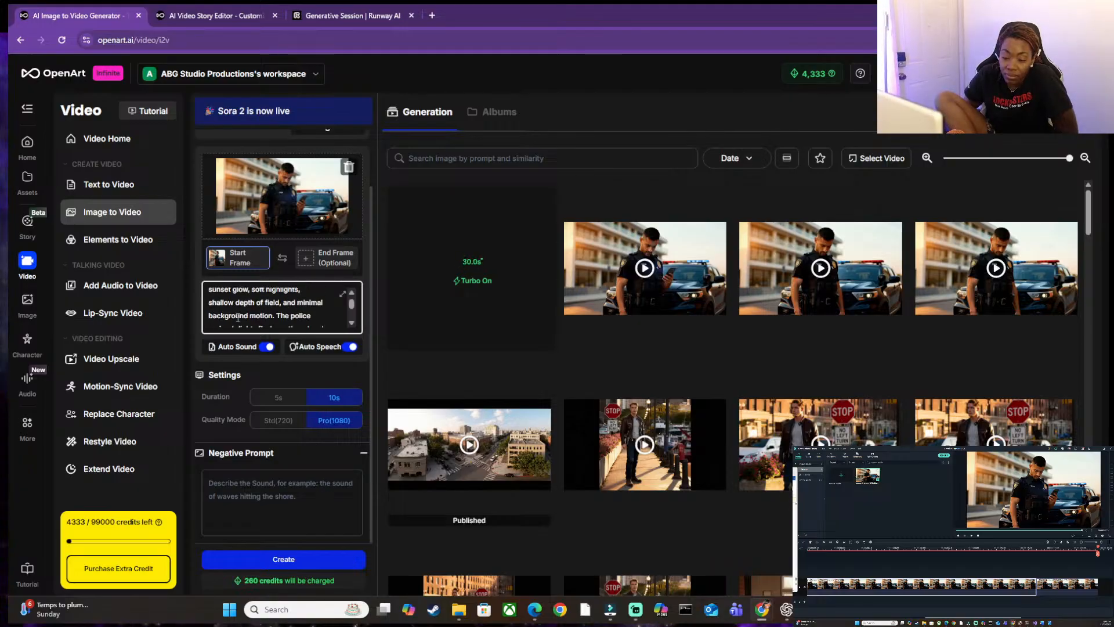
{"action": "scroll", "coordinate": [238, 318], "scroll_direction": "up", "scroll_amount": 3}
{"action": "scroll", "coordinate": [238, 317], "scroll_direction": "up", "scroll_amount": 2}
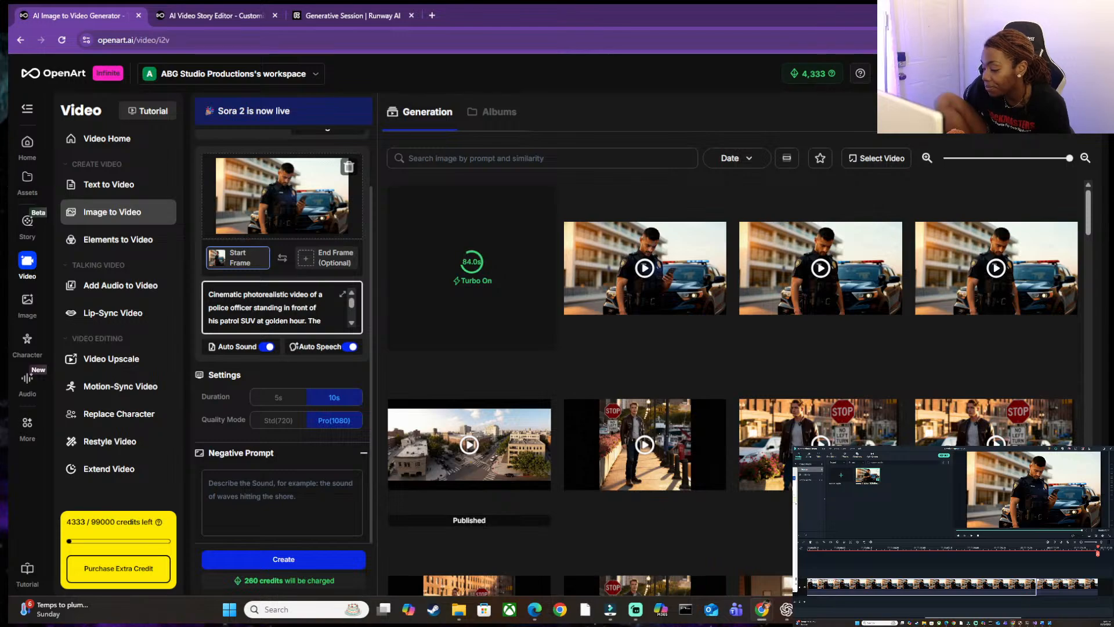
- Switch to the YouTube template.docx document in Word and narrow its window so the OpenArt settings and generation stay visible beside it
{"action": "left_click", "coordinate": [862, 609]}
{"action": "left_click", "coordinate": [767, 554]}
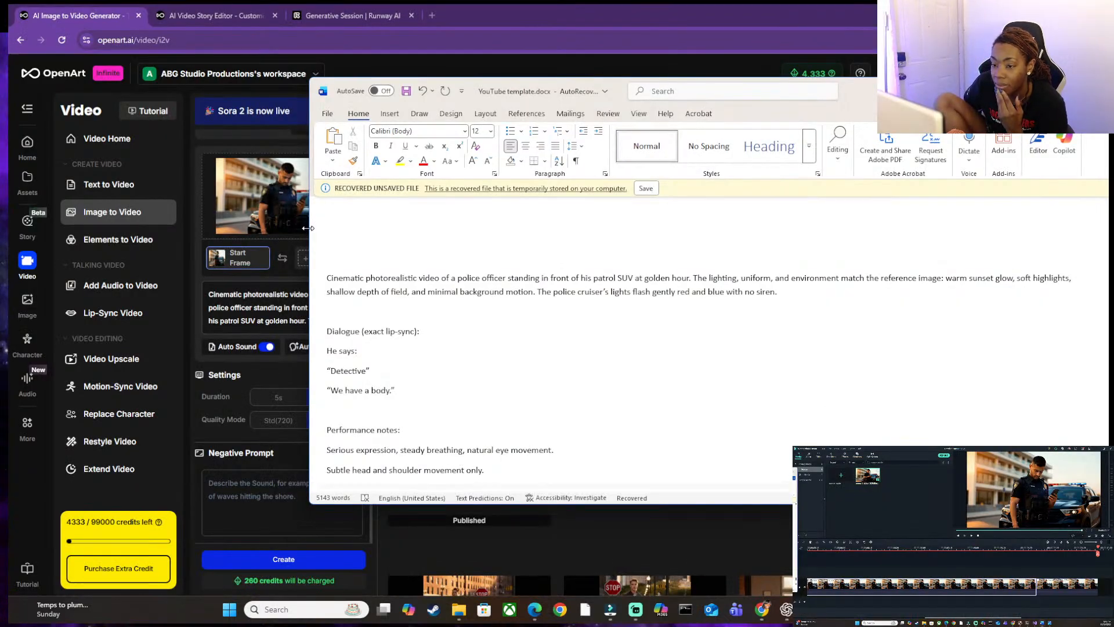
{"action": "left_click_drag", "start_coordinate": [314, 223], "coordinate": [621, 234]}
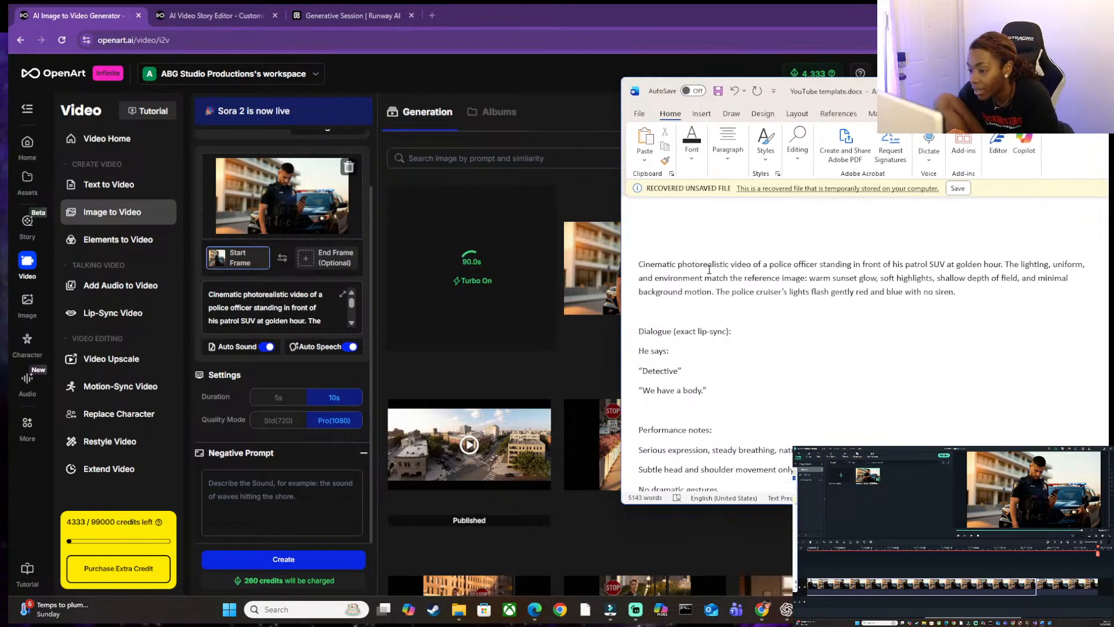
- Delete the line "No camera shake or drifting." under Camera, keeping a blank line above "Audio & Atmosphere:"
{"action": "scroll", "coordinate": [706, 241], "scroll_direction": "down", "scroll_amount": 1}
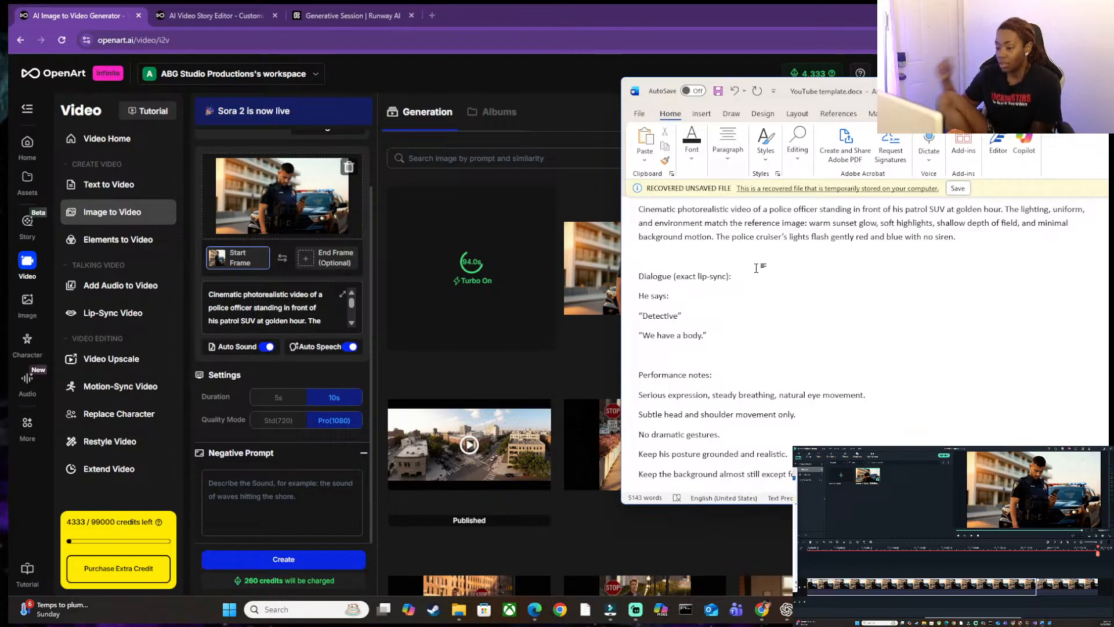
{"action": "scroll", "coordinate": [655, 410], "scroll_direction": "down", "scroll_amount": 1}
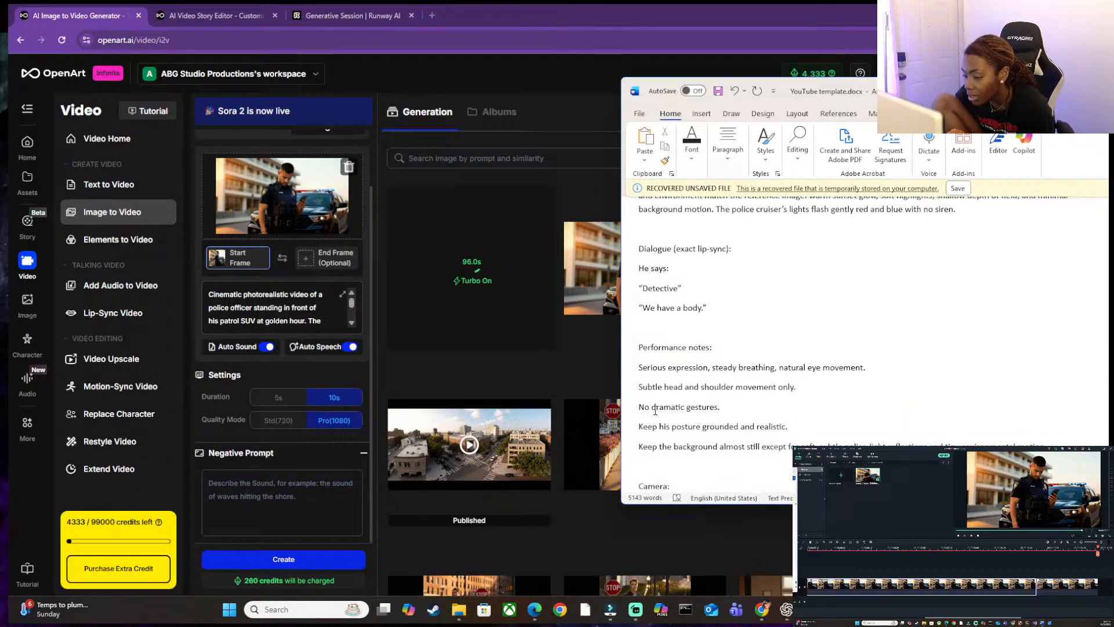
{"action": "scroll", "coordinate": [661, 404], "scroll_direction": "down", "scroll_amount": 1}
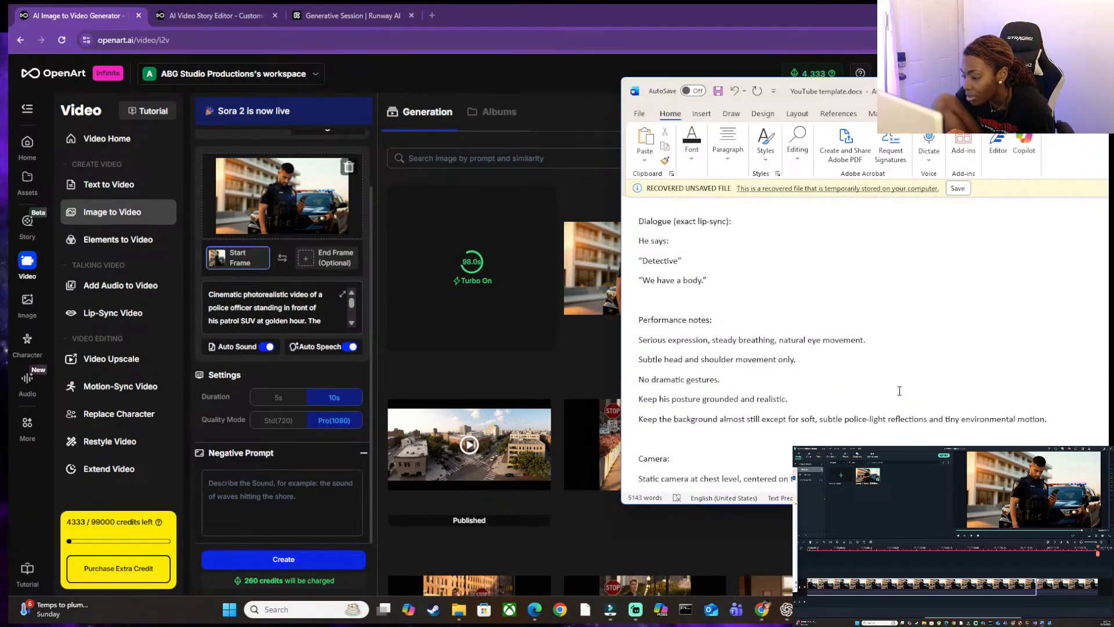
{"action": "scroll", "coordinate": [896, 389], "scroll_direction": "down", "scroll_amount": 1}
{"action": "scroll", "coordinate": [893, 390], "scroll_direction": "down", "scroll_amount": 1}
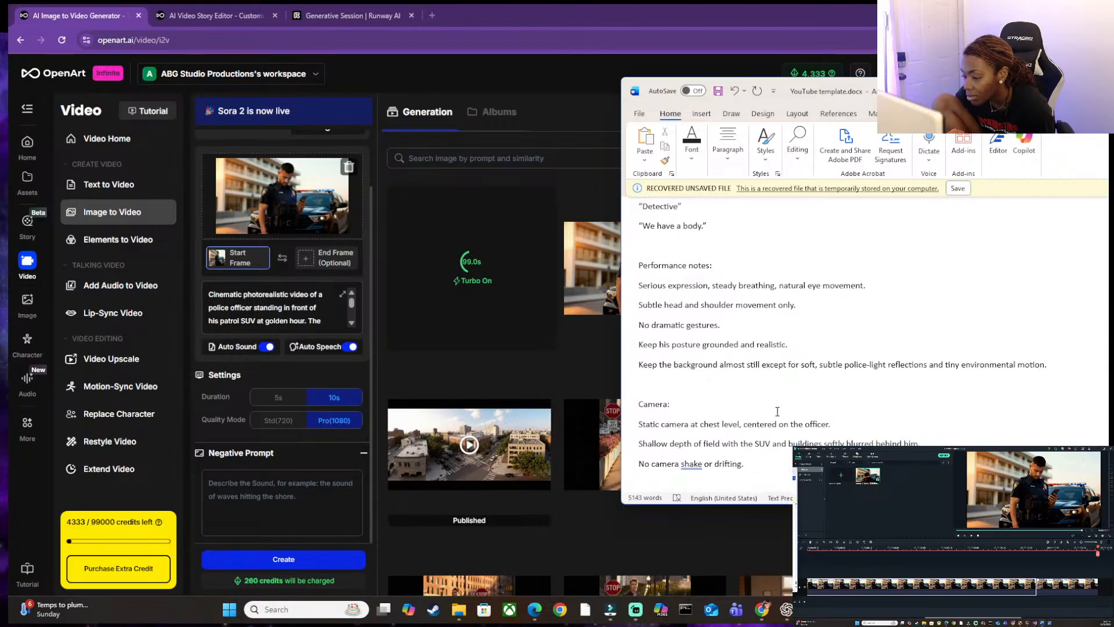
{"action": "scroll", "coordinate": [812, 429], "scroll_direction": "down", "scroll_amount": 1}
{"action": "double_click", "coordinate": [691, 435]}
{"action": "scroll", "coordinate": [649, 430], "scroll_direction": "down", "scroll_amount": 1}
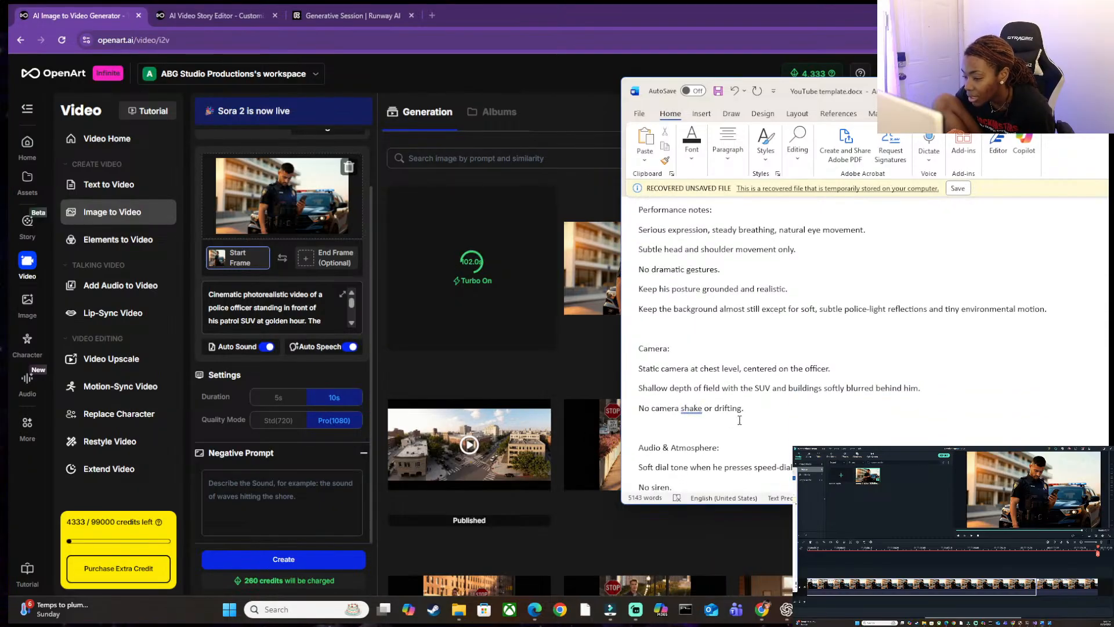
{"action": "left_click_drag", "start_coordinate": [760, 416], "coordinate": [639, 413]}
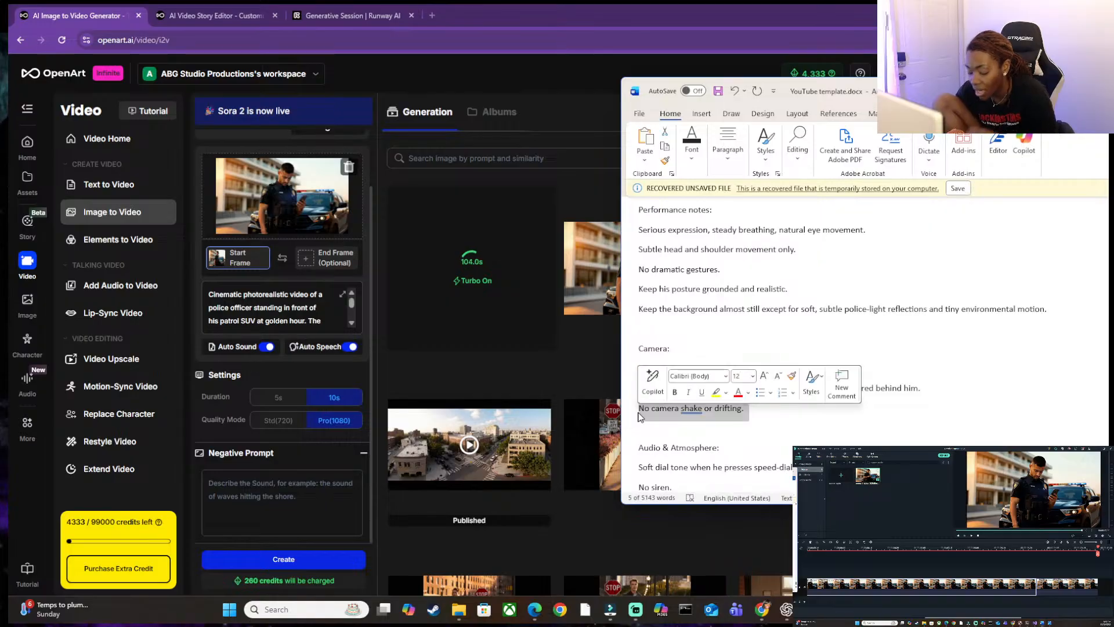
{"action": "key", "text": "BackSpace"}
{"action": "key", "text": "BackSpace"}
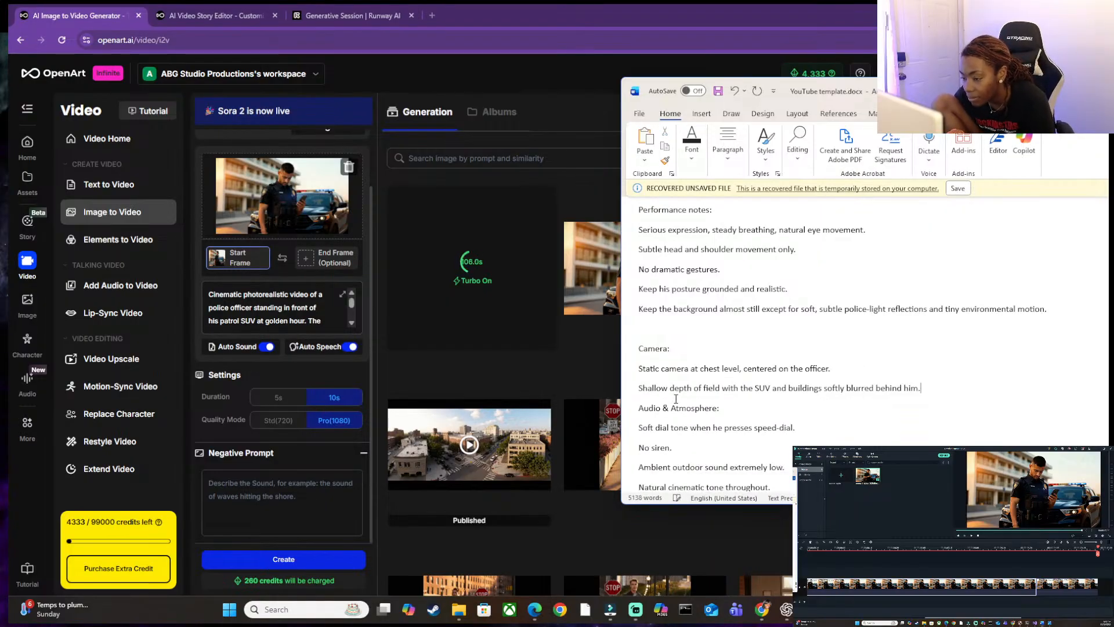
{"action": "key", "text": "Return"}
- Add a "Negative Prompt:" heading below "Natural cinematic tone throughout." with an empty line under it
{"action": "scroll", "coordinate": [669, 419], "scroll_direction": "down", "scroll_amount": 2}
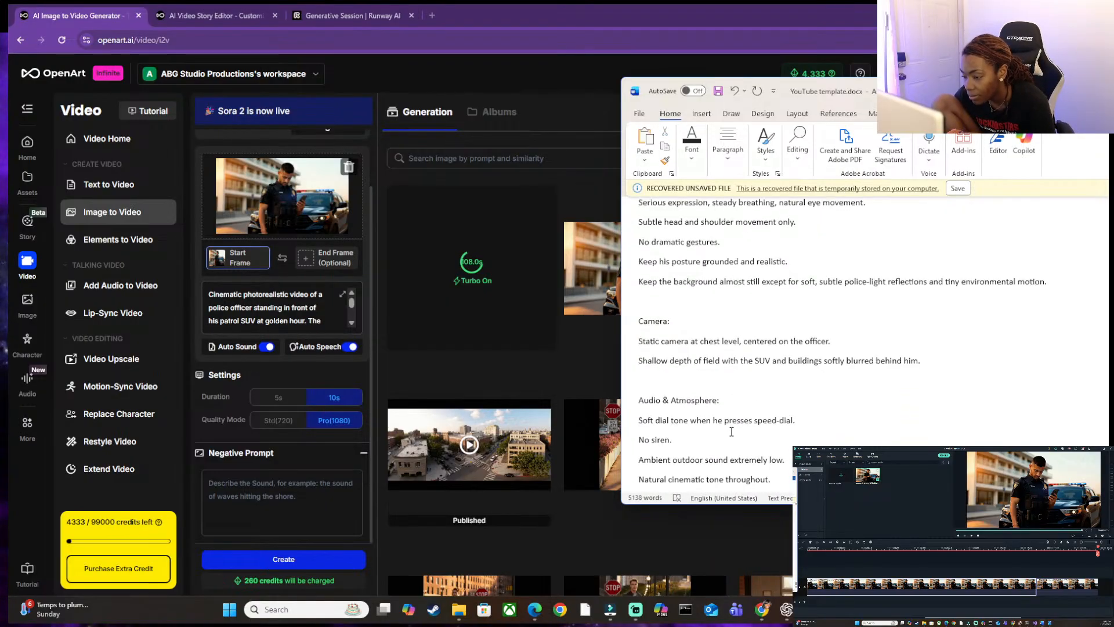
{"action": "scroll", "coordinate": [669, 419], "scroll_direction": "down", "scroll_amount": 1}
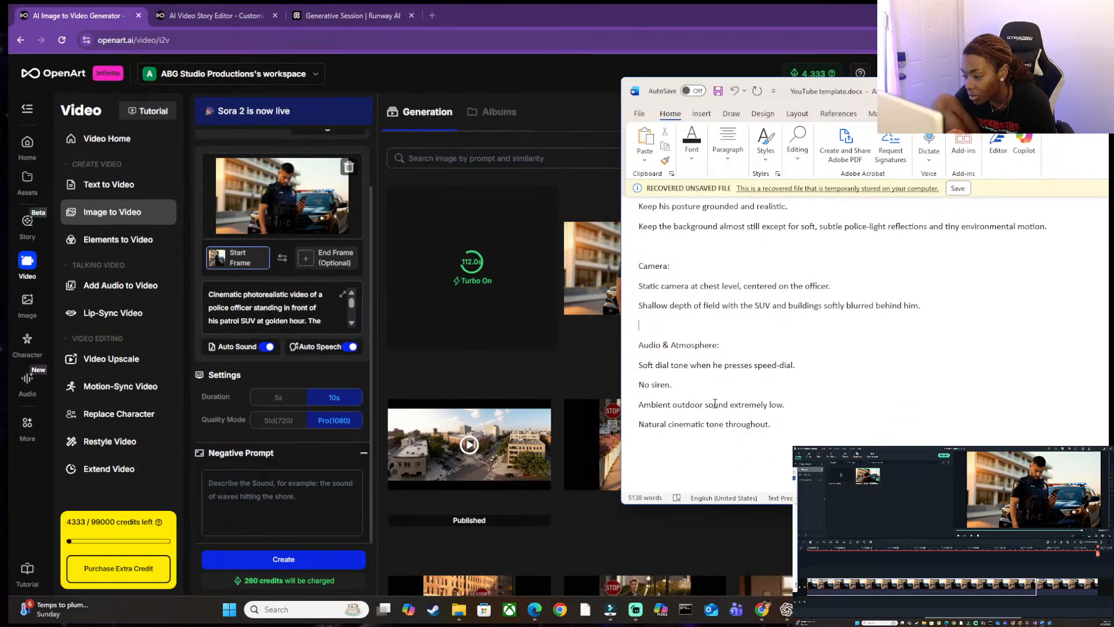
{"action": "left_click", "coordinate": [671, 389]}
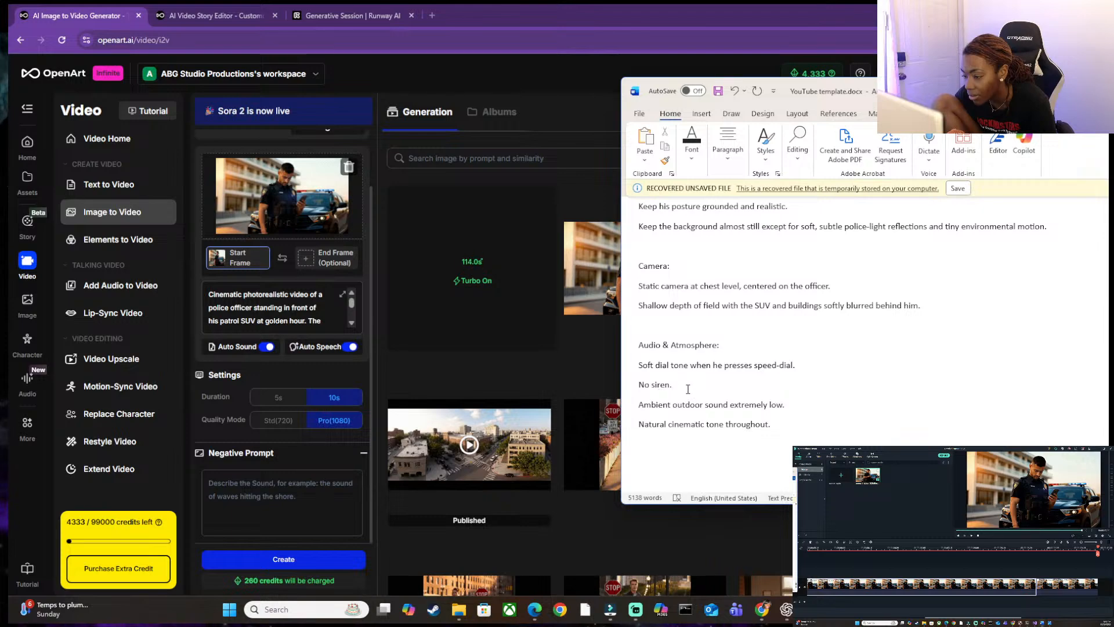
{"action": "left_click", "coordinate": [677, 441]}
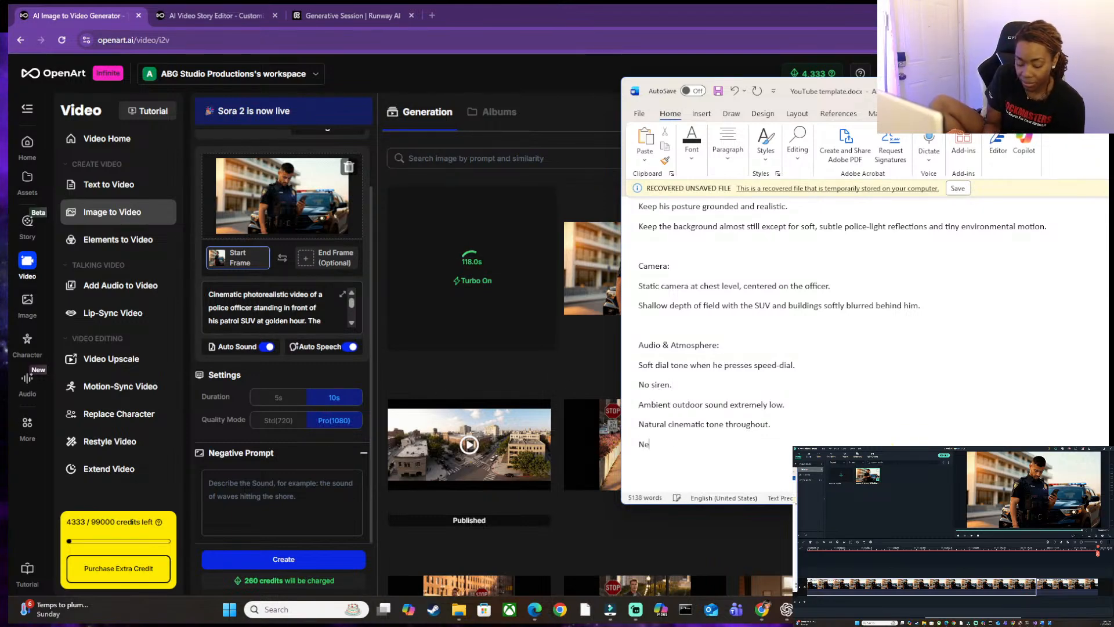
{"action": "type", "text": "Negative Prompt:"}
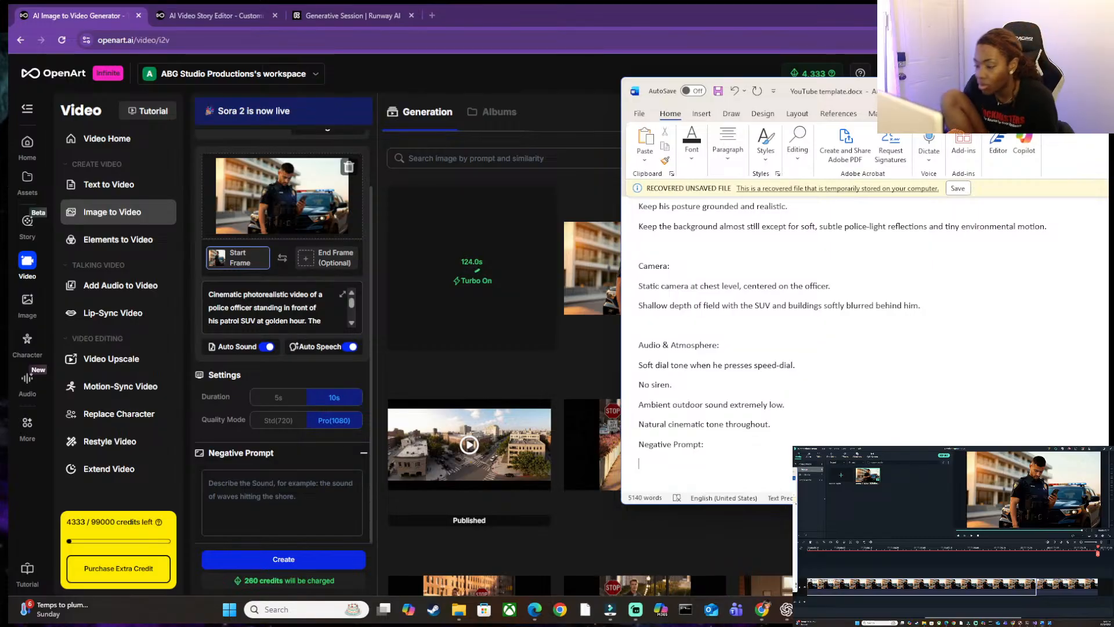
- Copy the line "No siren." under Audio & Atmosphere and remove it from that section
{"action": "left_click_drag", "start_coordinate": [680, 388], "coordinate": [636, 389]}
{"action": "key", "text": "ctrl+c"}
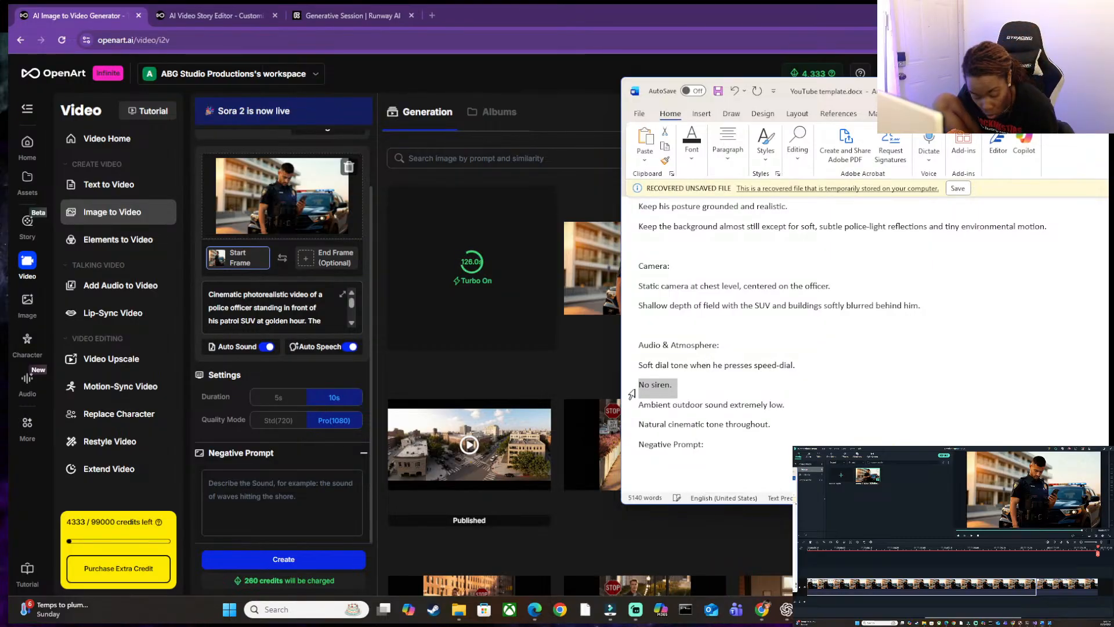
{"action": "key", "text": "BackSpace"}
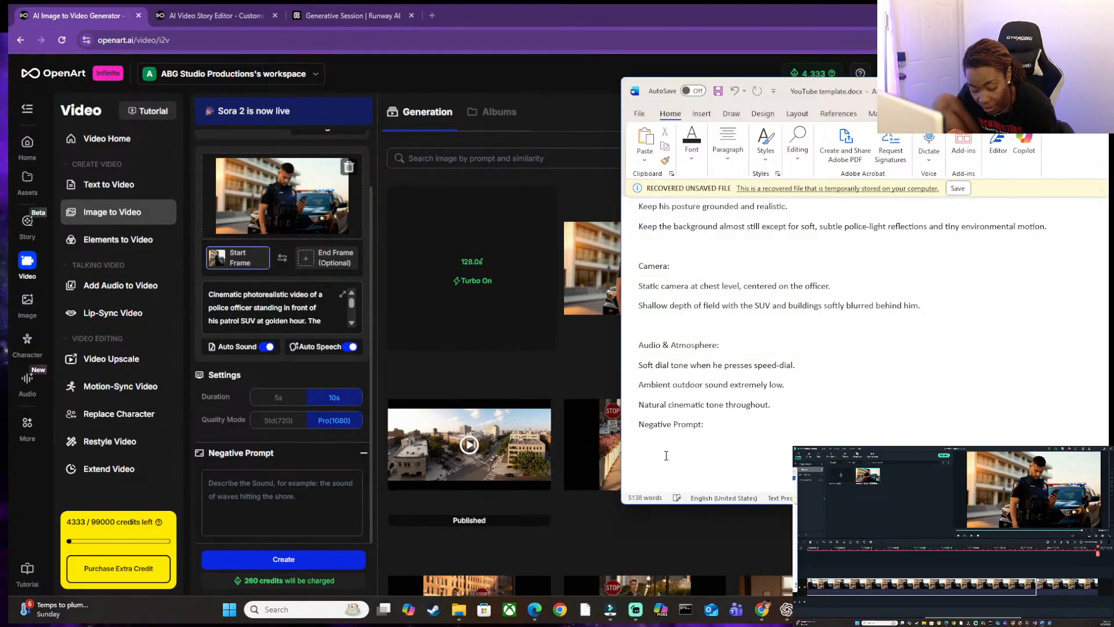
- Paste "No siren." under the "Negative Prompt:" heading, leaving one blank line between the heading and "Natural cinematic tone throughout."
{"action": "left_click", "coordinate": [666, 454]}
{"action": "key", "text": "BackSpace"}
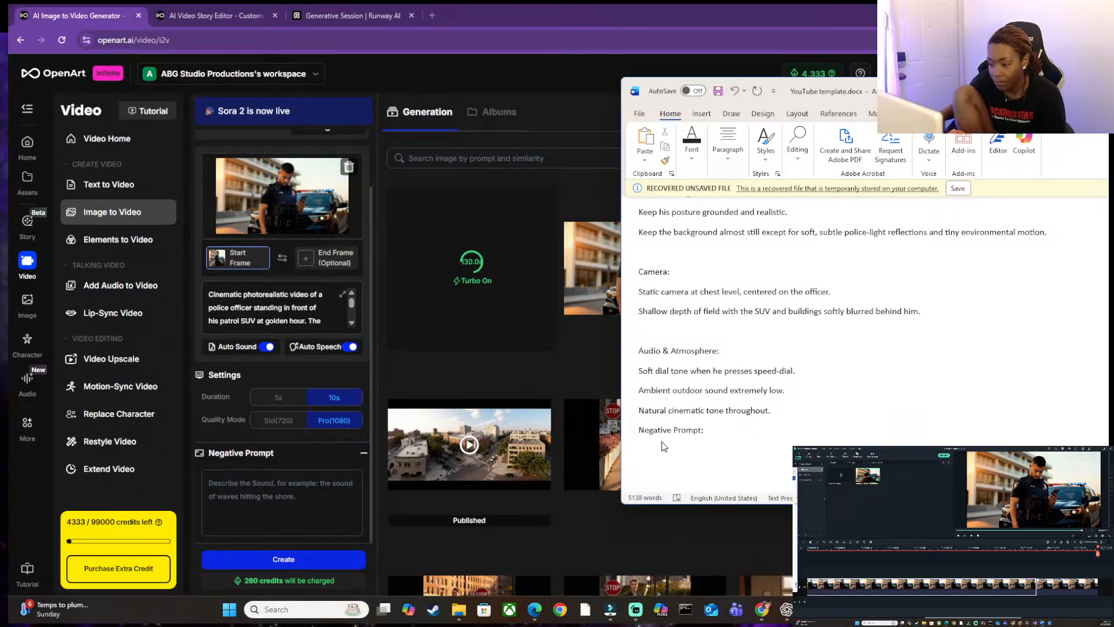
{"action": "key", "text": "ctrl+v"}
{"action": "key", "text": "Return"}
{"action": "key", "text": "Return"}
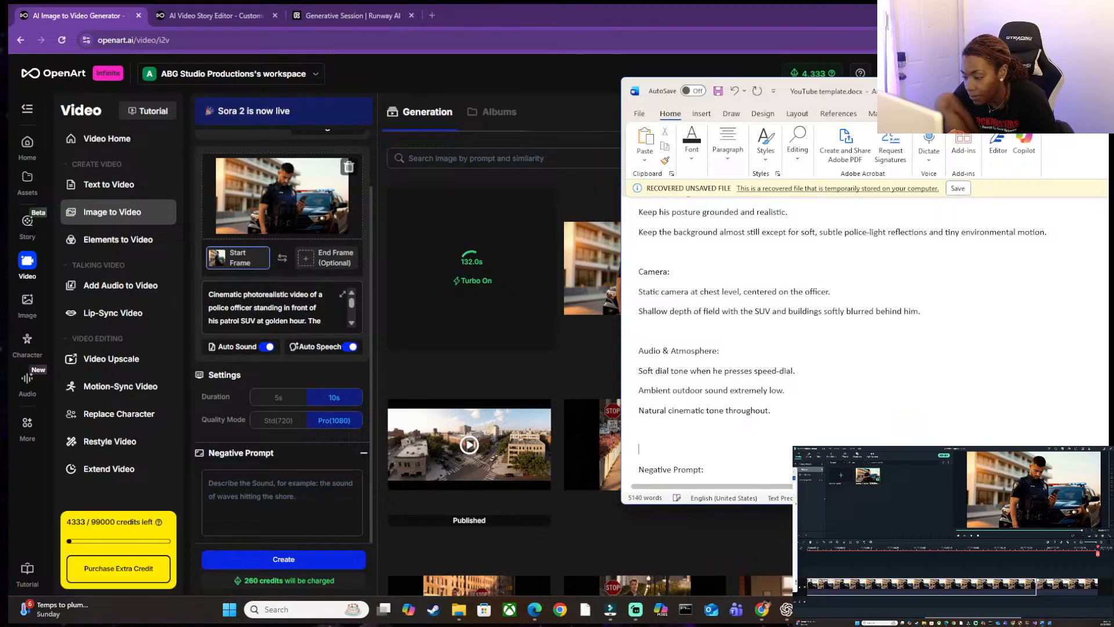
{"action": "key", "text": "BackSpace"}
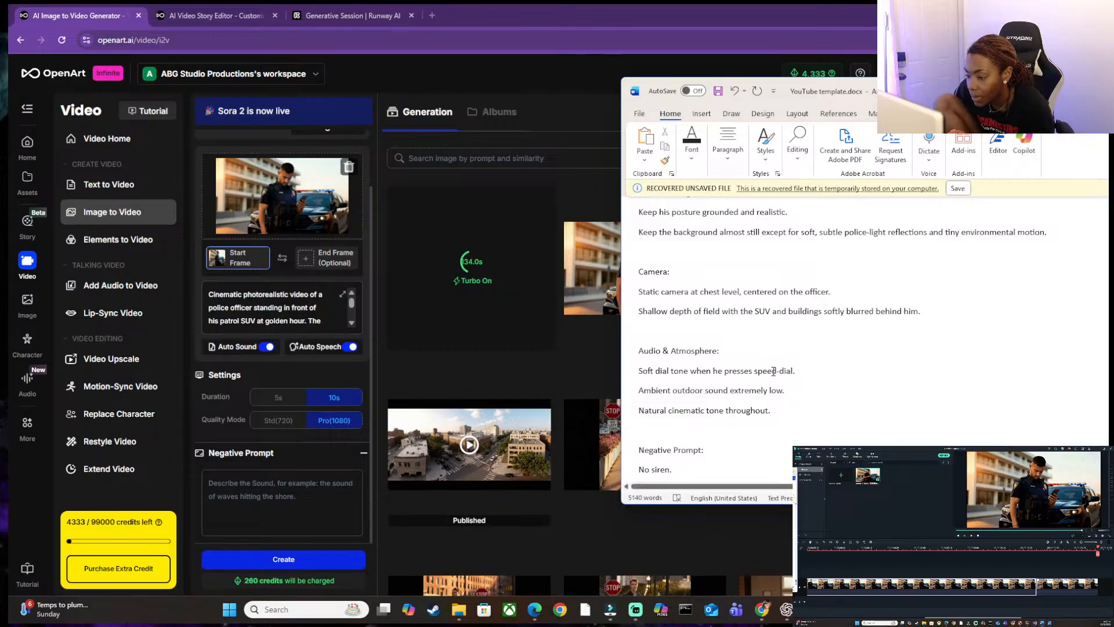
- Cut the line "No dramatic gestures." from the Performance notes section
{"action": "scroll", "coordinate": [760, 400], "scroll_direction": "up", "scroll_amount": 1}
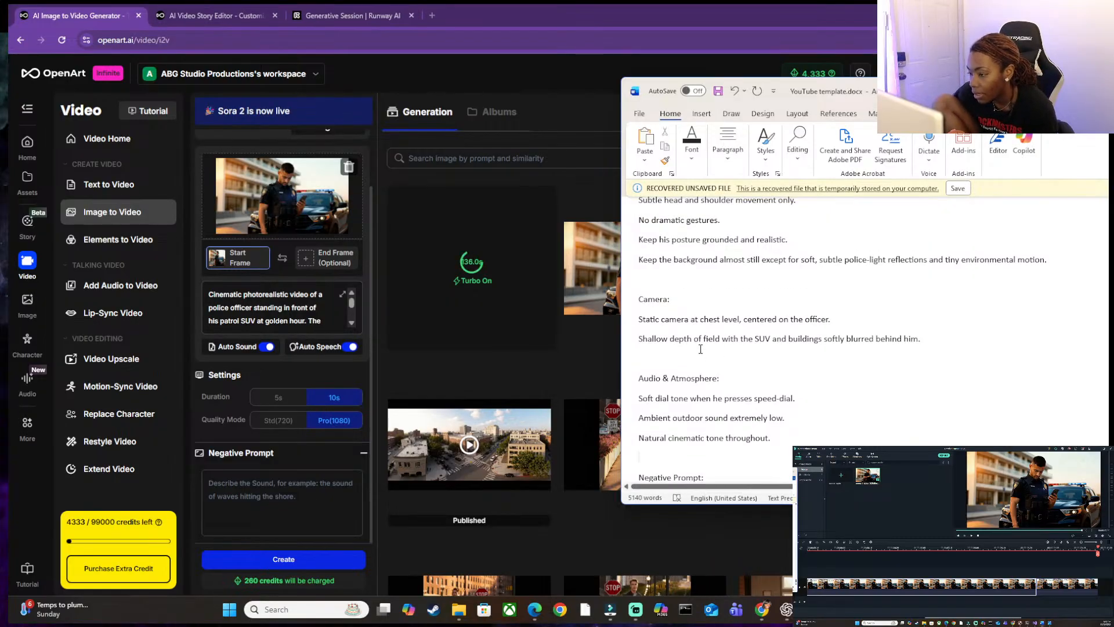
{"action": "left_click", "coordinate": [698, 318]}
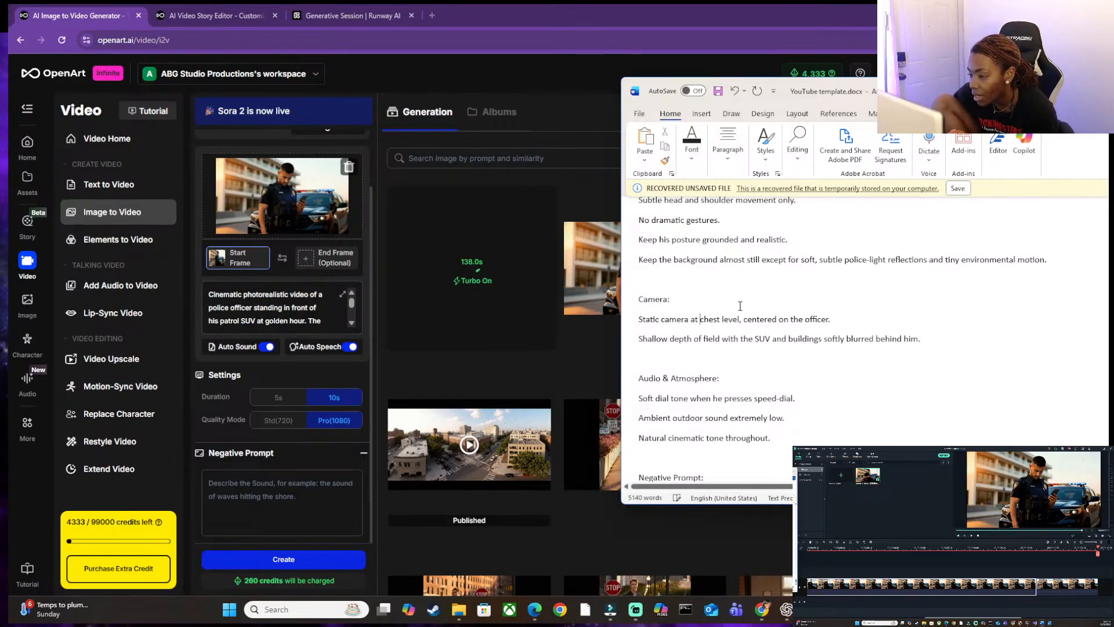
{"action": "scroll", "coordinate": [870, 348], "scroll_direction": "up", "scroll_amount": 1}
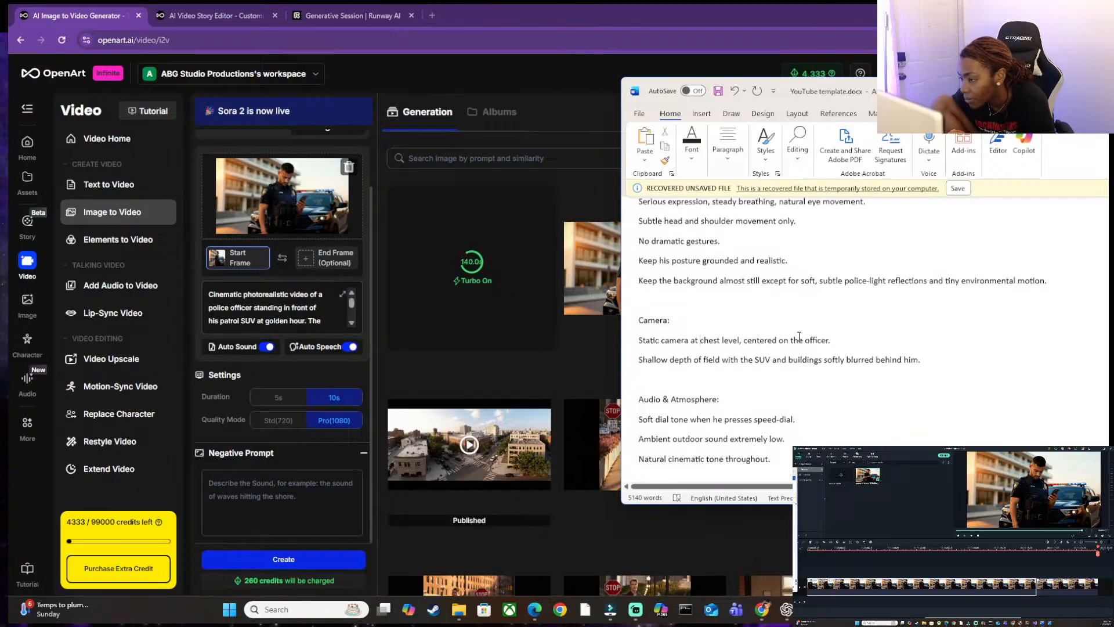
{"action": "scroll", "coordinate": [729, 319], "scroll_direction": "up", "scroll_amount": 1}
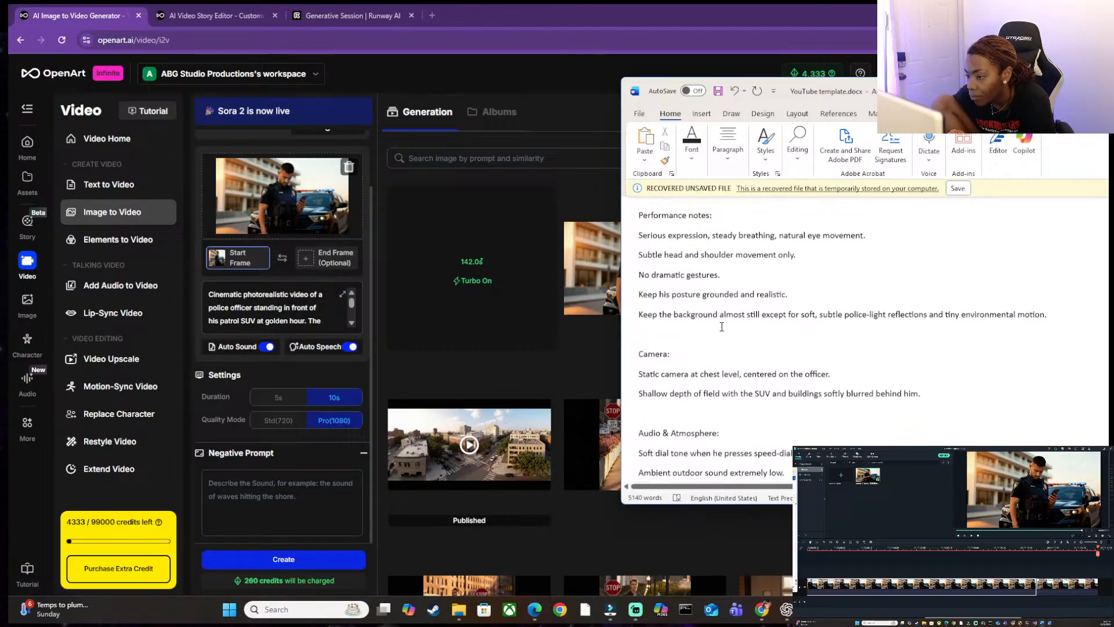
{"action": "left_click_drag", "start_coordinate": [722, 275], "coordinate": [645, 284]}
{"action": "key", "text": "BackSpace"}
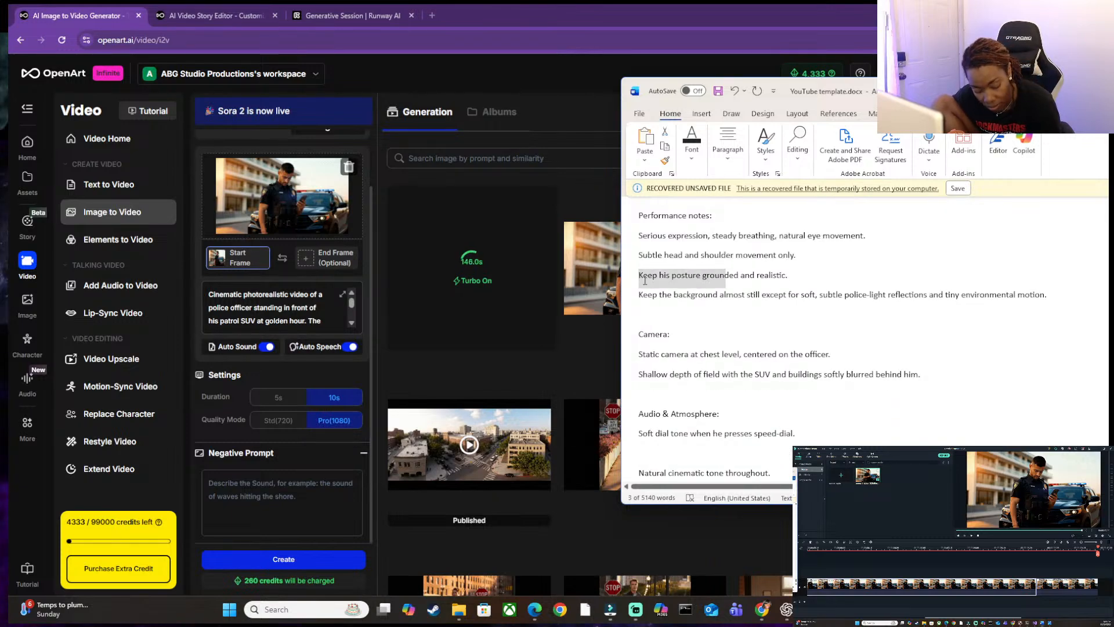
- Remove the period after "No siren" and add "No dramatic gestures." on the line below it under Negative Prompt
{"action": "scroll", "coordinate": [645, 281], "scroll_direction": "down", "scroll_amount": 4}
{"action": "left_click", "coordinate": [706, 418]}
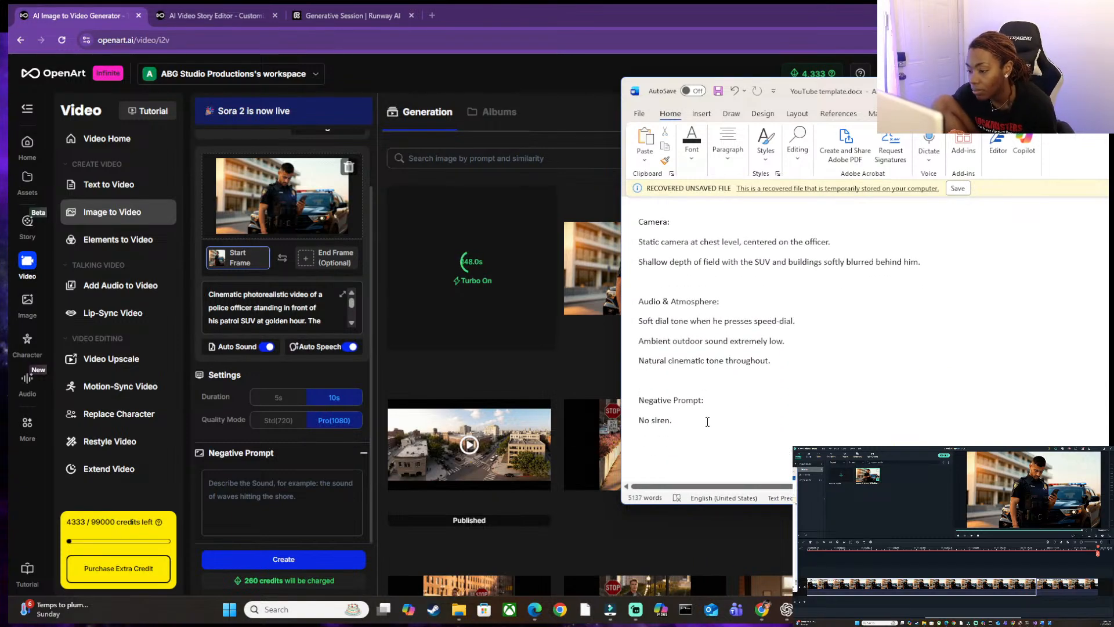
{"action": "key", "text": "Return"}
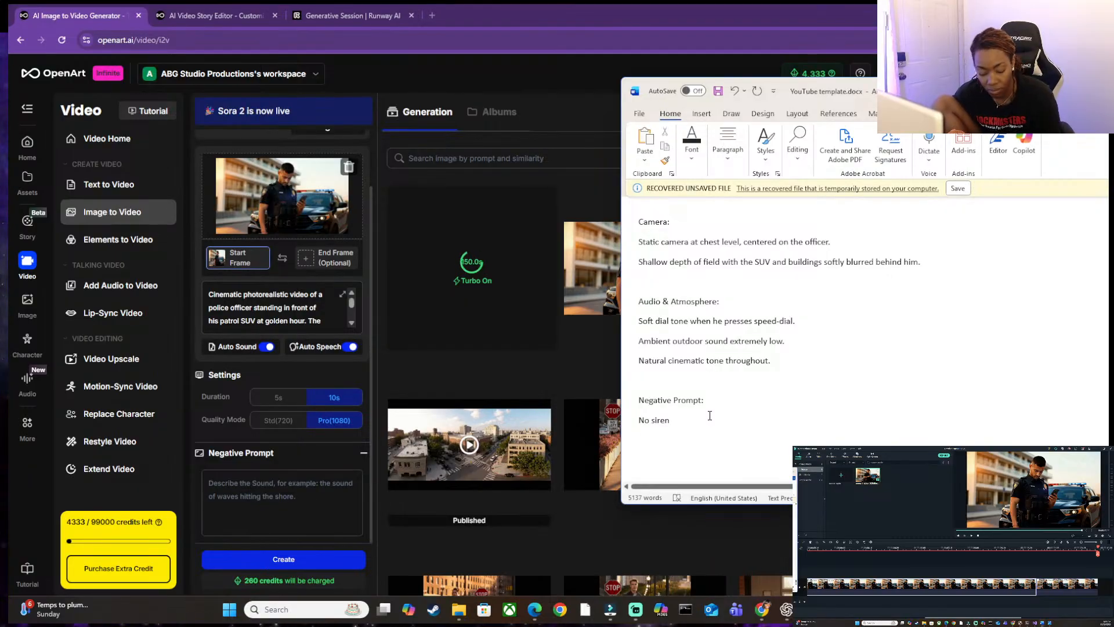
{"action": "key", "text": "ctrl+z"}
{"action": "key", "text": "ctrl+z"}
- Open the Auto Speech settings in OpenArt and copy the dialogue lines "Detective" and "We have a body." from the Word document
{"action": "scroll", "coordinate": [674, 272], "scroll_direction": "up", "scroll_amount": 5}
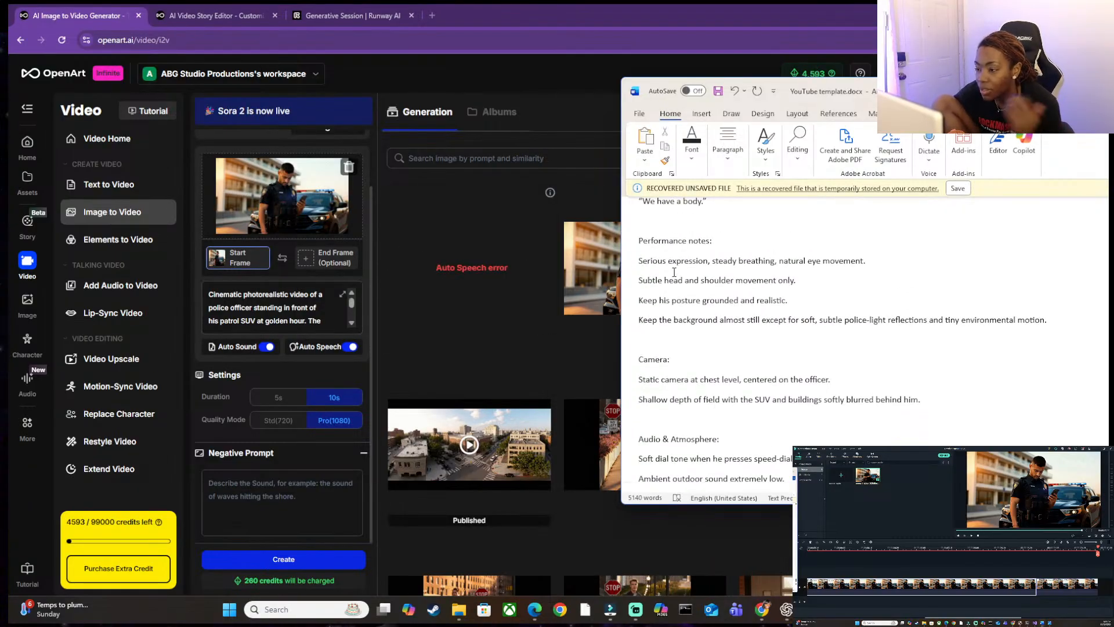
{"action": "scroll", "coordinate": [674, 272], "scroll_direction": "up", "scroll_amount": 4}
{"action": "left_click", "coordinate": [236, 293]}
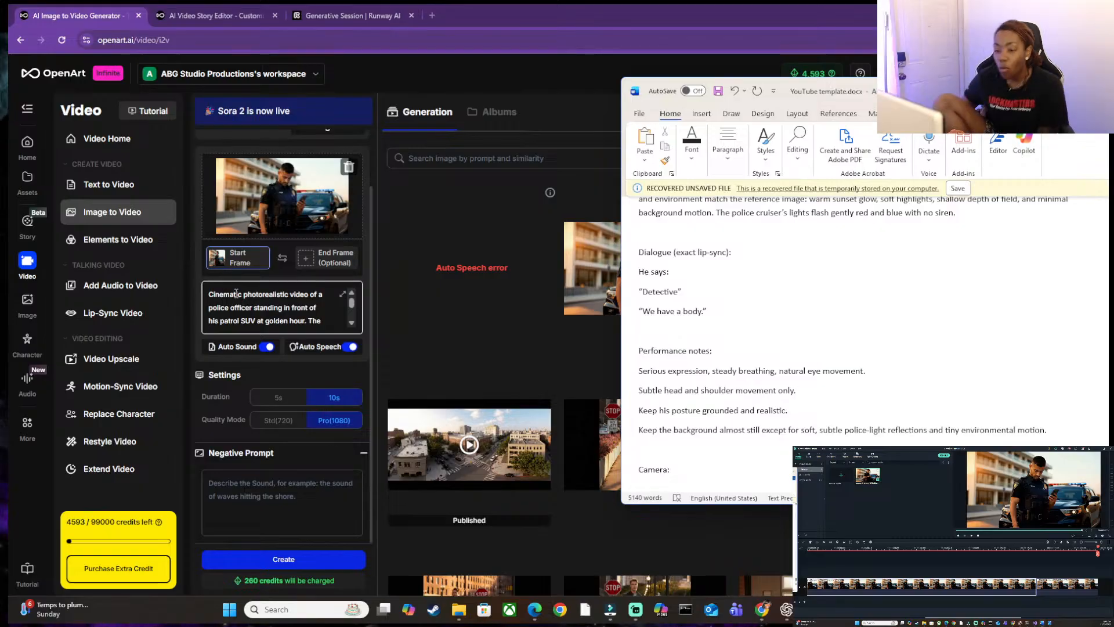
{"action": "left_click", "coordinate": [323, 346]}
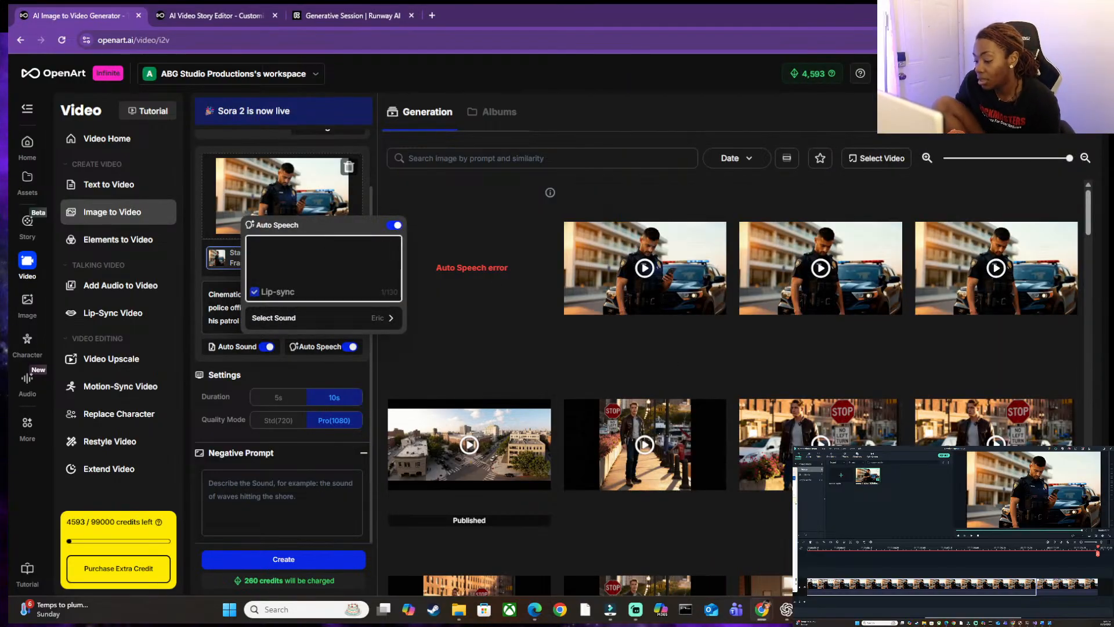
{"action": "left_click", "coordinate": [862, 609]}
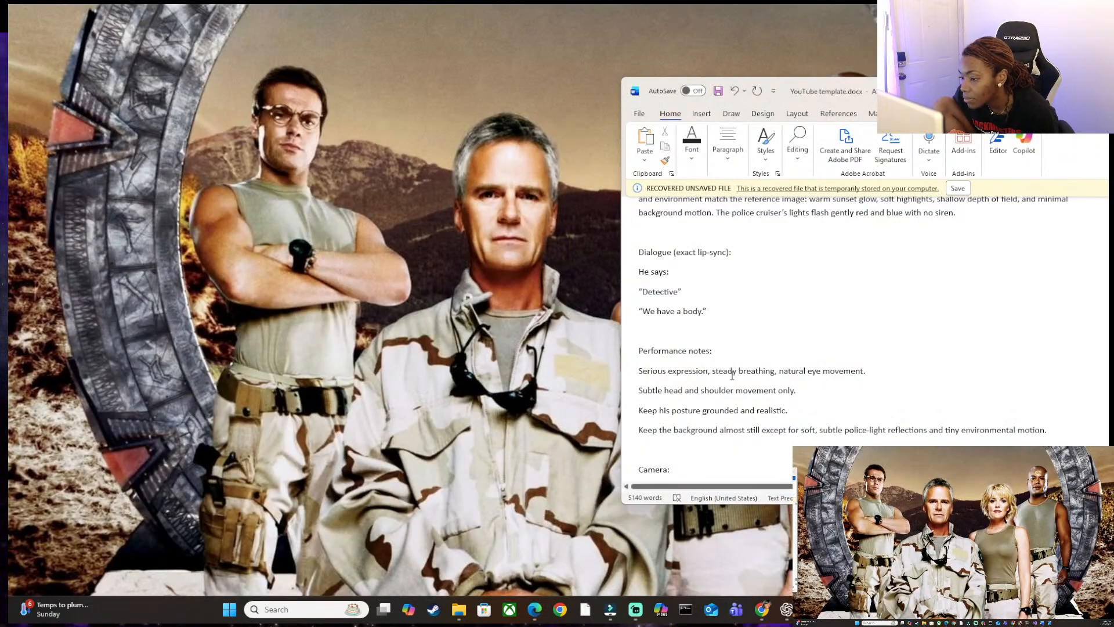
{"action": "left_click", "coordinate": [778, 545]}
{"action": "left_click_drag", "start_coordinate": [640, 292], "coordinate": [709, 313]}
{"action": "key", "text": "ctrl+c"}
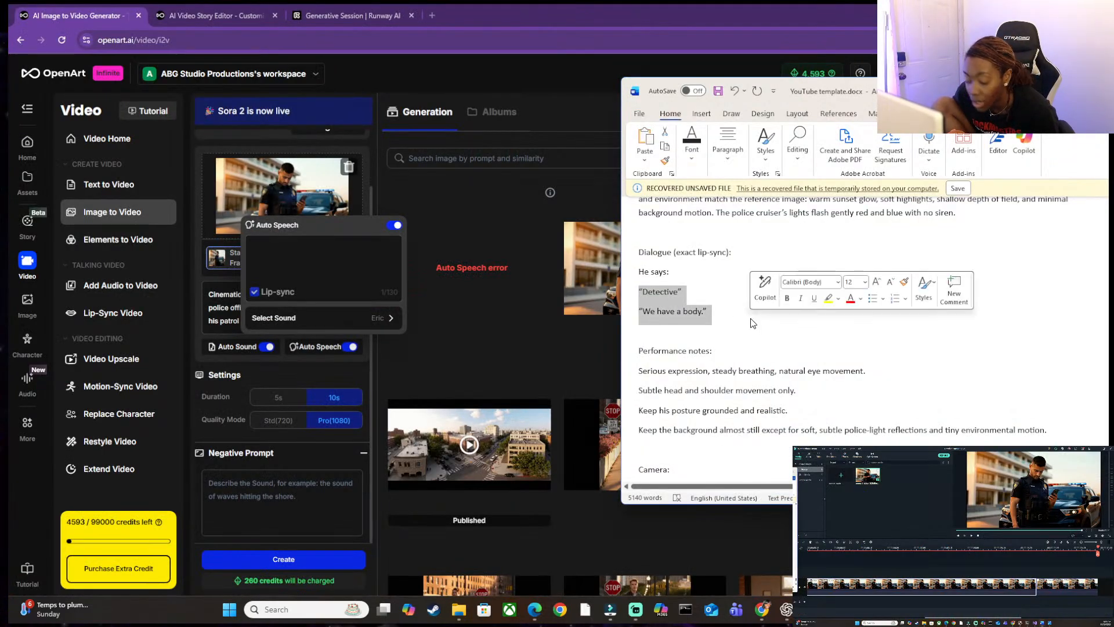
- Paste the dialogue "Detective" and "We have a body." as the Auto Speech text and remove the empty lines around it
{"action": "left_click", "coordinate": [317, 274]}
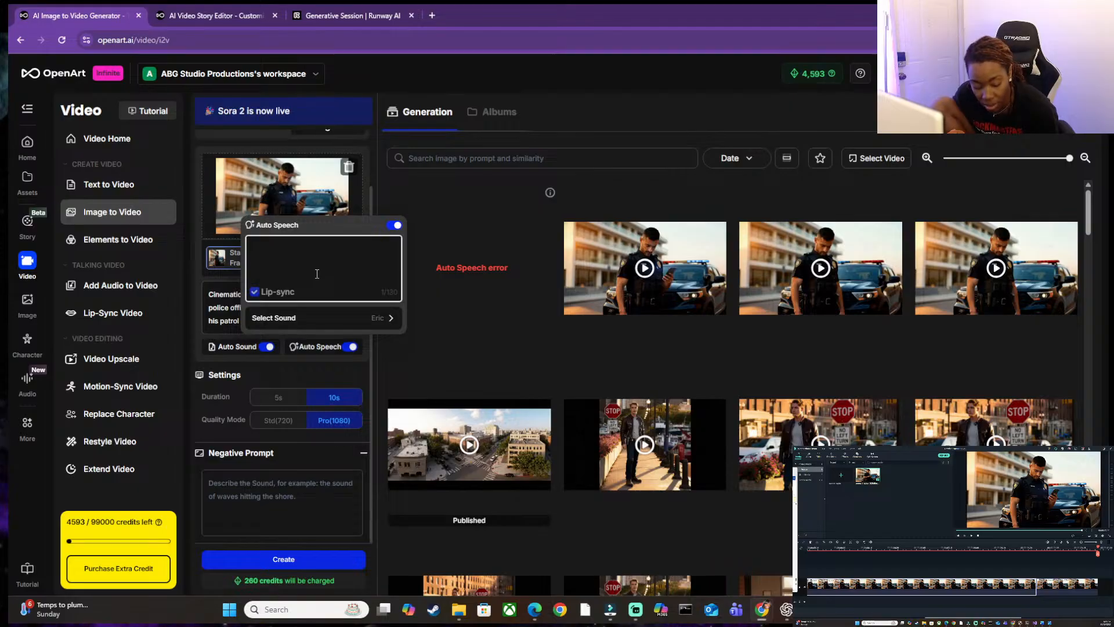
{"action": "key", "text": "ctrl+v"}
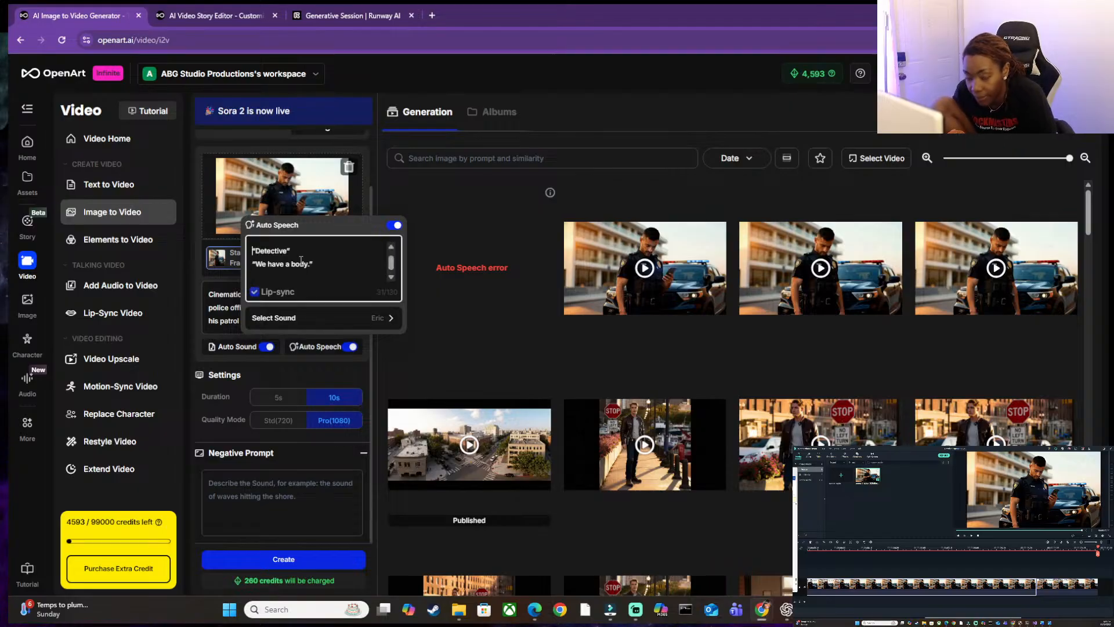
{"action": "key", "text": "Return"}
{"action": "key", "text": "Up"}
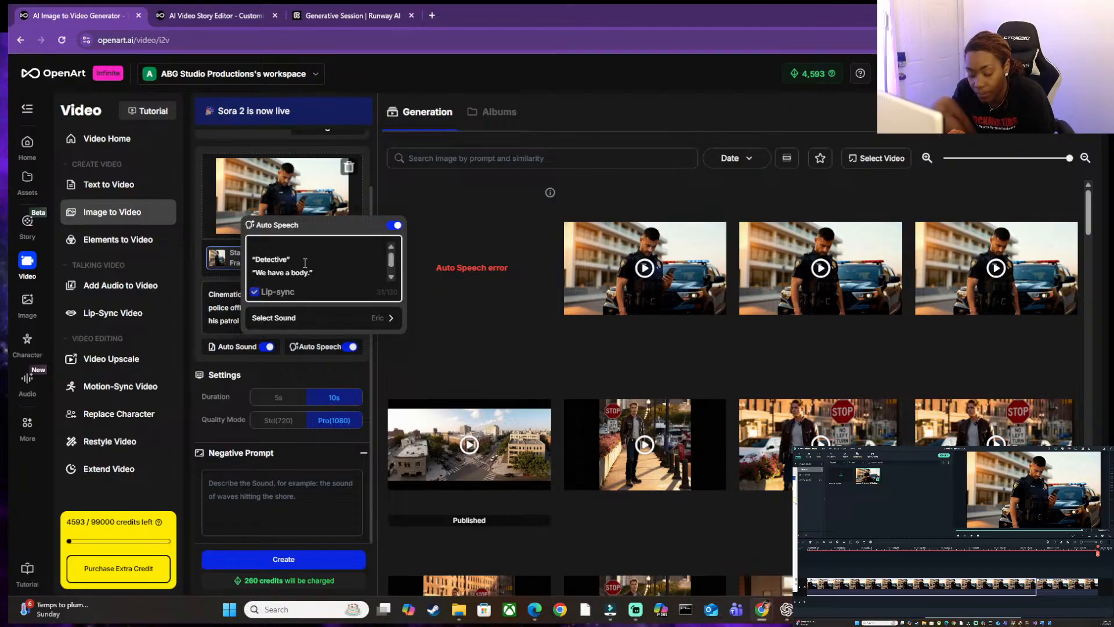
{"action": "key", "text": "Delete"}
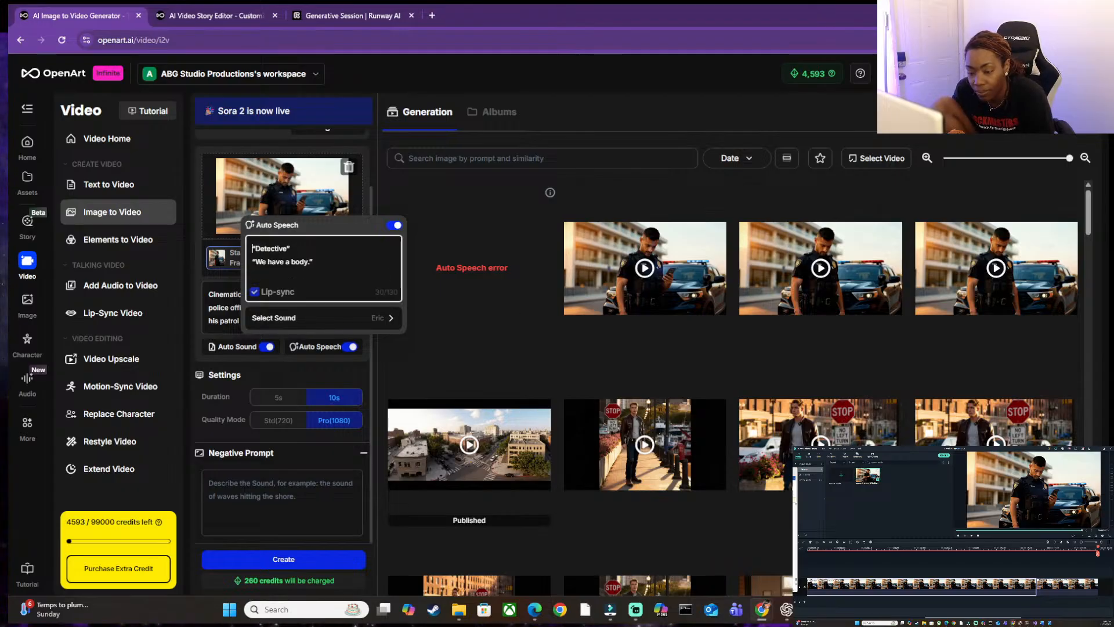
- Switch back to YouTube template.docx and delete "Soft dial tone when he presses speed-dial." under Audio & Atmosphere
{"action": "mouse_move", "coordinate": [777, 616]}
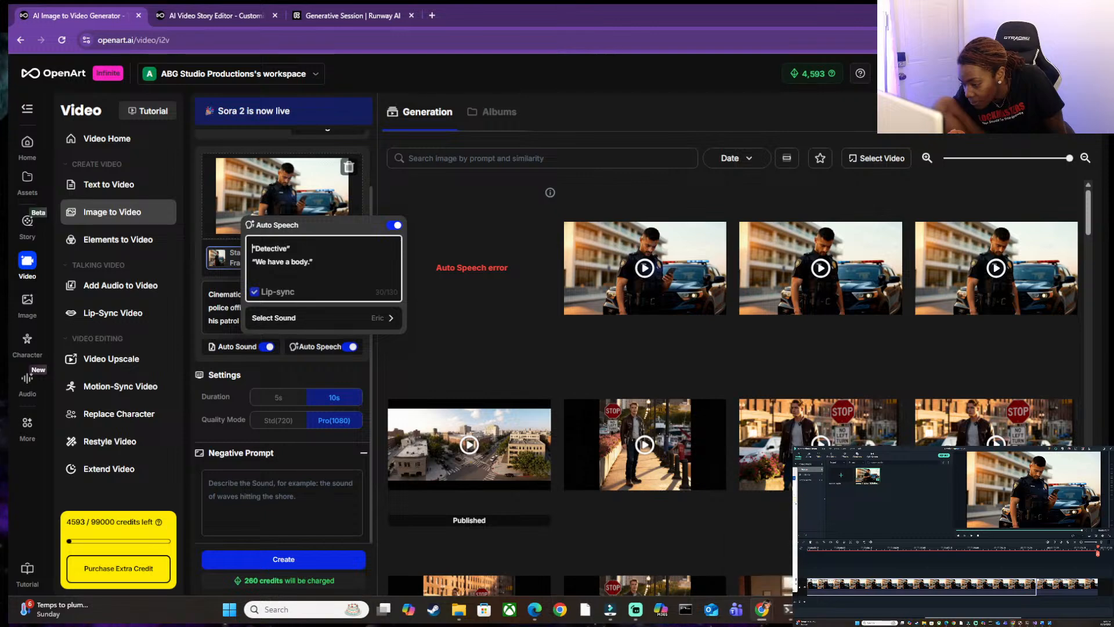
{"action": "left_click", "coordinate": [863, 609]}
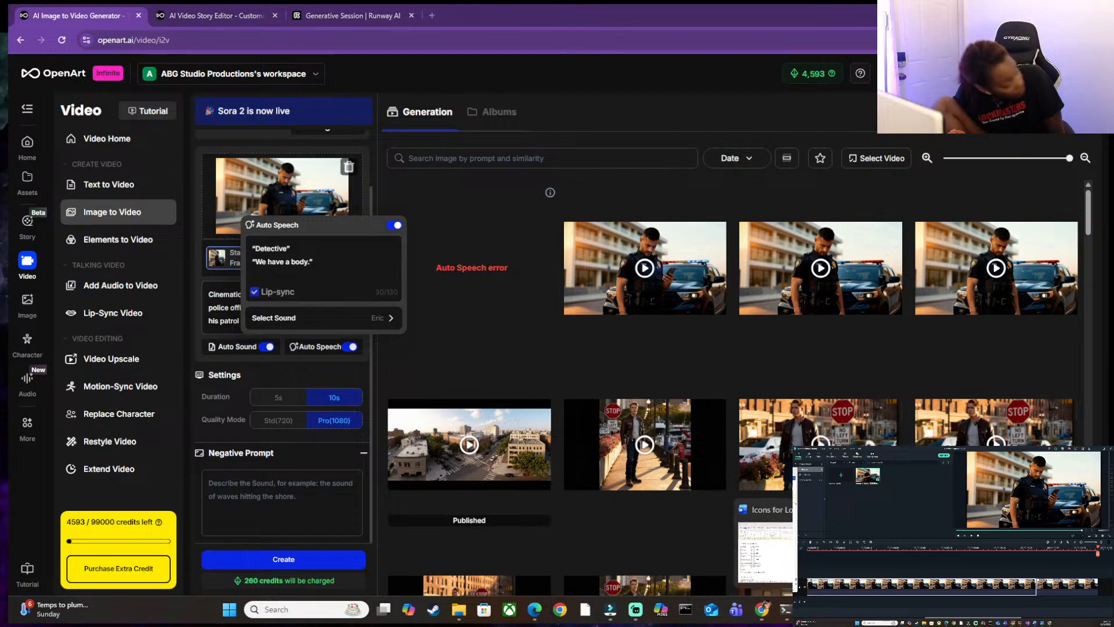
{"action": "mouse_move", "coordinate": [926, 551]}
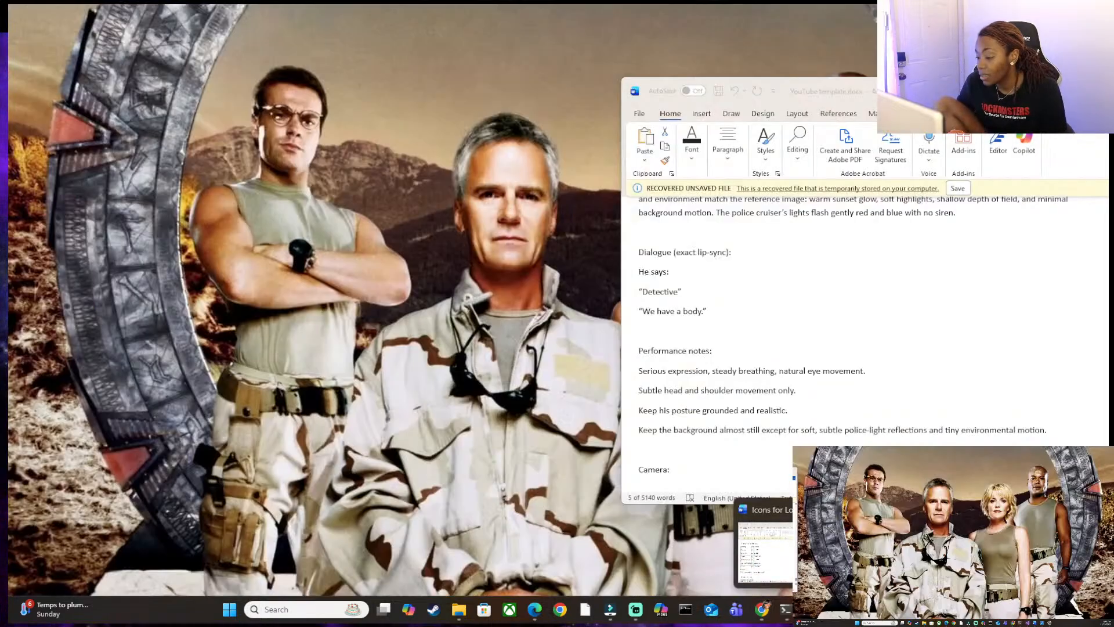
{"action": "left_click", "coordinate": [765, 548]}
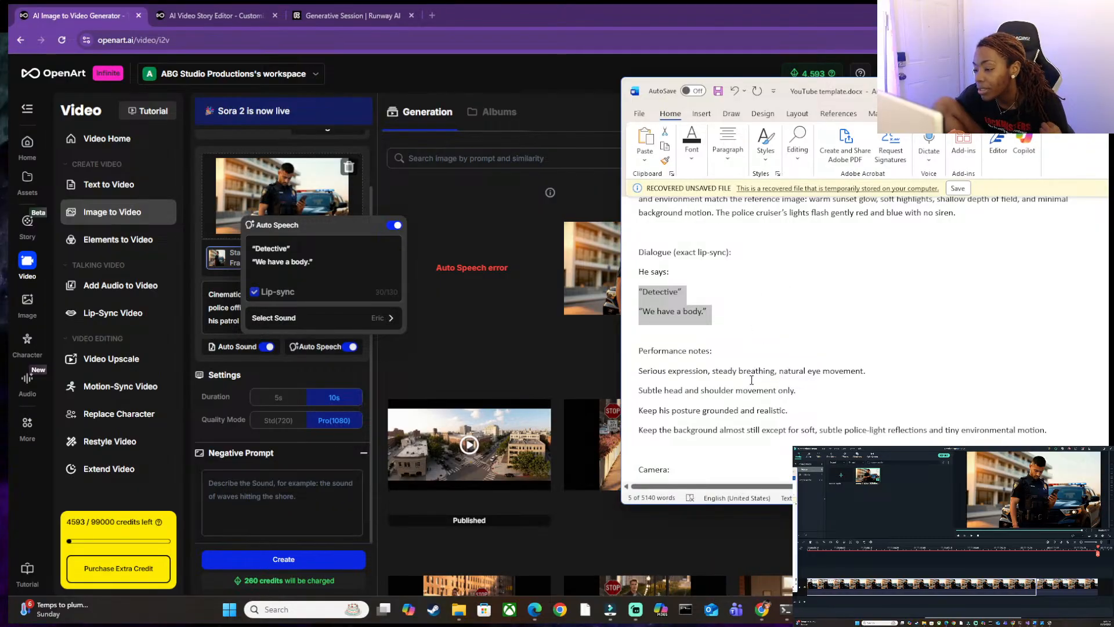
{"action": "scroll", "coordinate": [752, 379], "scroll_direction": "down", "scroll_amount": 5}
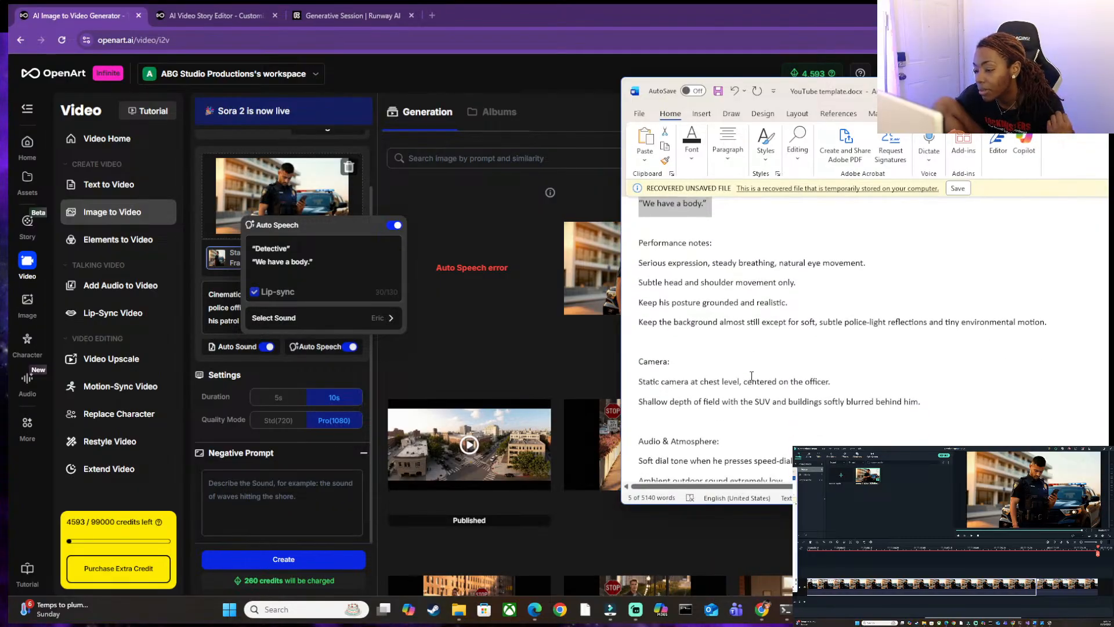
{"action": "scroll", "coordinate": [751, 376], "scroll_direction": "down", "scroll_amount": 1}
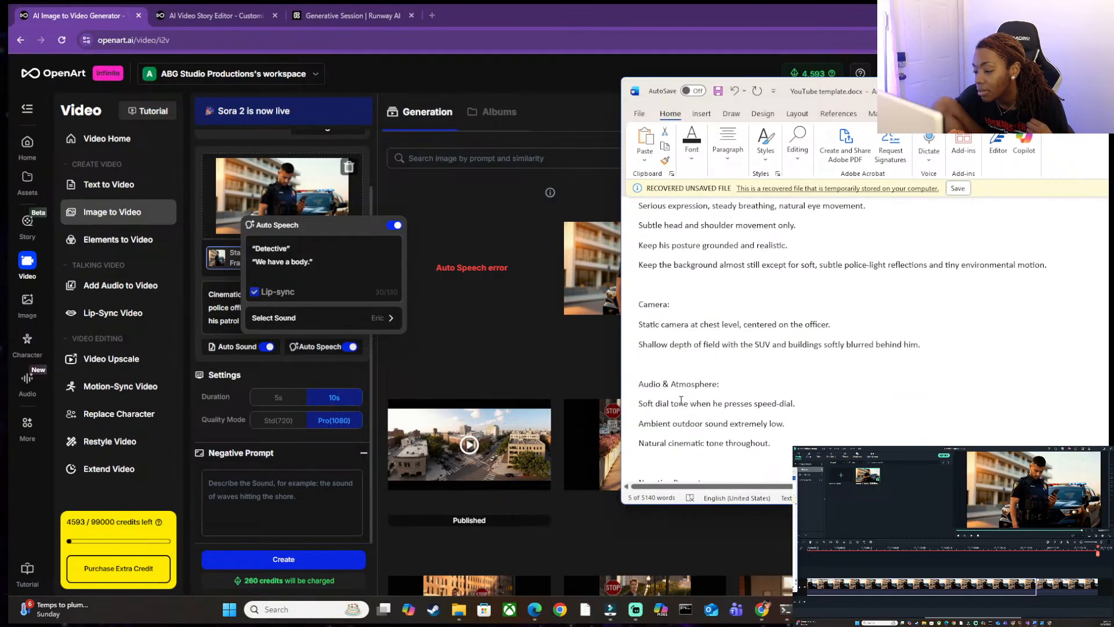
{"action": "left_click", "coordinate": [638, 403]}
{"action": "left_click_drag", "start_coordinate": [638, 403], "coordinate": [805, 403]}
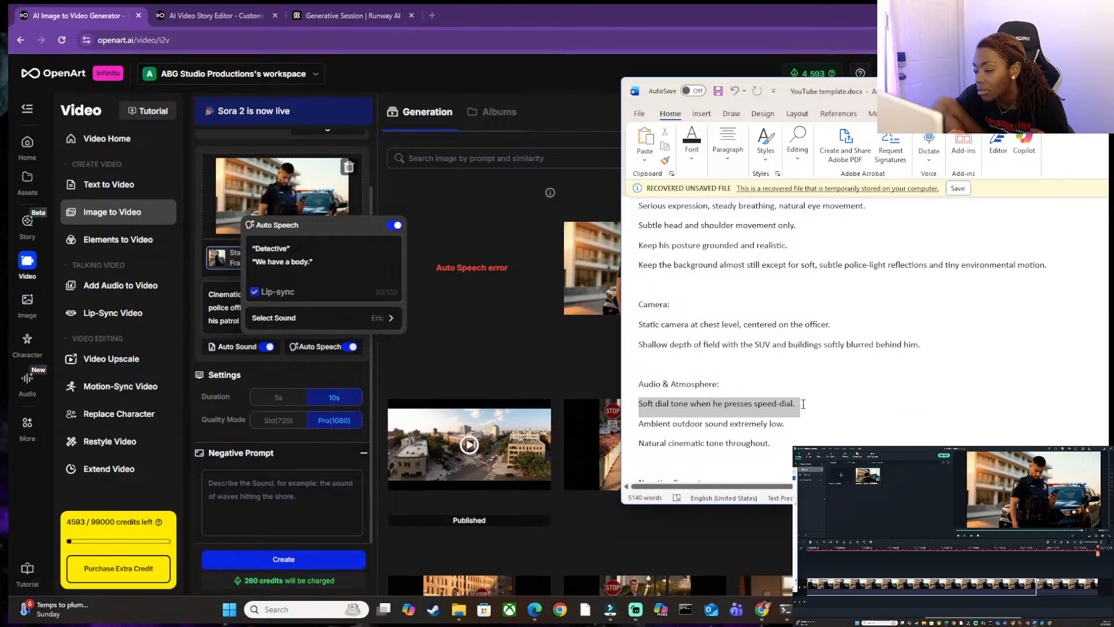
{"action": "key", "text": "BackSpace"}
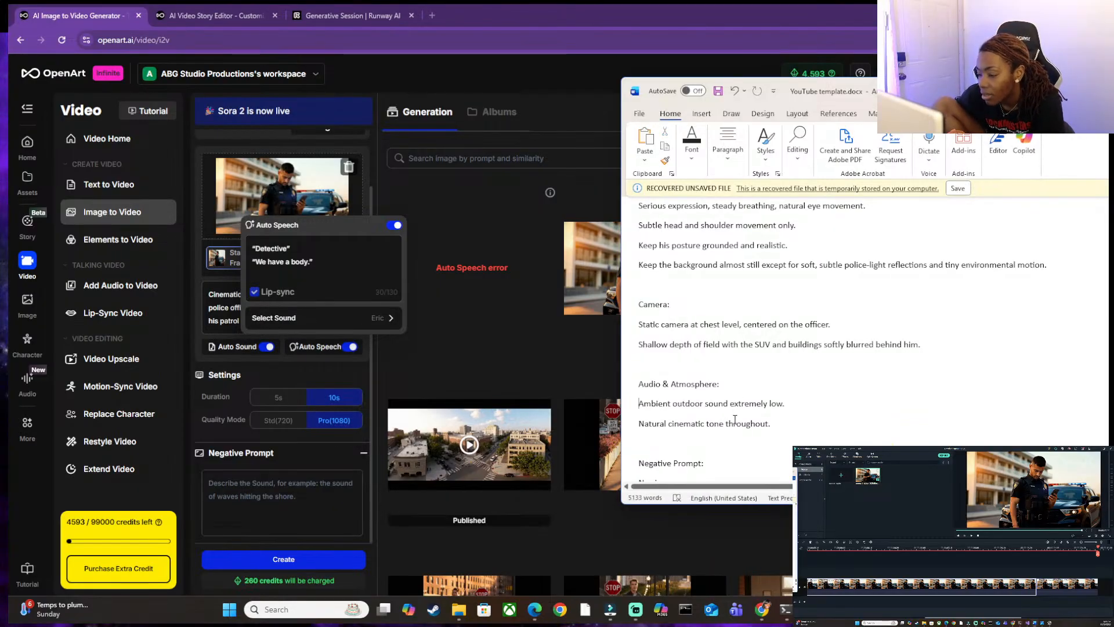
- Copy the whole revised prompt, from "Cinematic photorealistic video of a police officer" through the Negative Prompt lines
{"action": "scroll", "coordinate": [725, 429], "scroll_direction": "down", "scroll_amount": 1}
{"action": "scroll", "coordinate": [687, 428], "scroll_direction": "up", "scroll_amount": 3}
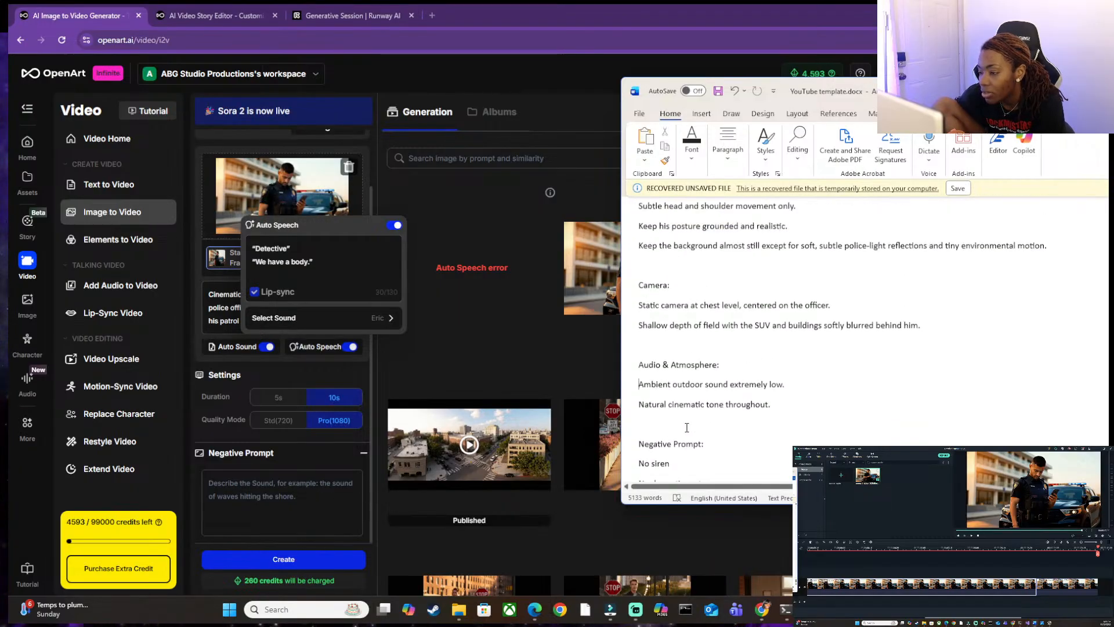
{"action": "scroll", "coordinate": [695, 406], "scroll_direction": "up", "scroll_amount": 1}
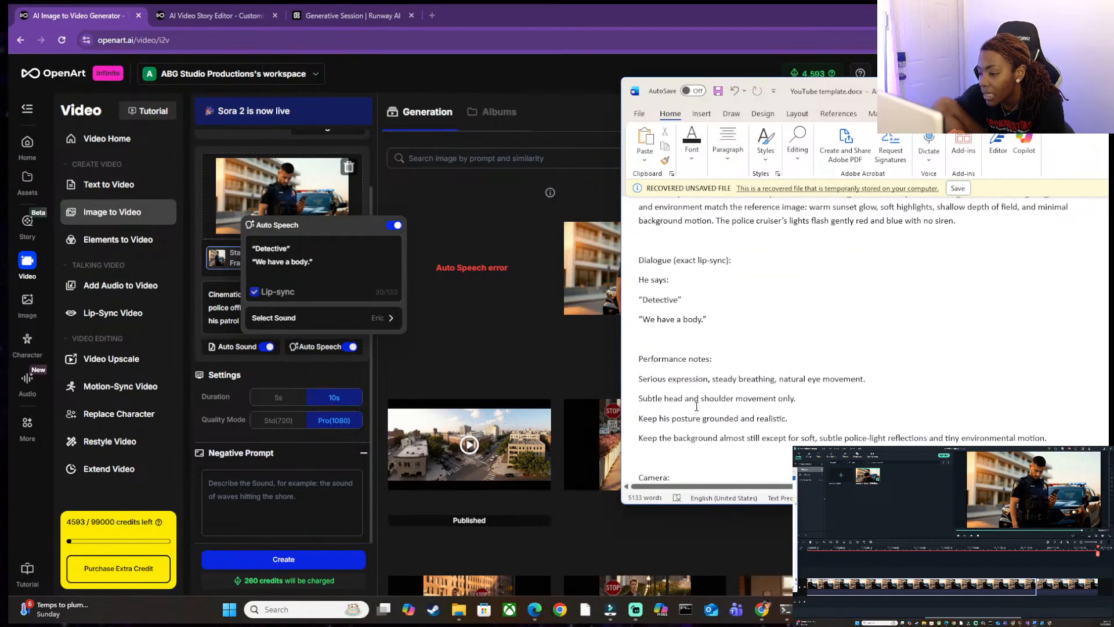
{"action": "scroll", "coordinate": [907, 316], "scroll_direction": "up", "scroll_amount": 2}
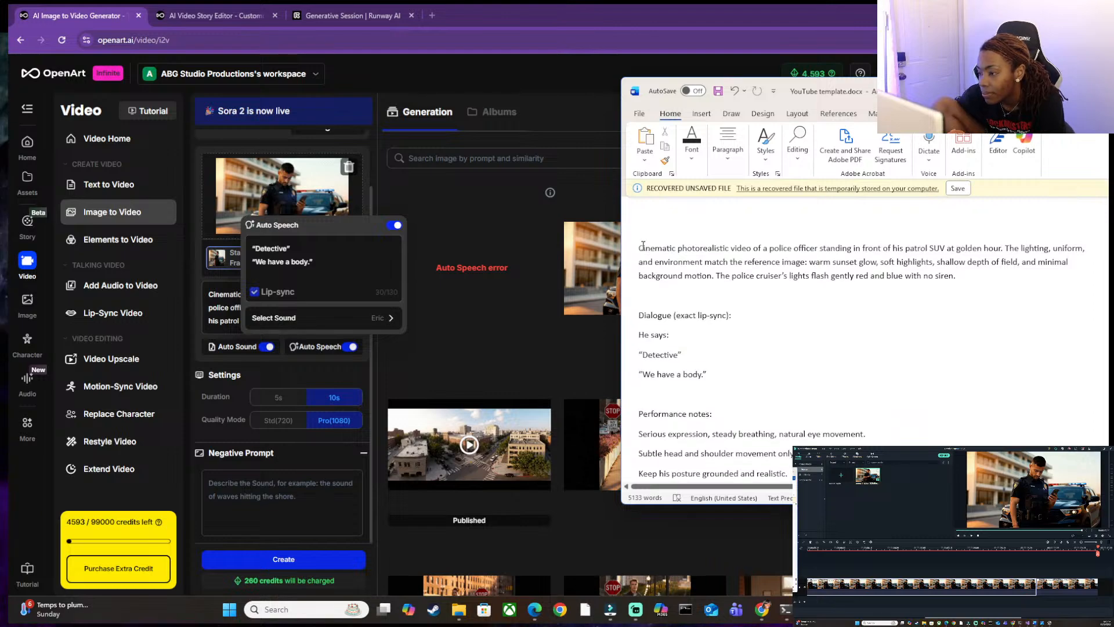
{"action": "scroll", "coordinate": [643, 263], "scroll_direction": "up", "scroll_amount": 1}
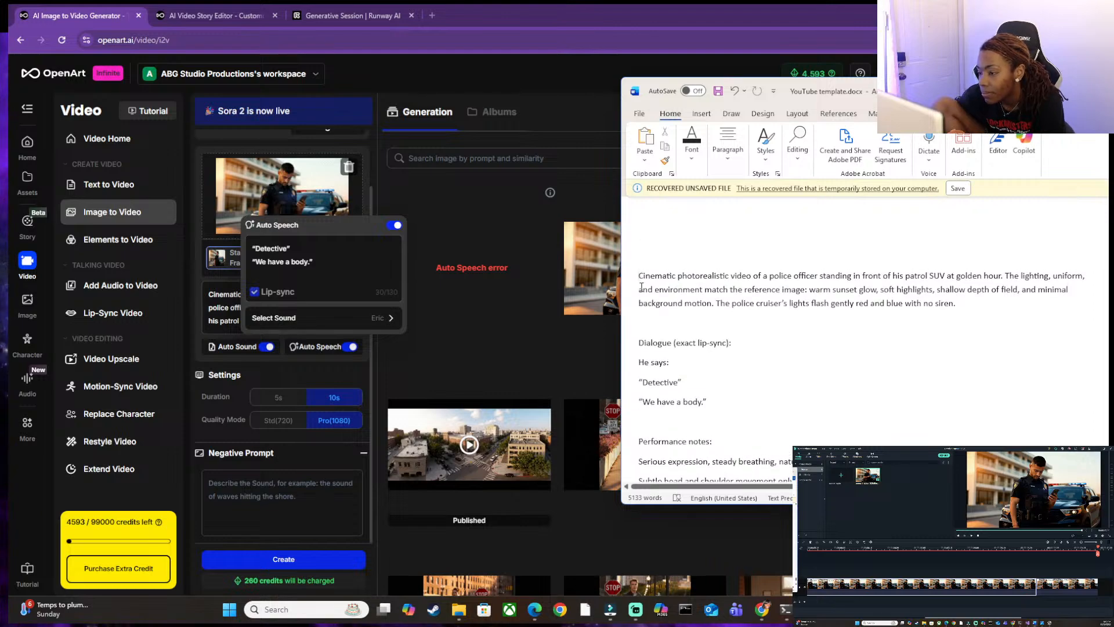
{"action": "left_click_drag", "start_coordinate": [640, 275], "coordinate": [653, 349]}
{"action": "left_click", "coordinate": [725, 328]}
{"action": "scroll", "coordinate": [786, 386], "scroll_direction": "down", "scroll_amount": 3}
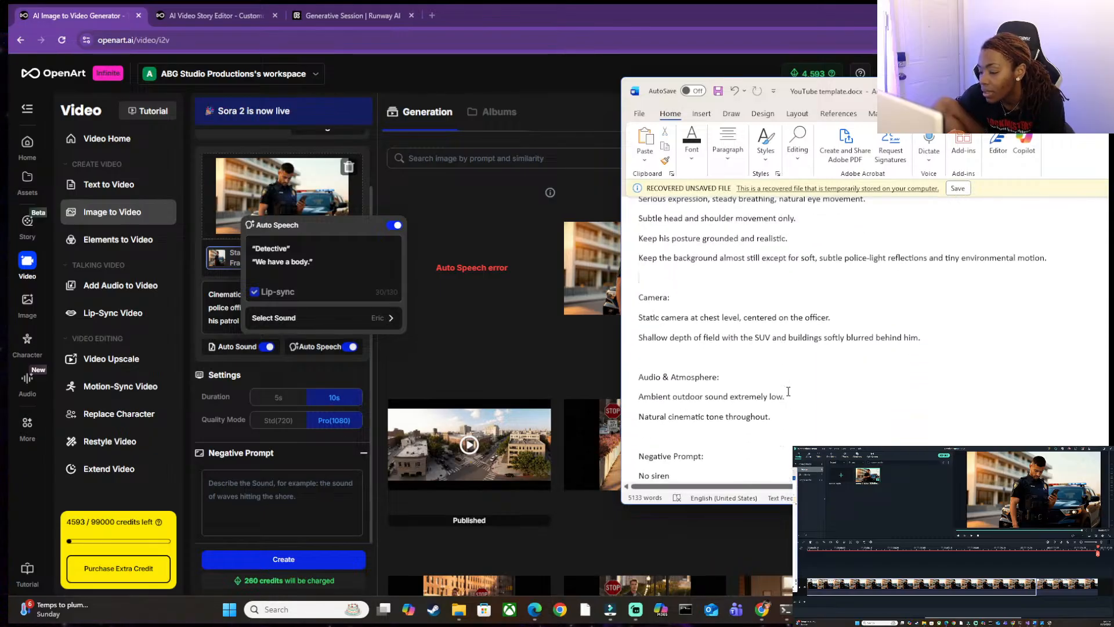
{"action": "left_click_drag", "start_coordinate": [748, 398], "coordinate": [622, 253]}
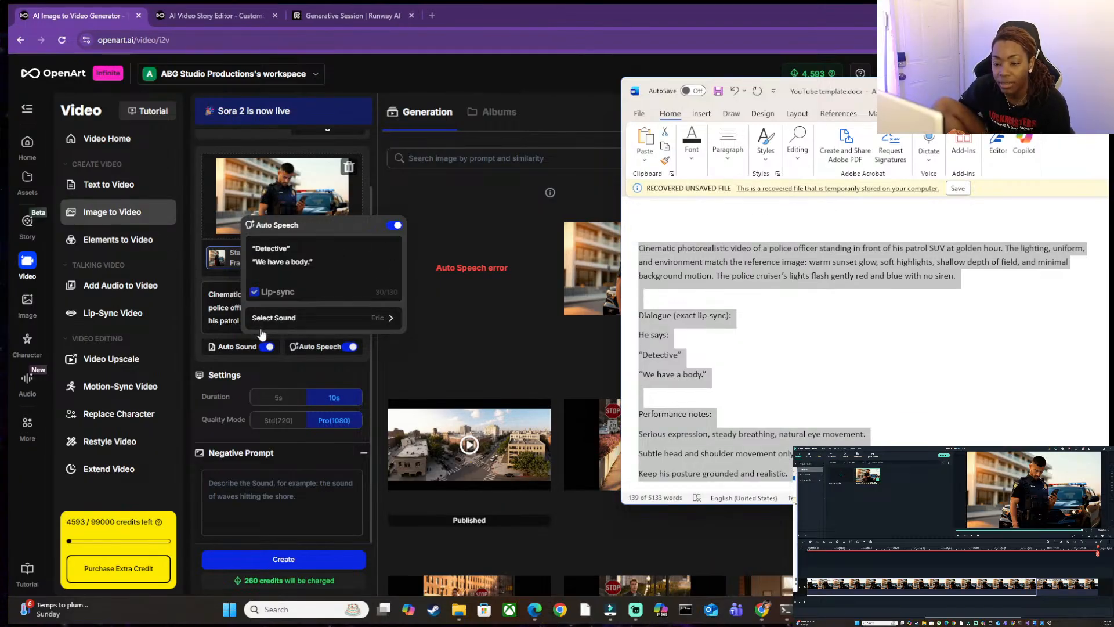
- Replace the existing OpenArt video prompt with the revised text copied from the Word document
{"action": "left_click", "coordinate": [216, 310]}
{"action": "key", "text": "ctrl+a"}
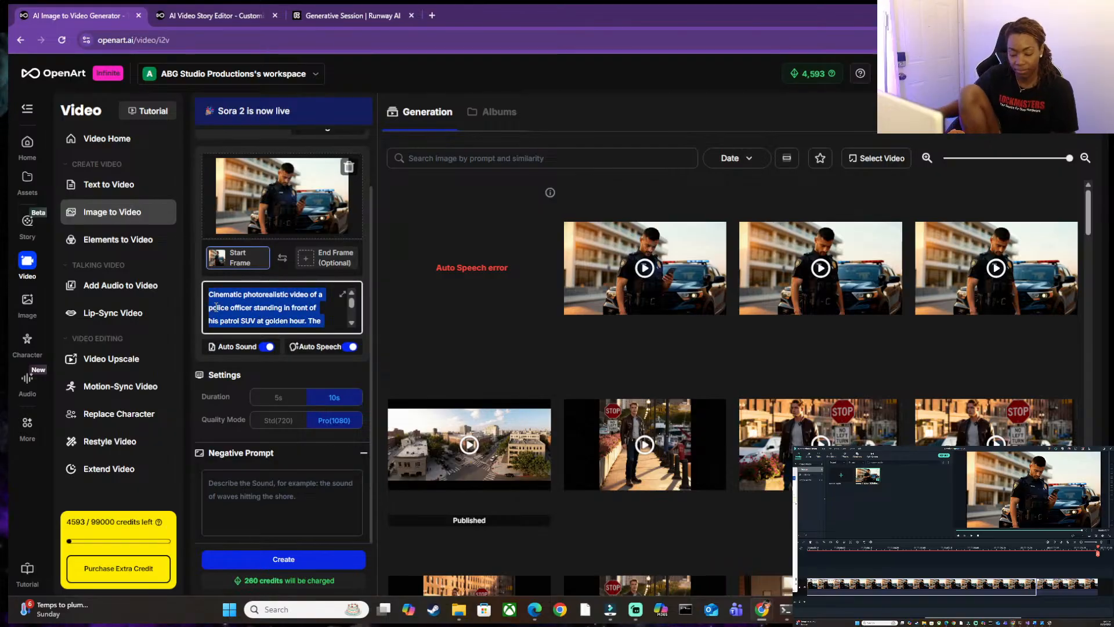
{"action": "key", "text": "BackSpace"}
{"action": "key", "text": "ctrl+v"}
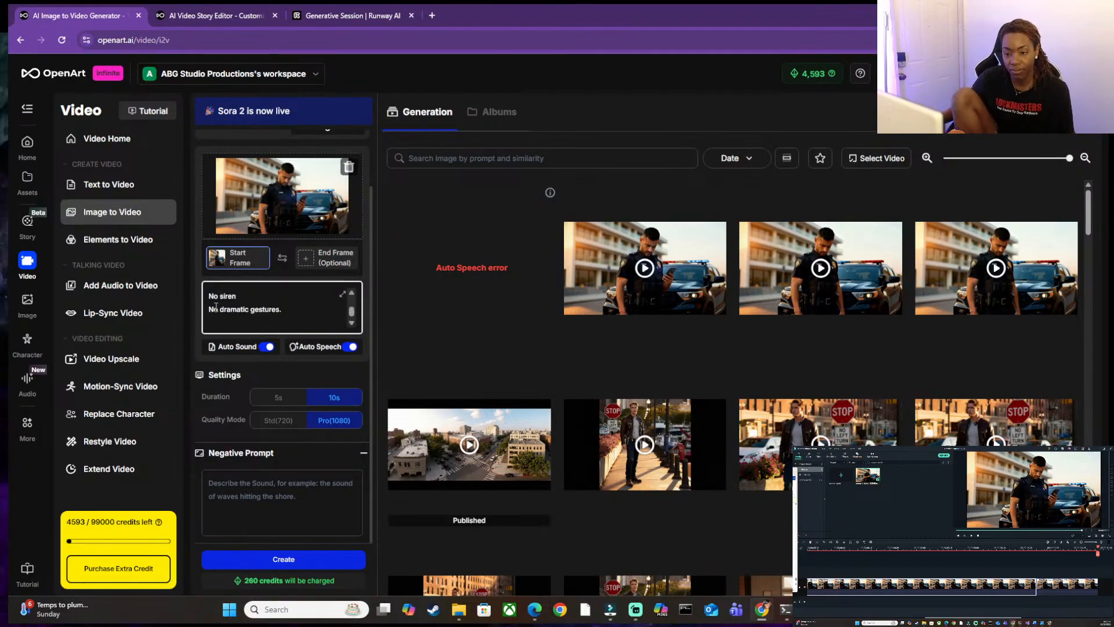
- Move "No siren" and "No dramatic gestures" from the end of the video prompt into the Negative Prompt field, removing the heading and empty line
{"action": "scroll", "coordinate": [215, 307], "scroll_direction": "up", "scroll_amount": 1}
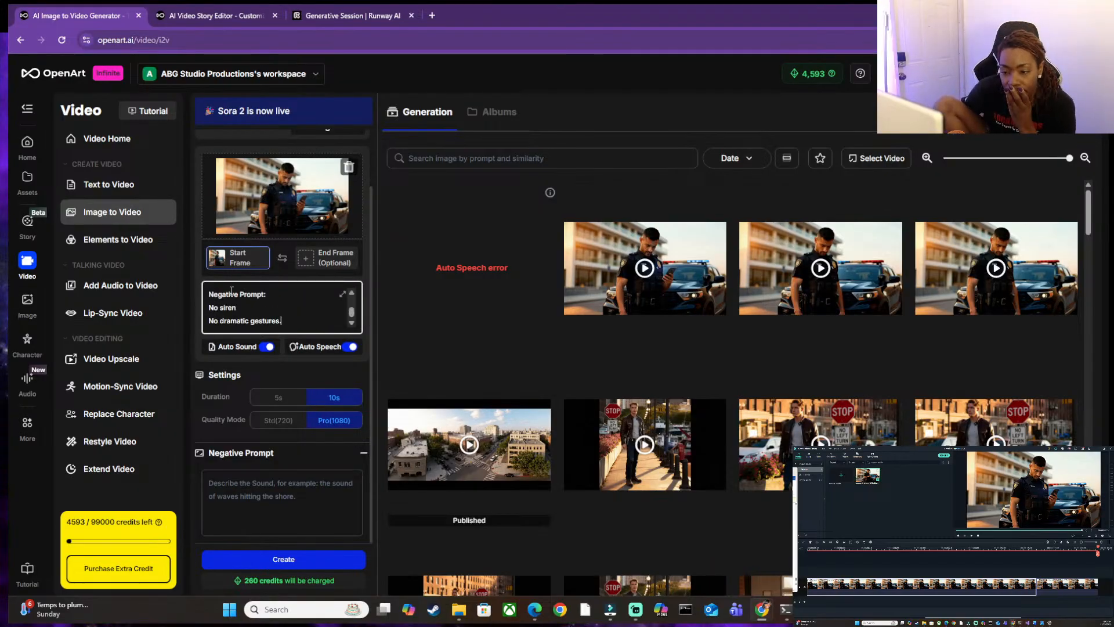
{"action": "left_click_drag", "start_coordinate": [209, 298], "coordinate": [323, 337]}
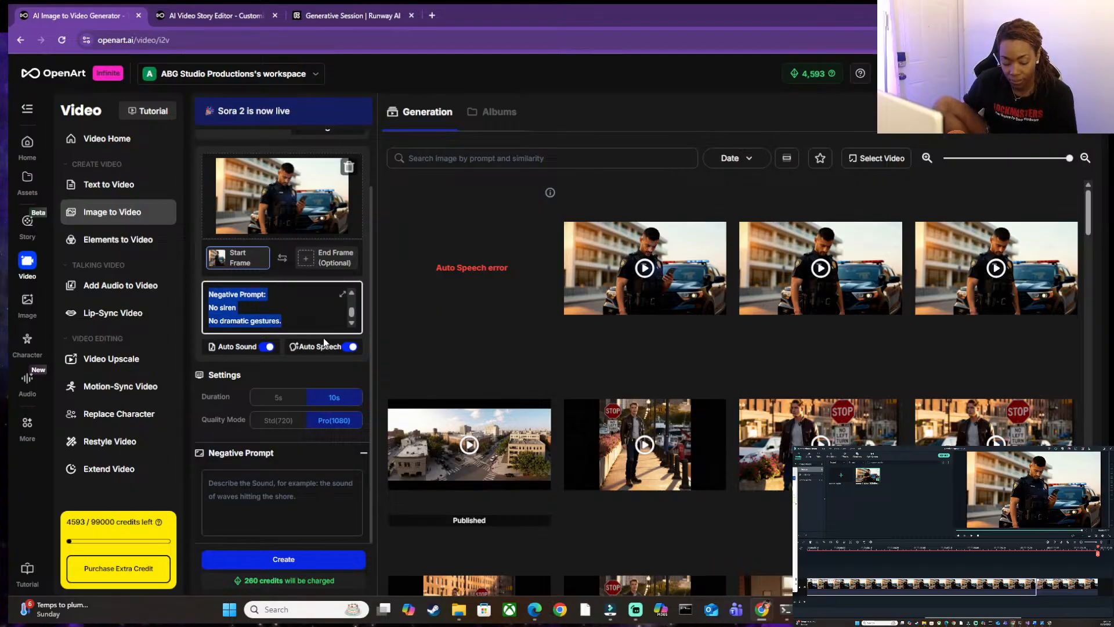
{"action": "key", "text": "ctrl+x"}
{"action": "left_click", "coordinate": [272, 506]}
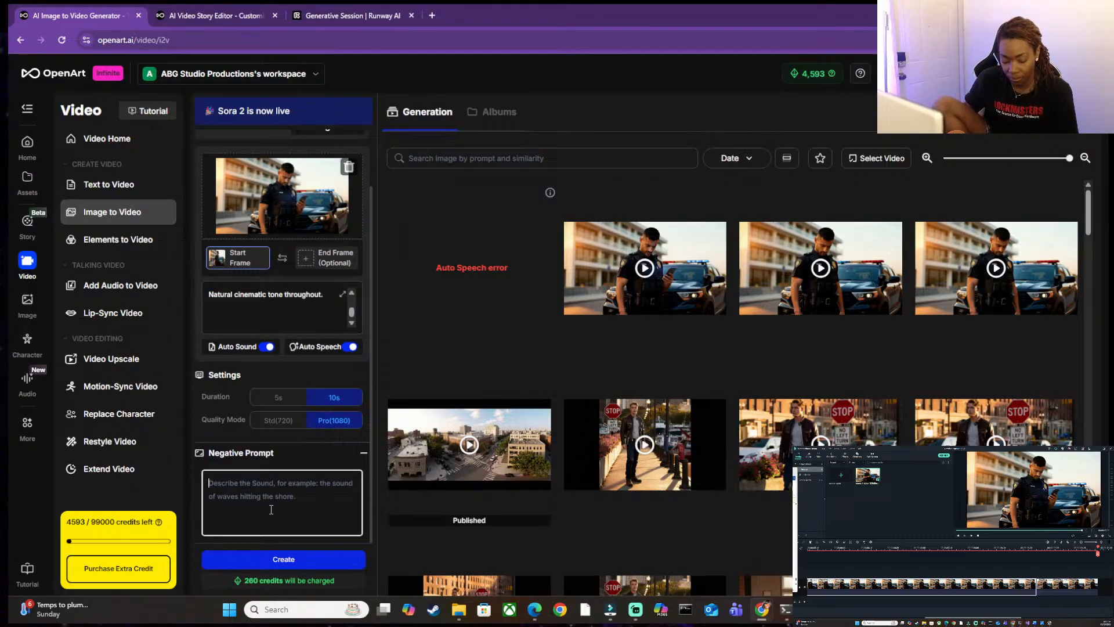
{"action": "key", "text": "ctrl+v"}
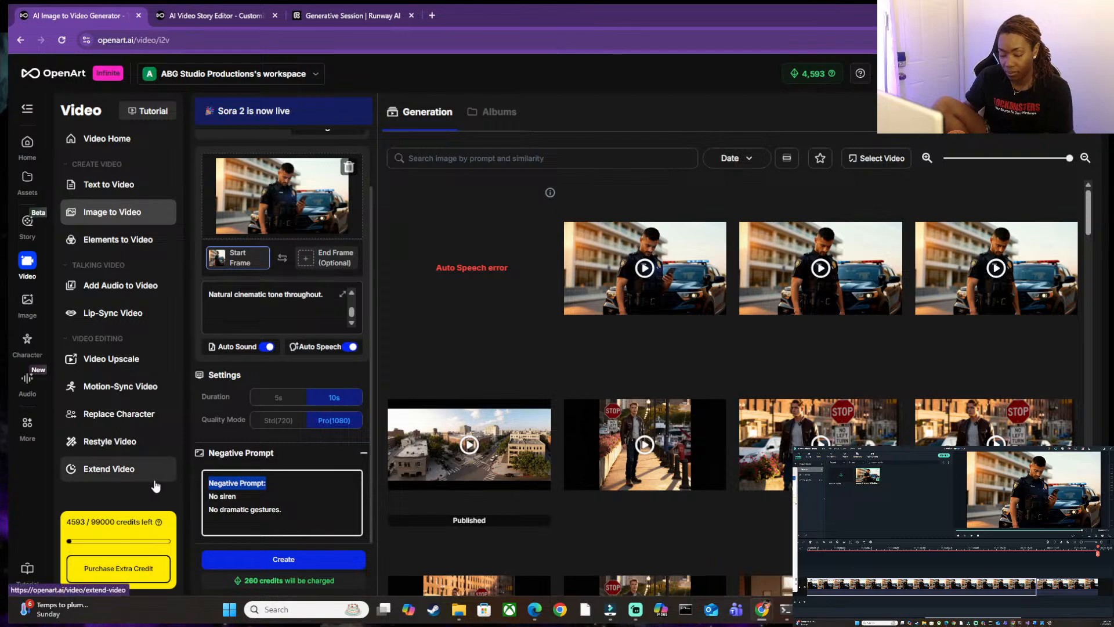
{"action": "key", "text": "BackSpace"}
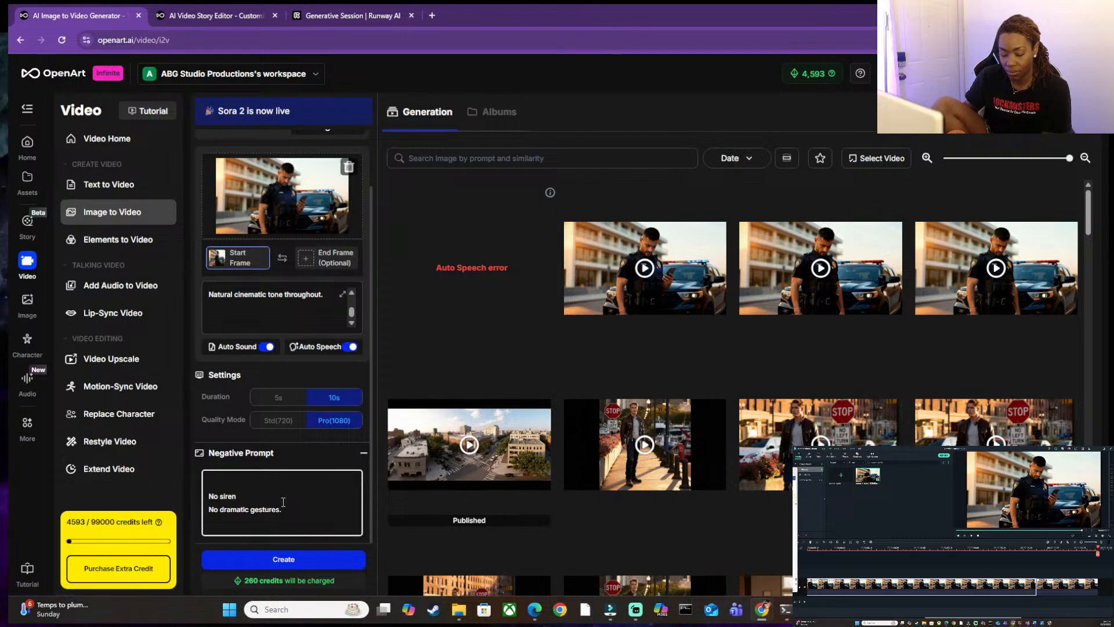
{"action": "key", "text": "BackSpace"}
{"action": "scroll", "coordinate": [288, 494], "scroll_direction": "up", "scroll_amount": 2}
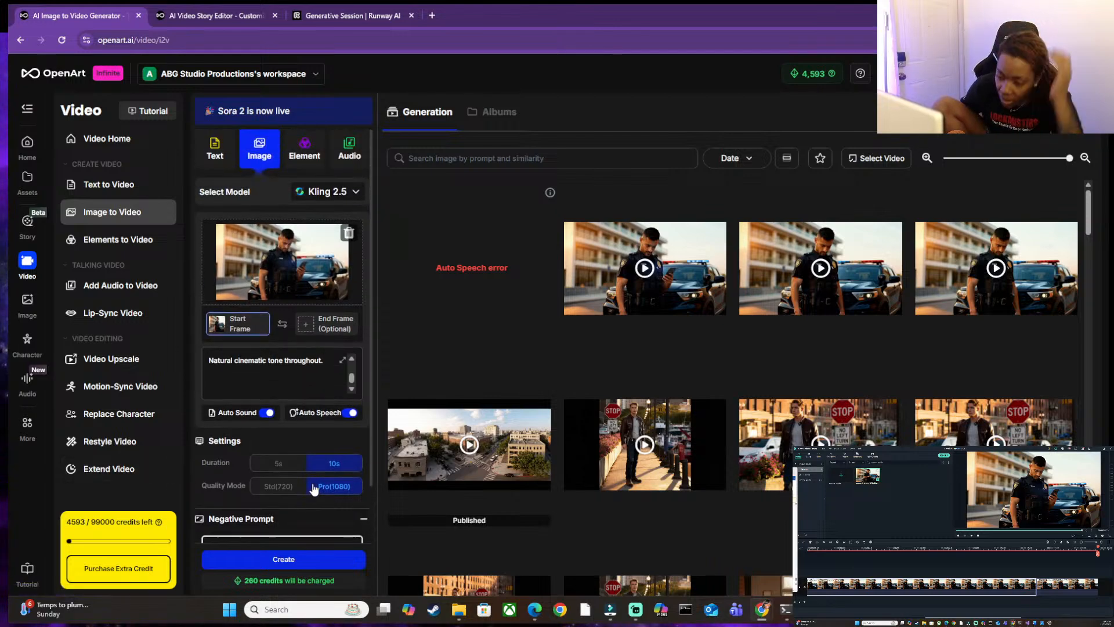
- Review the video prompt's action, performance notes, camera and audio sections before generating
{"action": "left_click", "coordinate": [295, 380]}
{"action": "key", "text": "ctrl+v"}
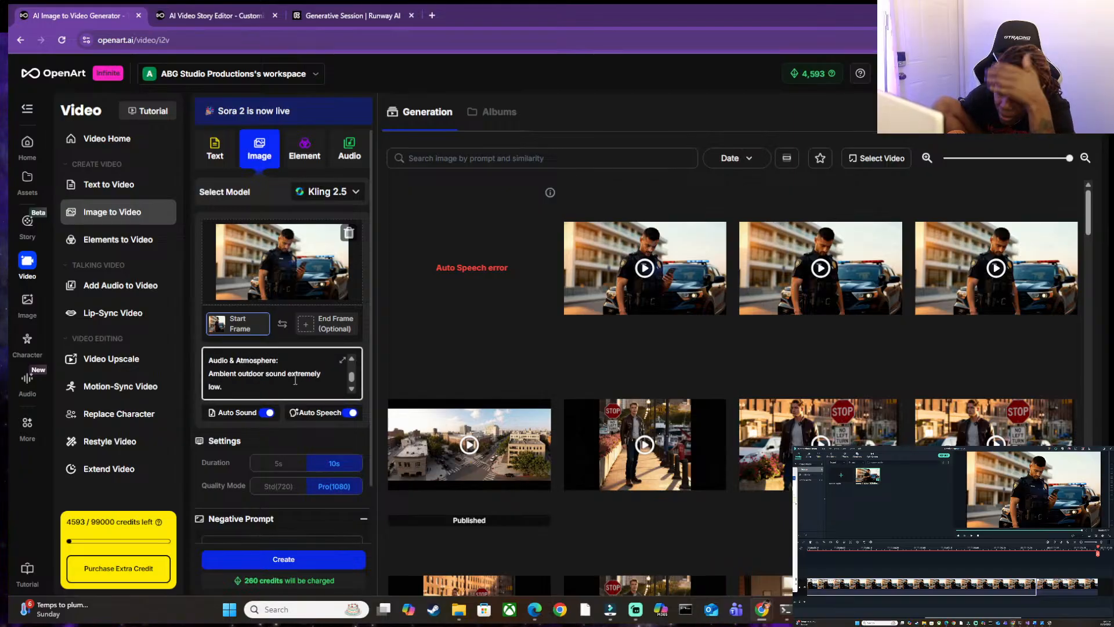
{"action": "scroll", "coordinate": [295, 380], "scroll_direction": "up", "scroll_amount": 3}
{"action": "scroll", "coordinate": [295, 379], "scroll_direction": "up", "scroll_amount": 5}
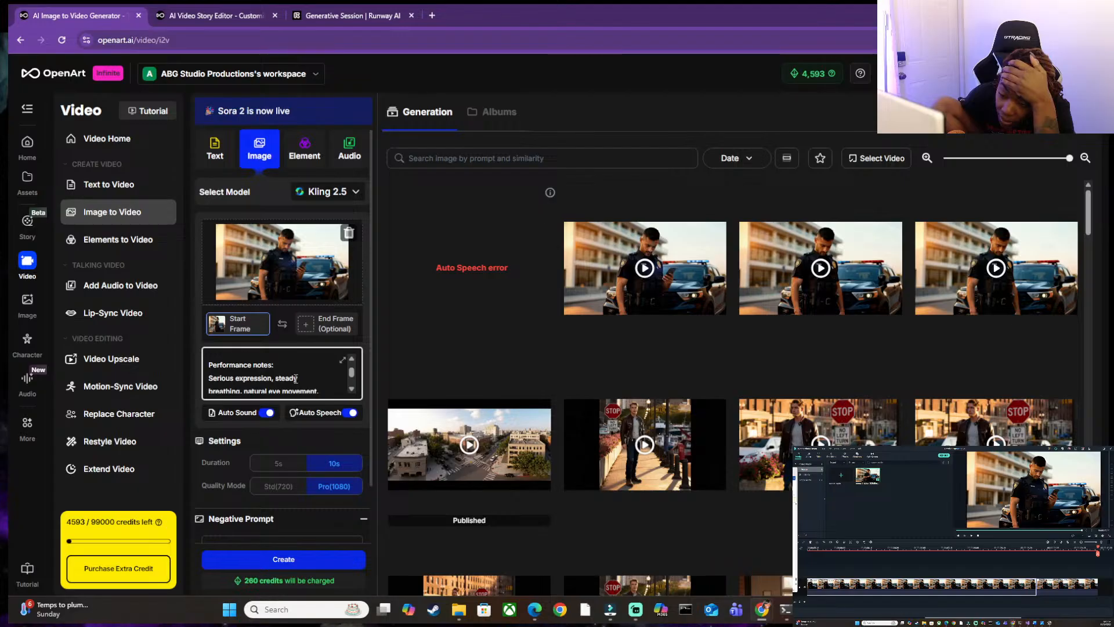
{"action": "scroll", "coordinate": [296, 379], "scroll_direction": "down", "scroll_amount": 4}
{"action": "scroll", "coordinate": [295, 378], "scroll_direction": "up", "scroll_amount": 3}
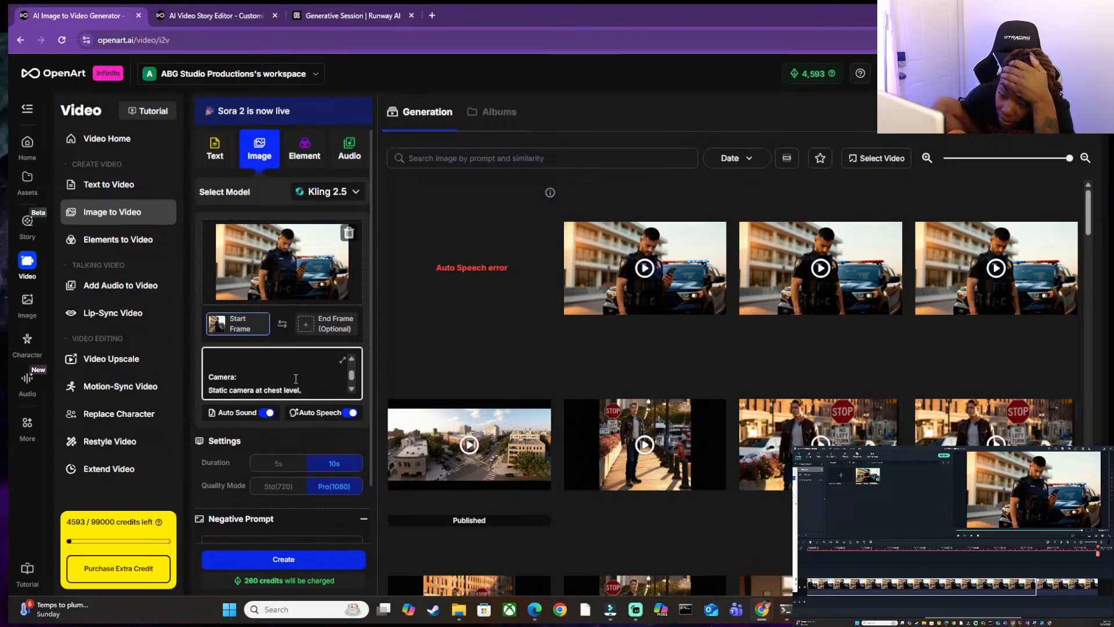
{"action": "scroll", "coordinate": [296, 379], "scroll_direction": "down", "scroll_amount": 4}
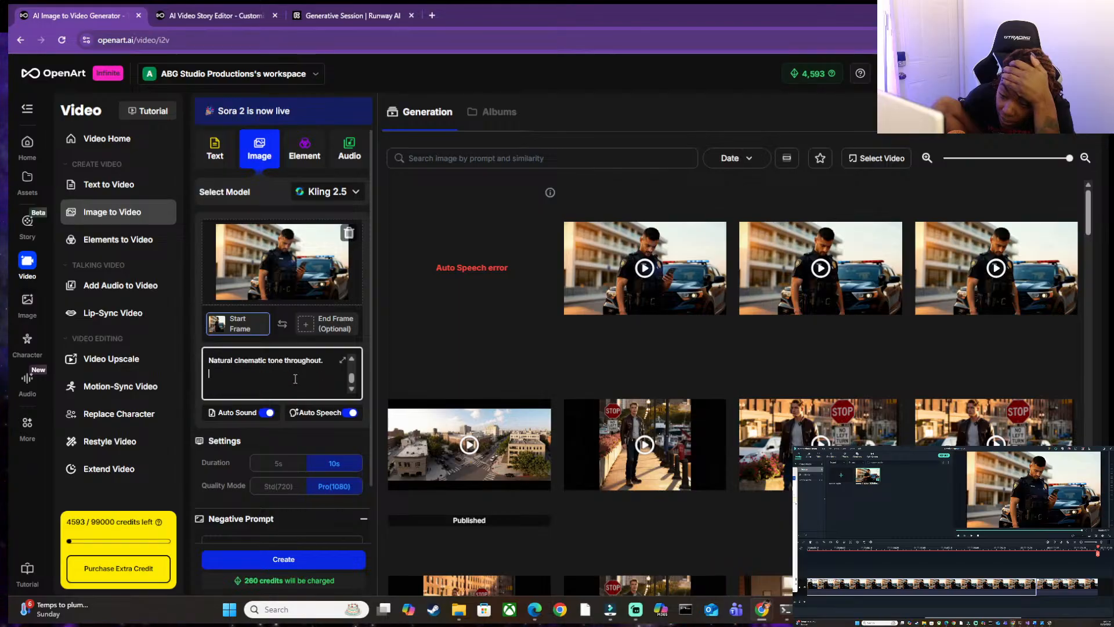
{"action": "scroll", "coordinate": [296, 378], "scroll_direction": "up", "scroll_amount": 5}
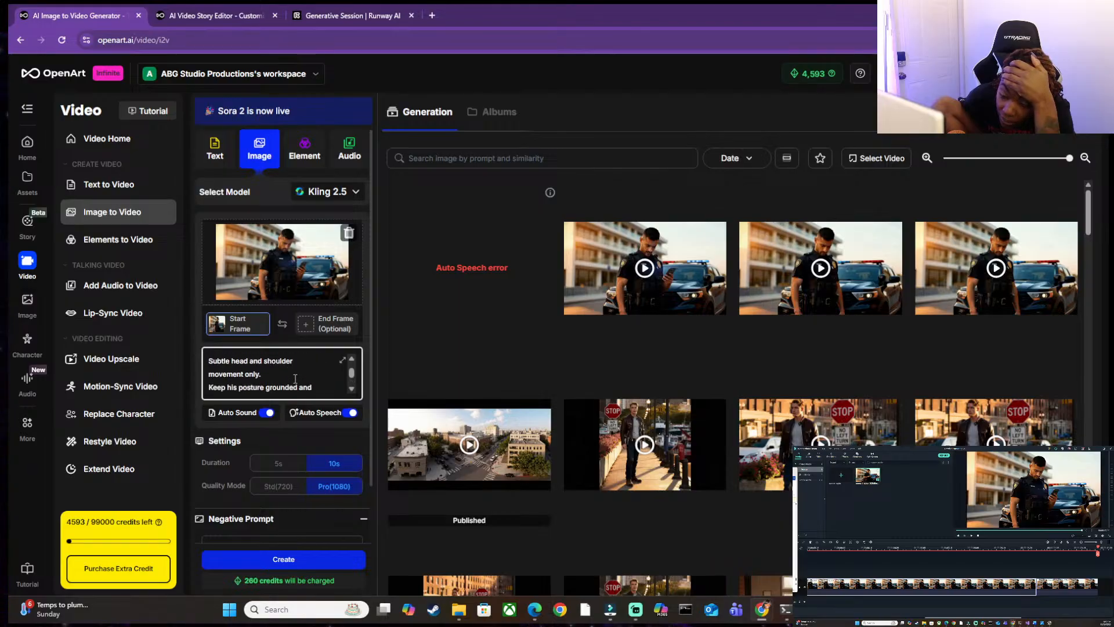
{"action": "scroll", "coordinate": [295, 379], "scroll_direction": "up", "scroll_amount": 5}
{"action": "left_click_drag", "start_coordinate": [270, 374], "coordinate": [222, 377]}
{"action": "left_click", "coordinate": [245, 376]}
{"action": "scroll", "coordinate": [242, 374], "scroll_direction": "down", "scroll_amount": 1}
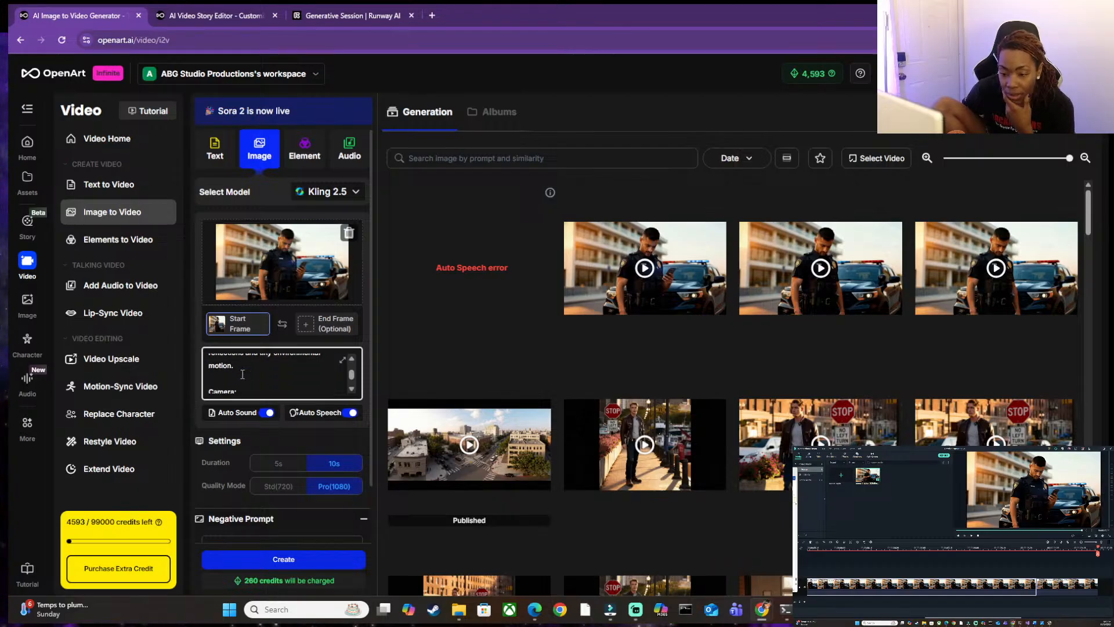
{"action": "scroll", "coordinate": [243, 374], "scroll_direction": "down", "scroll_amount": 2}
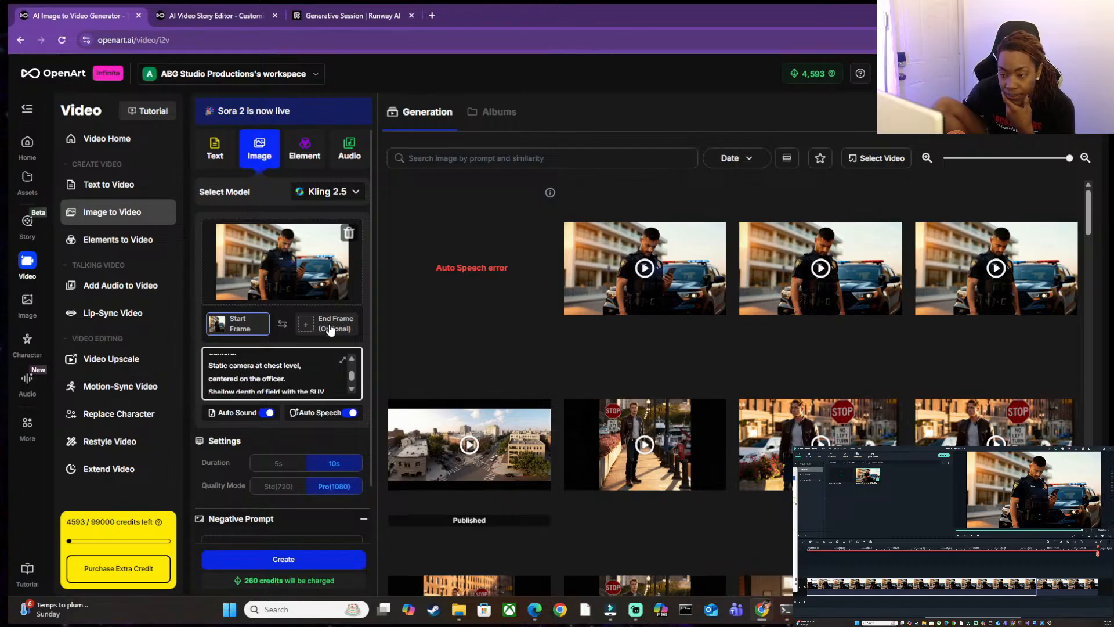
- Generate the 10-second Pro(1080) police officer video with Auto Sound and Auto Speech enabled
{"action": "scroll", "coordinate": [319, 333], "scroll_direction": "down", "scroll_amount": 1}
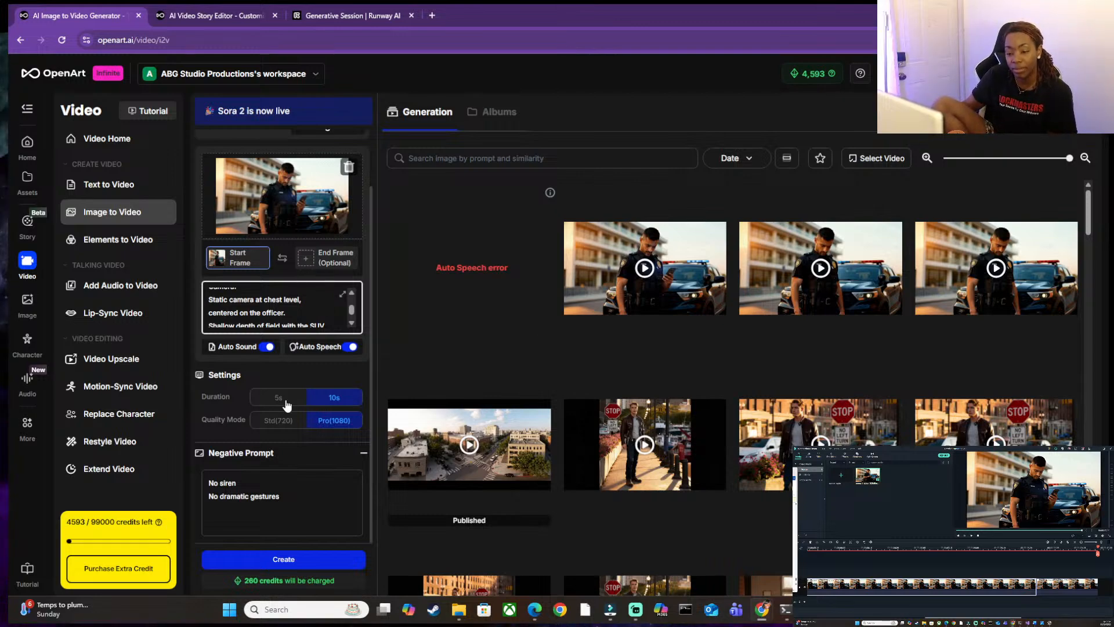
{"action": "left_click", "coordinate": [302, 558]}
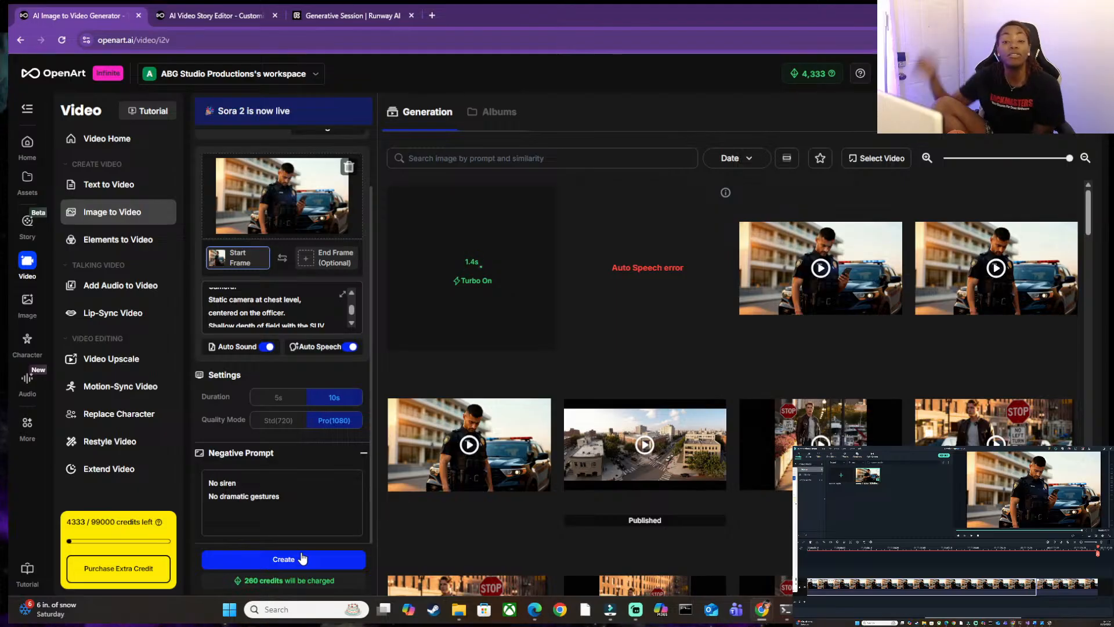
- Look through all the storyboard shots of the "morning" story, then return to the Image to Video generator
{"action": "left_click", "coordinate": [215, 16]}
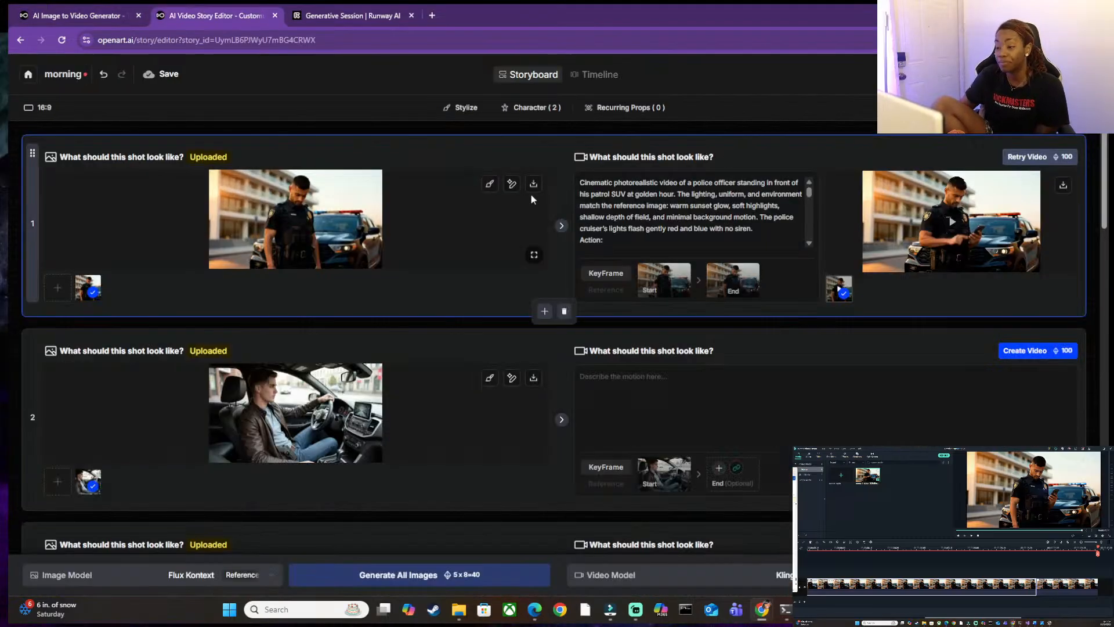
{"action": "scroll", "coordinate": [478, 246], "scroll_direction": "down", "scroll_amount": 6}
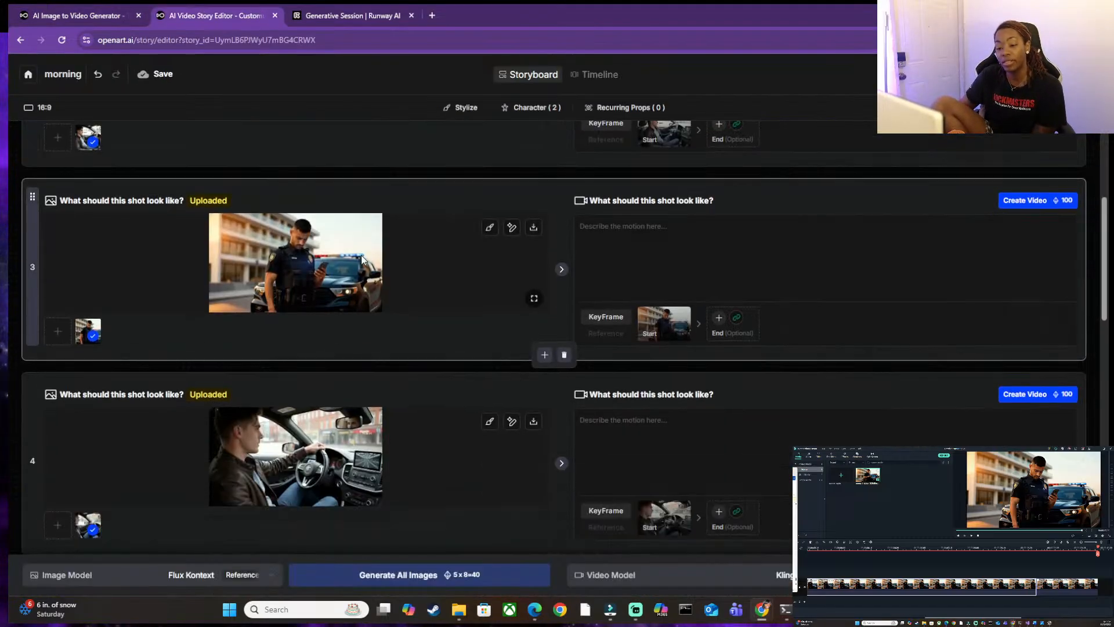
{"action": "scroll", "coordinate": [362, 260], "scroll_direction": "down", "scroll_amount": 6}
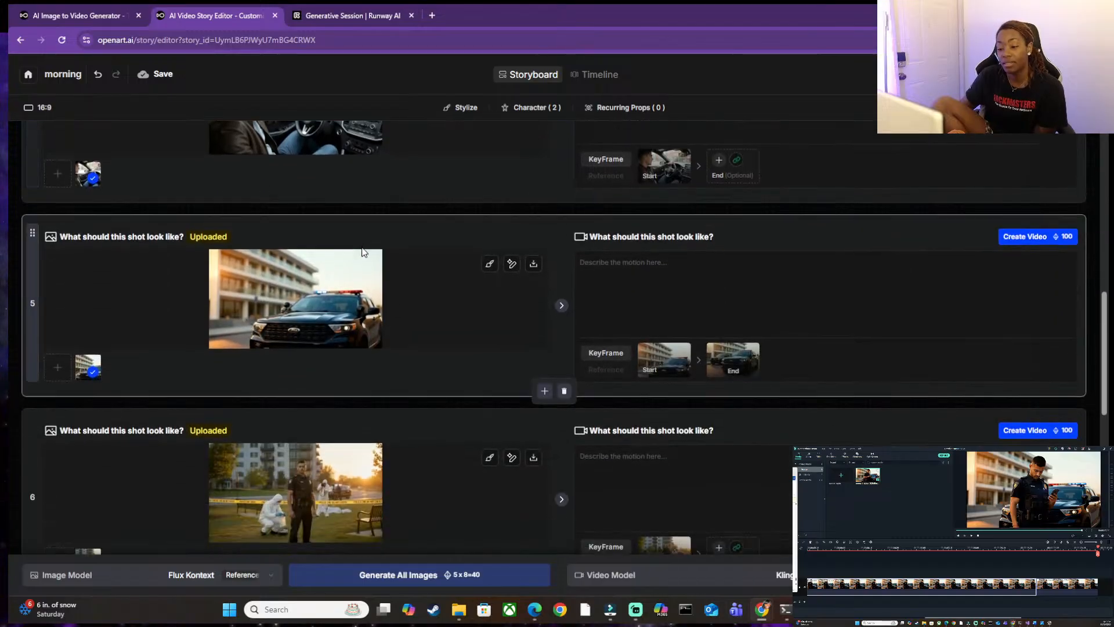
{"action": "scroll", "coordinate": [362, 252], "scroll_direction": "down", "scroll_amount": 8}
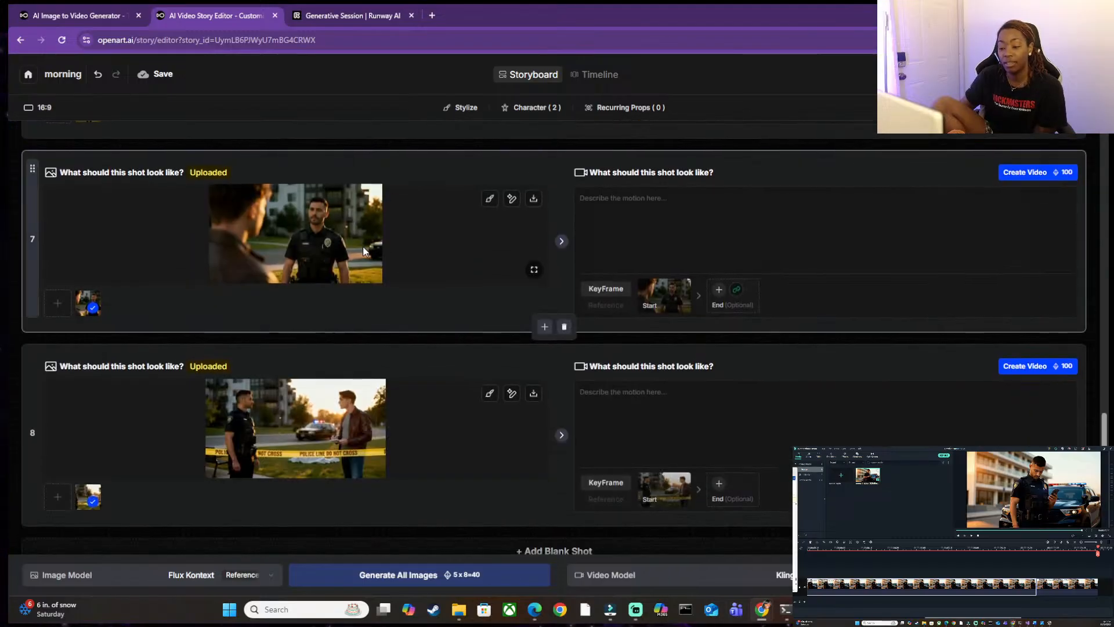
{"action": "scroll", "coordinate": [363, 243], "scroll_direction": "up", "scroll_amount": 16}
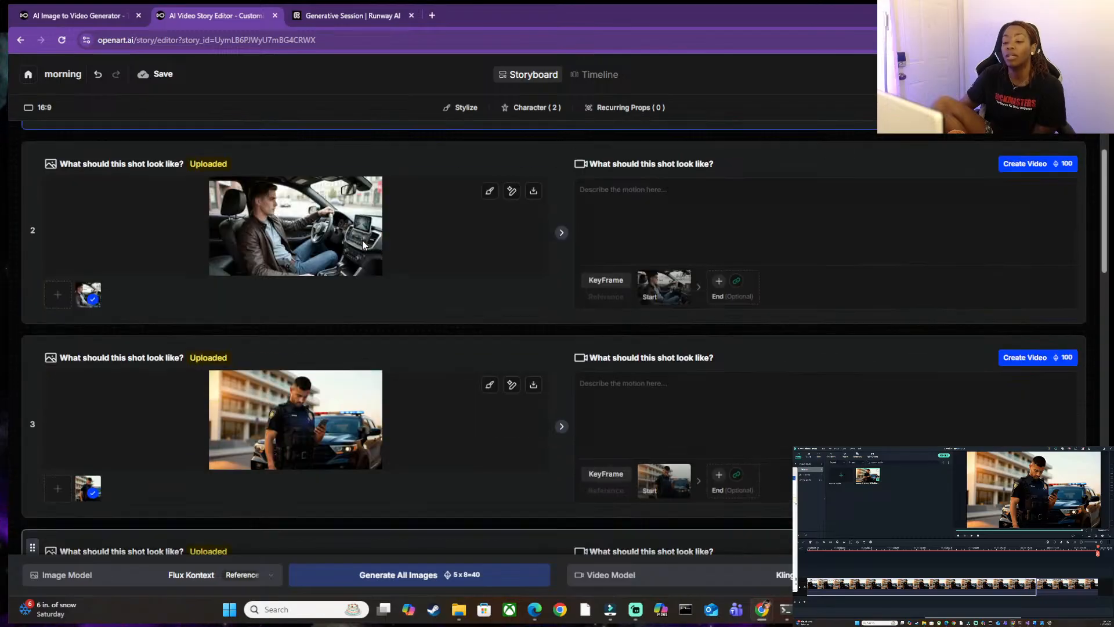
{"action": "scroll", "coordinate": [362, 241], "scroll_direction": "up", "scroll_amount": 1}
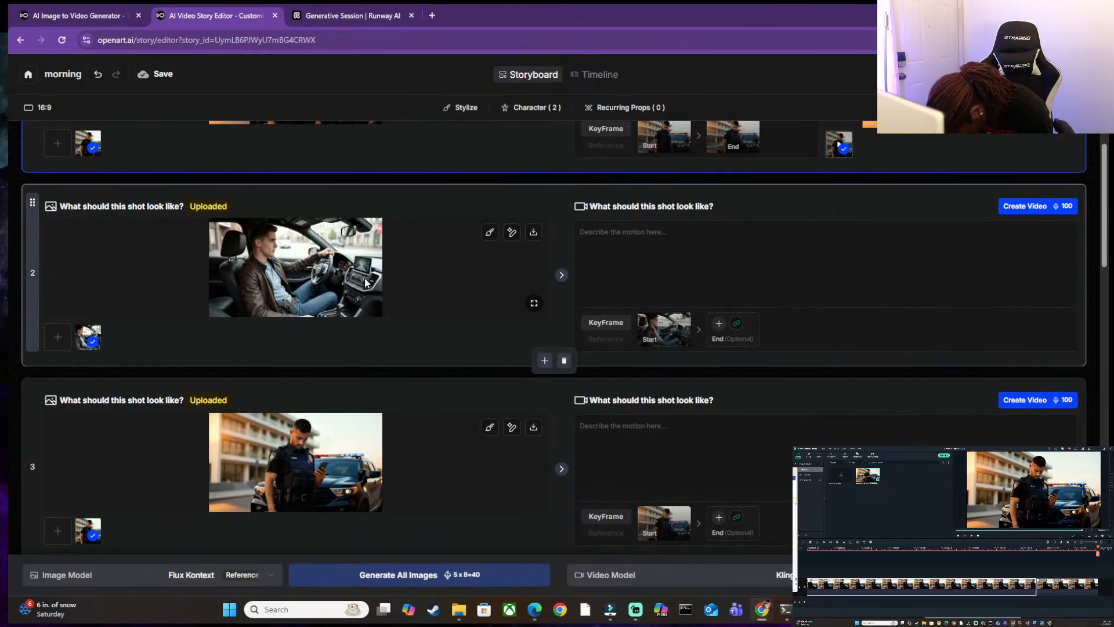
{"action": "left_click", "coordinate": [93, 11]}
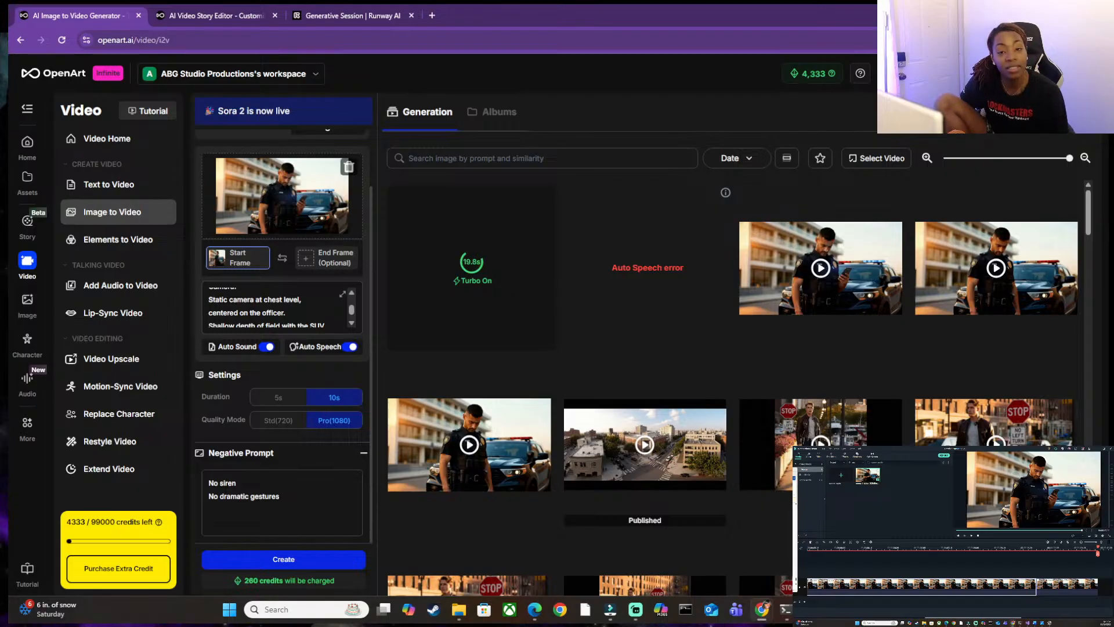
- Switch to the YouTube video on the second display and show it full screen
{"action": "key", "text": "super+d"}
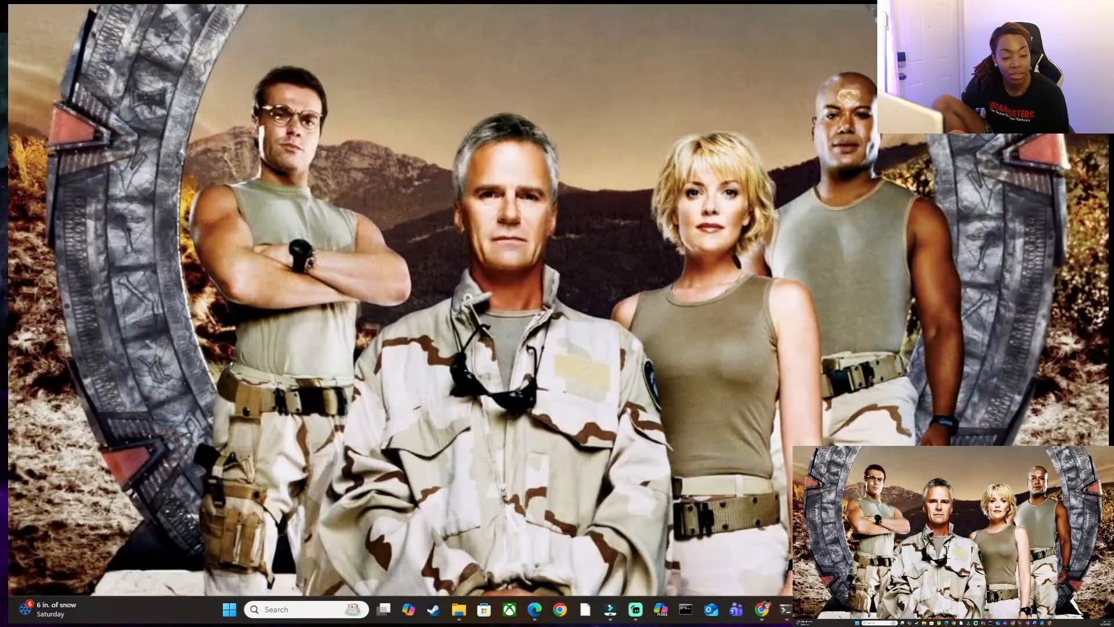
{"action": "key", "text": "super+d"}
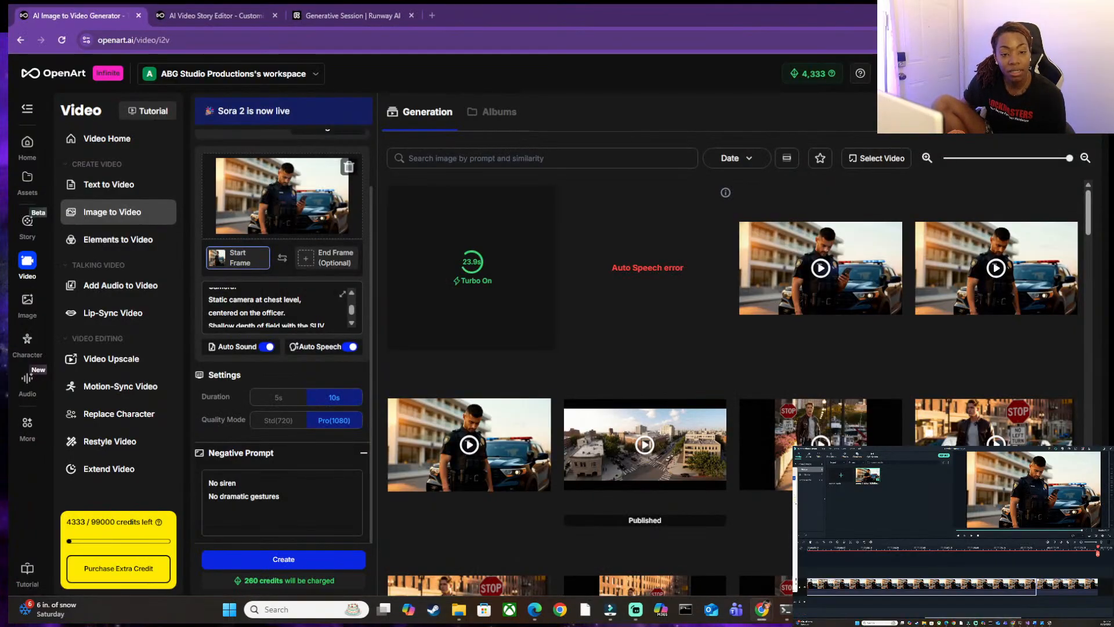
{"action": "left_click_drag", "start_coordinate": [3, 174], "coordinate": [914, 484]}
{"action": "double_click", "coordinate": [915, 485]}
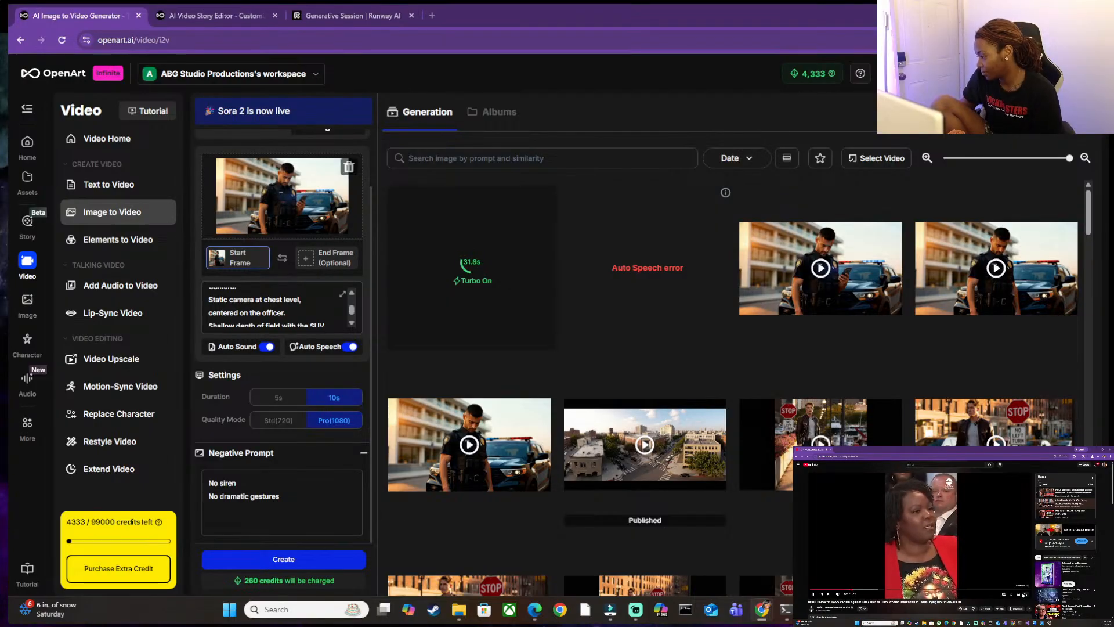
{"action": "left_click", "coordinate": [1023, 594]}
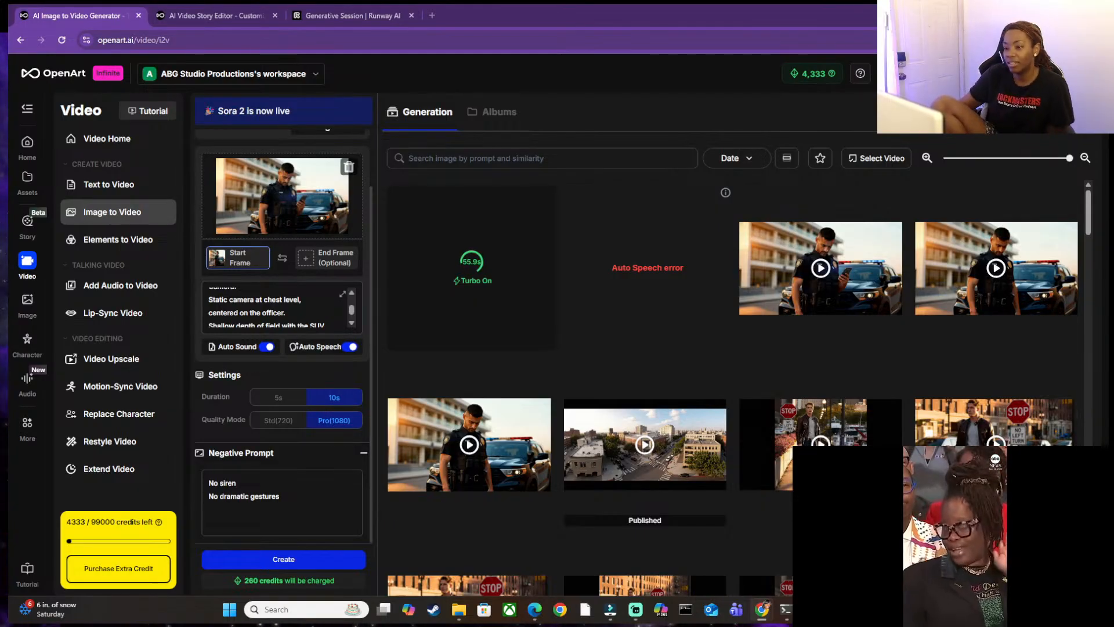
- Search the web for "670 -1" in a new tab, open the "AR - Army Regulations" result and close the search results
{"action": "mouse_move", "coordinate": [412, 325]}
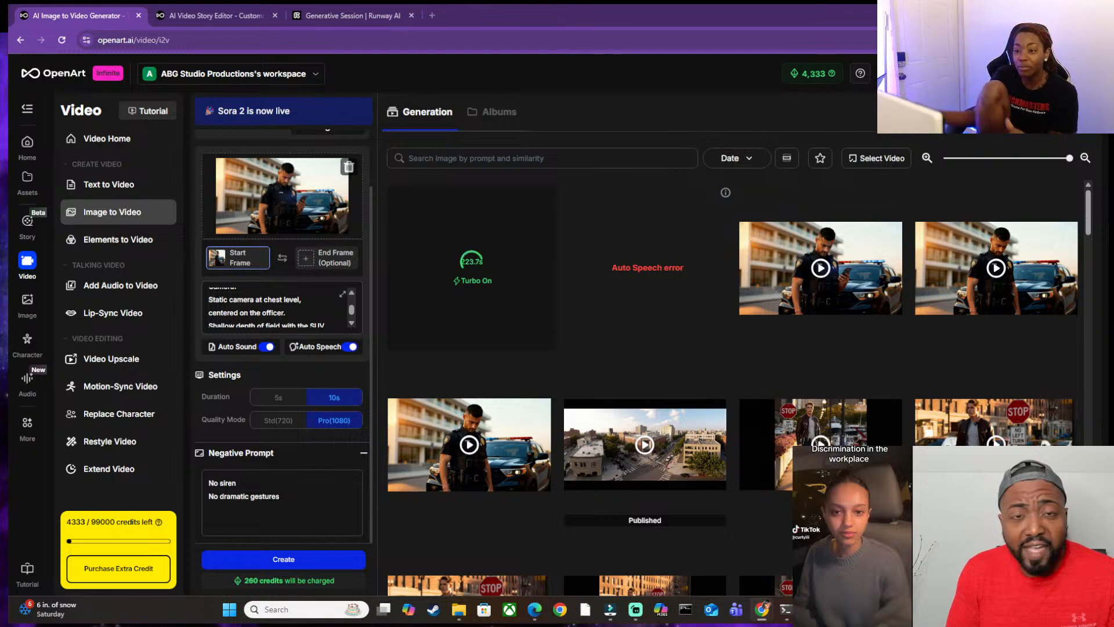
{"action": "left_click", "coordinate": [431, 16]}
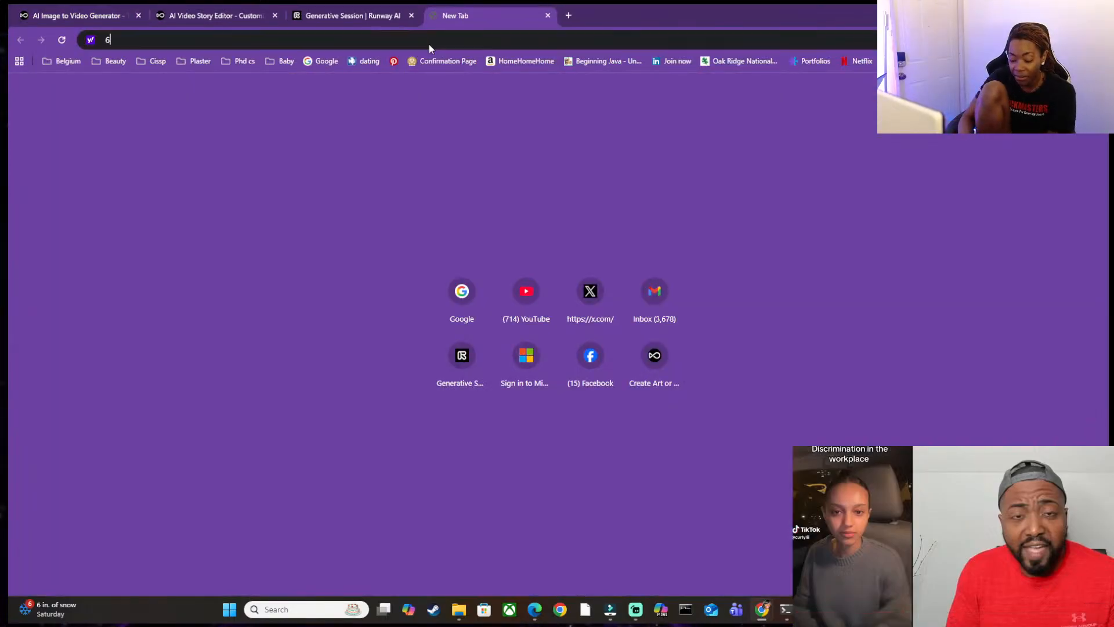
{"action": "type", "text": "670 -1"}
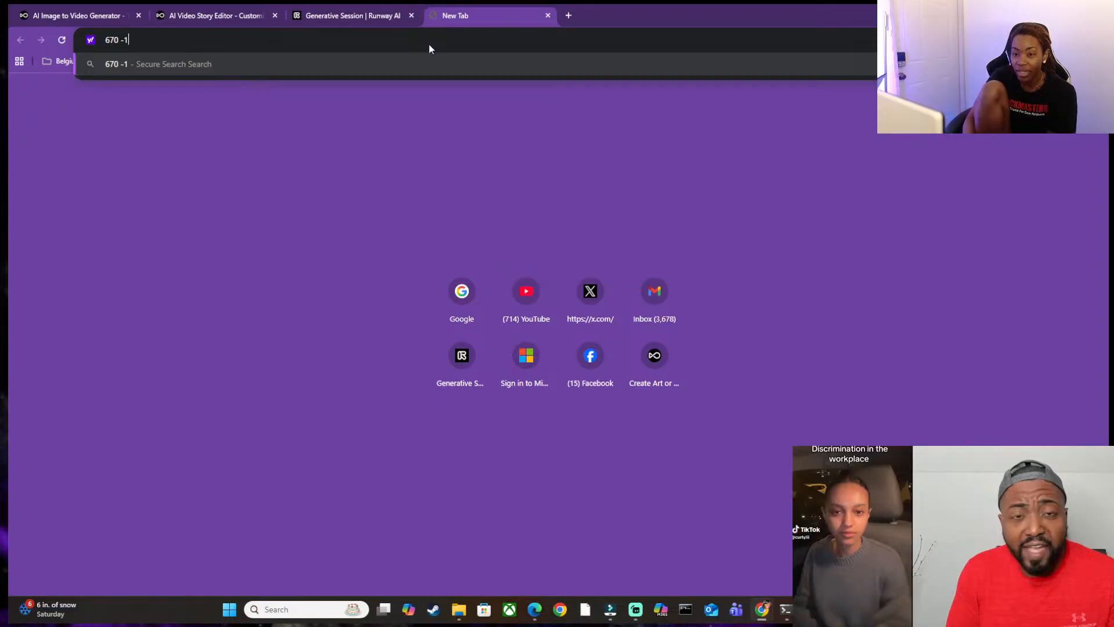
{"action": "key", "text": "Return"}
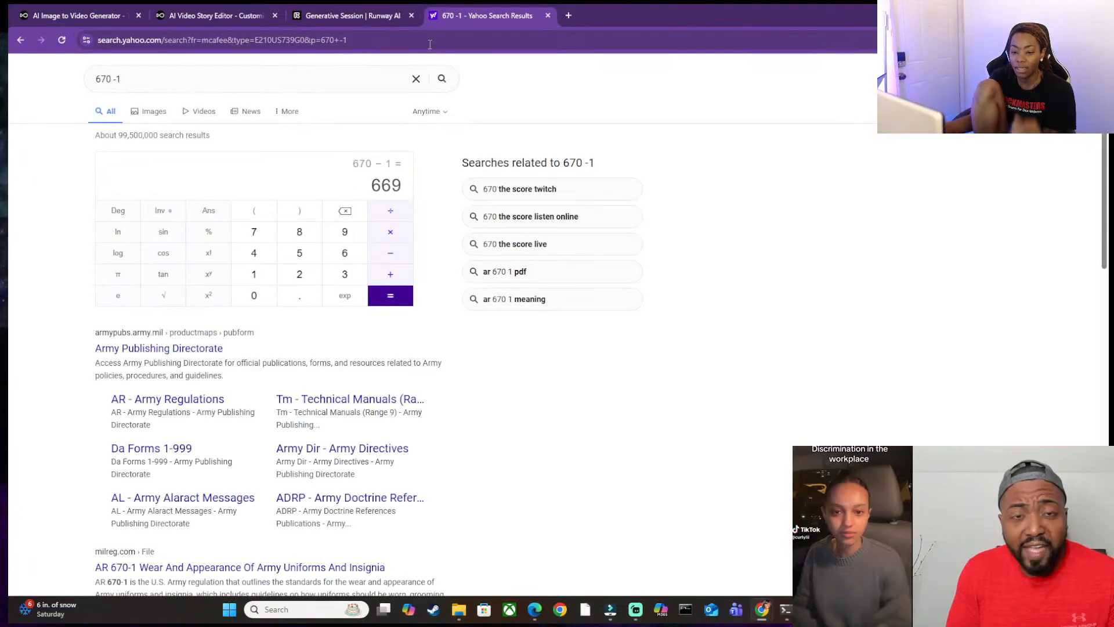
{"action": "left_click", "coordinate": [143, 400]}
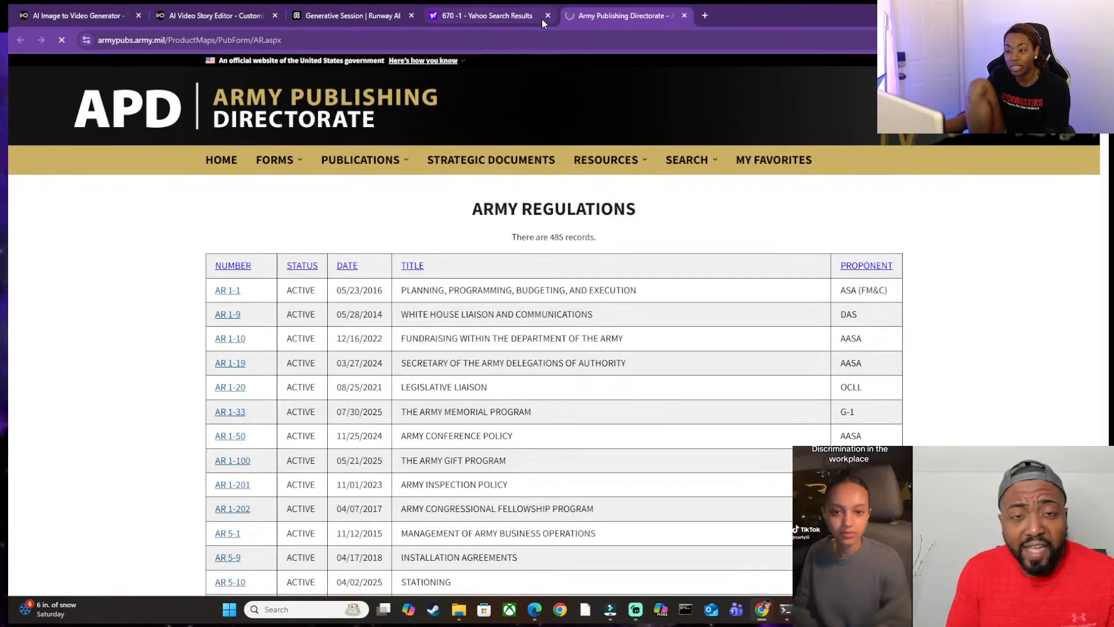
{"action": "left_click", "coordinate": [542, 22]}
{"action": "left_click", "coordinate": [547, 16]}
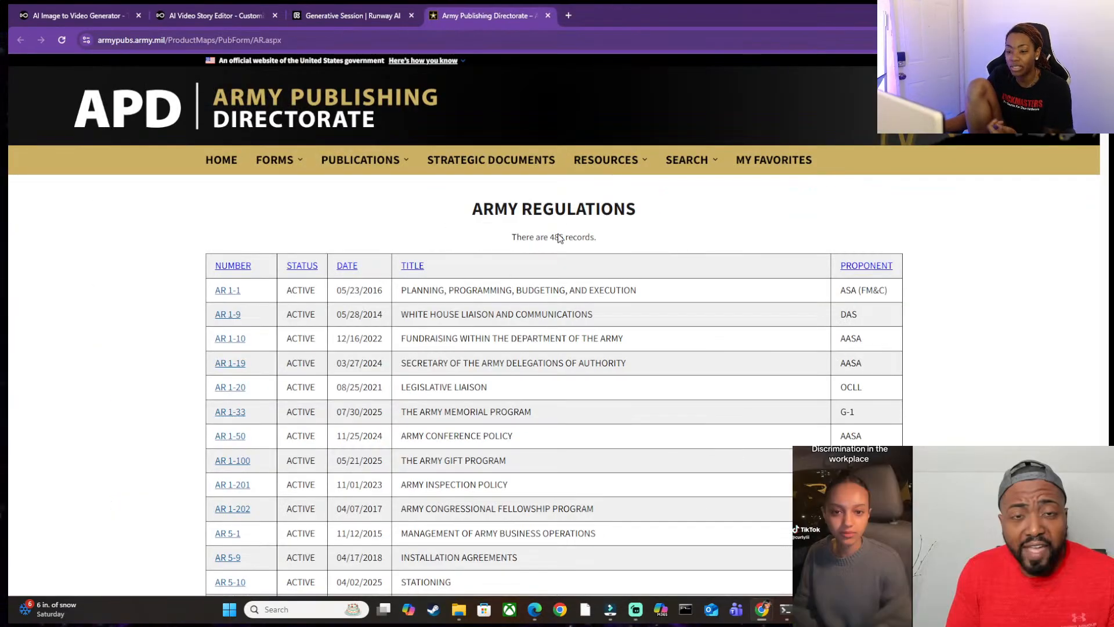
- Find AR 670-1, Wear and Appearance of Army Uniforms and Insignia, in the Army Regulations list and open its record
{"action": "scroll", "coordinate": [493, 360], "scroll_direction": "down", "scroll_amount": 3}
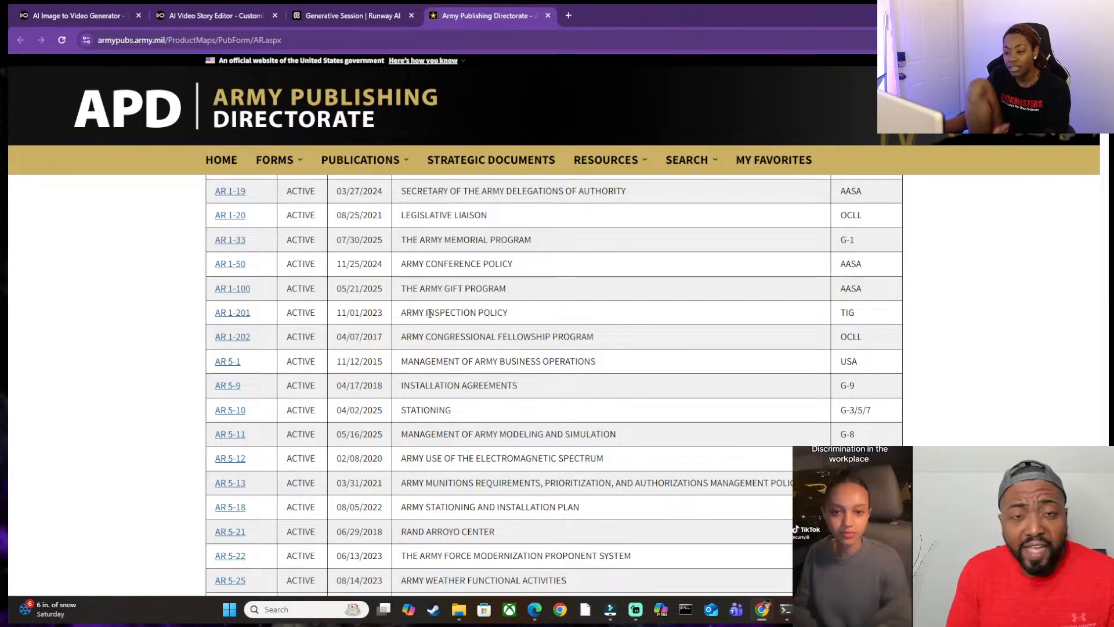
{"action": "scroll", "coordinate": [429, 313], "scroll_direction": "down", "scroll_amount": 1}
{"action": "scroll", "coordinate": [478, 416], "scroll_direction": "down", "scroll_amount": 1}
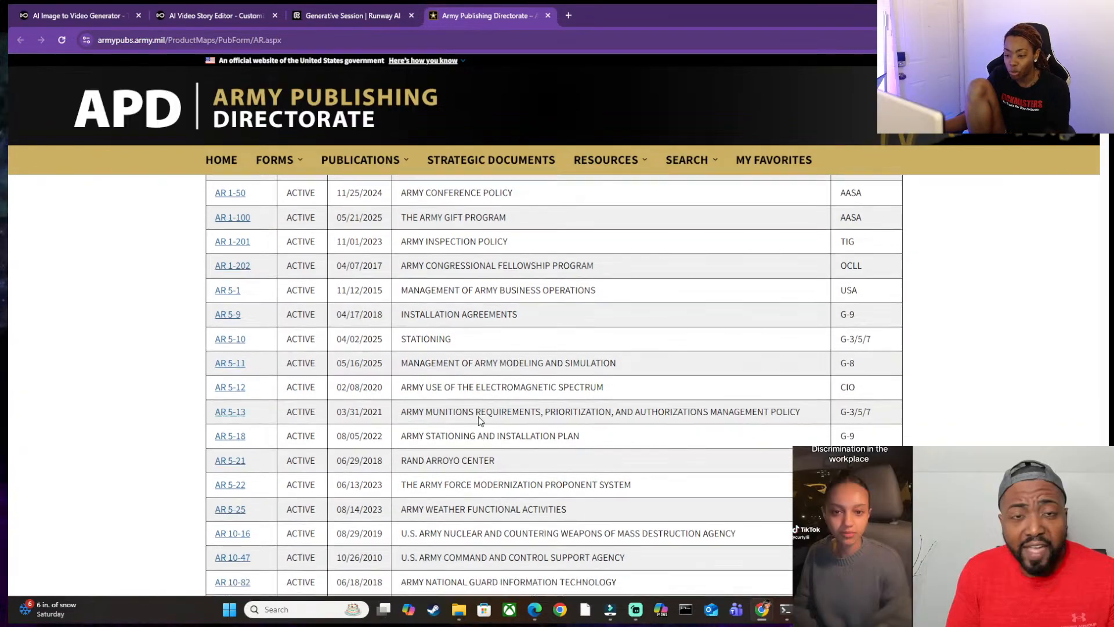
{"action": "scroll", "coordinate": [478, 416], "scroll_direction": "down", "scroll_amount": 2}
{"action": "scroll", "coordinate": [256, 420], "scroll_direction": "down", "scroll_amount": 3}
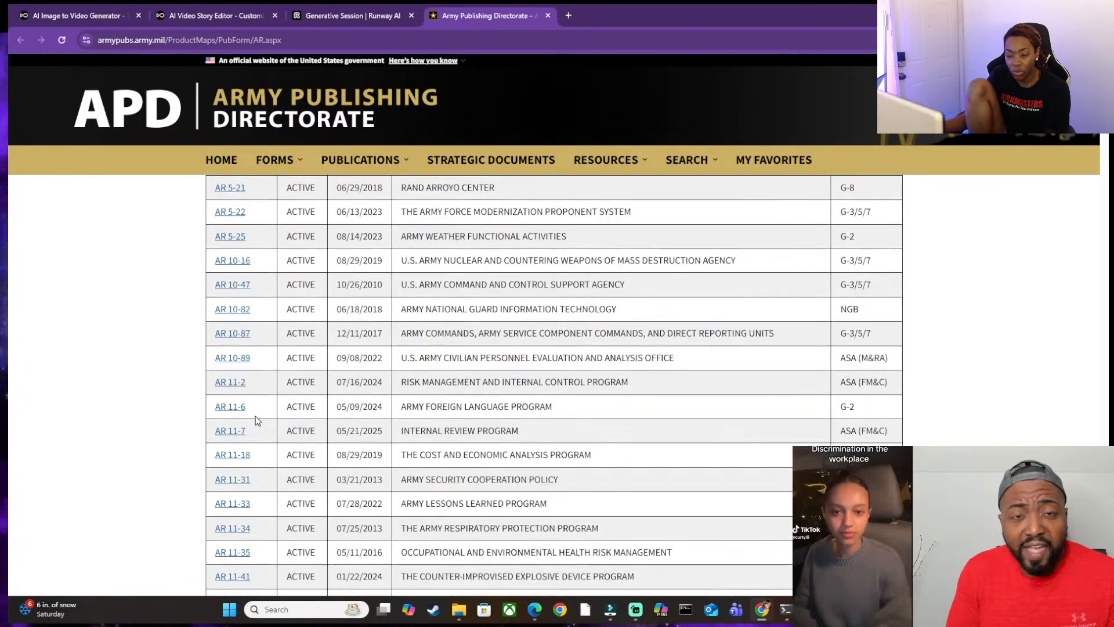
{"action": "scroll", "coordinate": [255, 420], "scroll_direction": "down", "scroll_amount": 15}
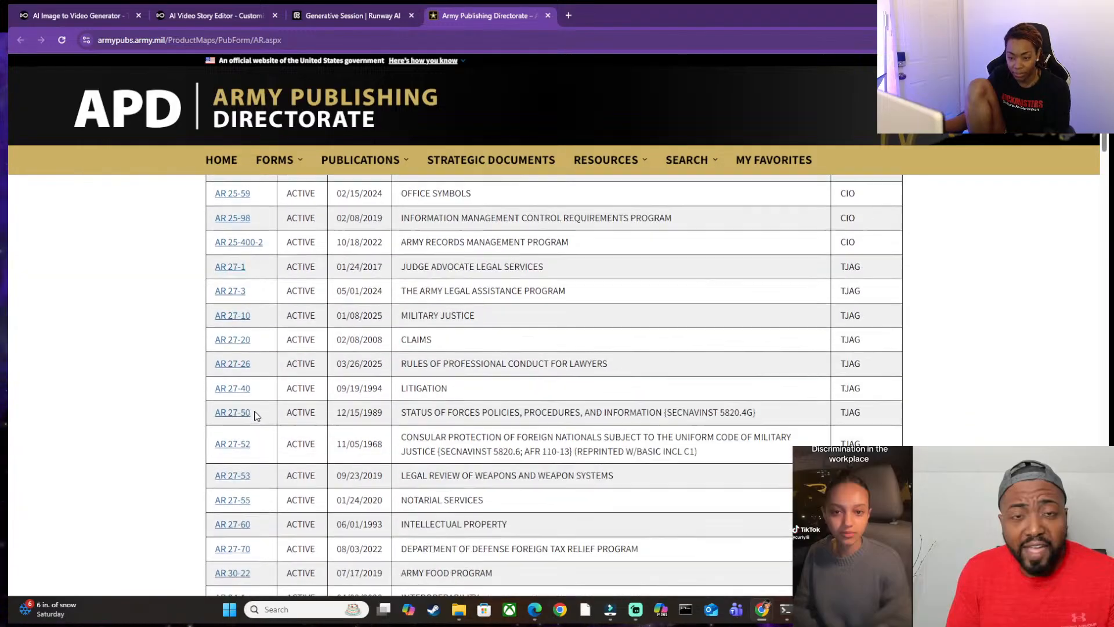
{"action": "scroll", "coordinate": [255, 415], "scroll_direction": "down", "scroll_amount": 5}
{"action": "scroll", "coordinate": [256, 416], "scroll_direction": "down", "scroll_amount": 15}
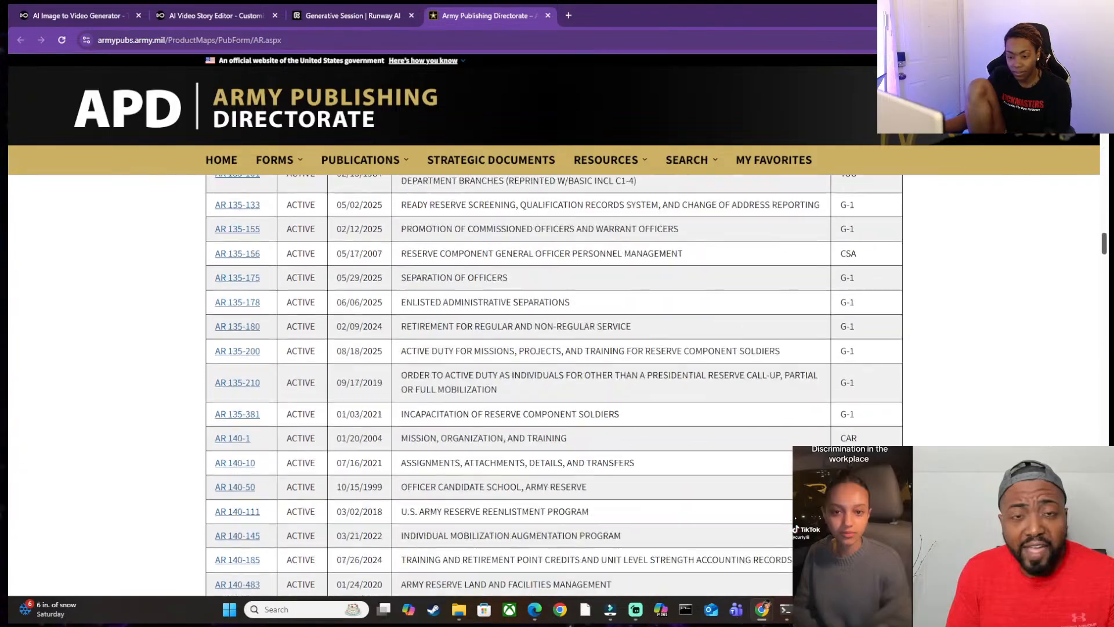
{"action": "scroll", "coordinate": [255, 415], "scroll_direction": "down", "scroll_amount": 20}
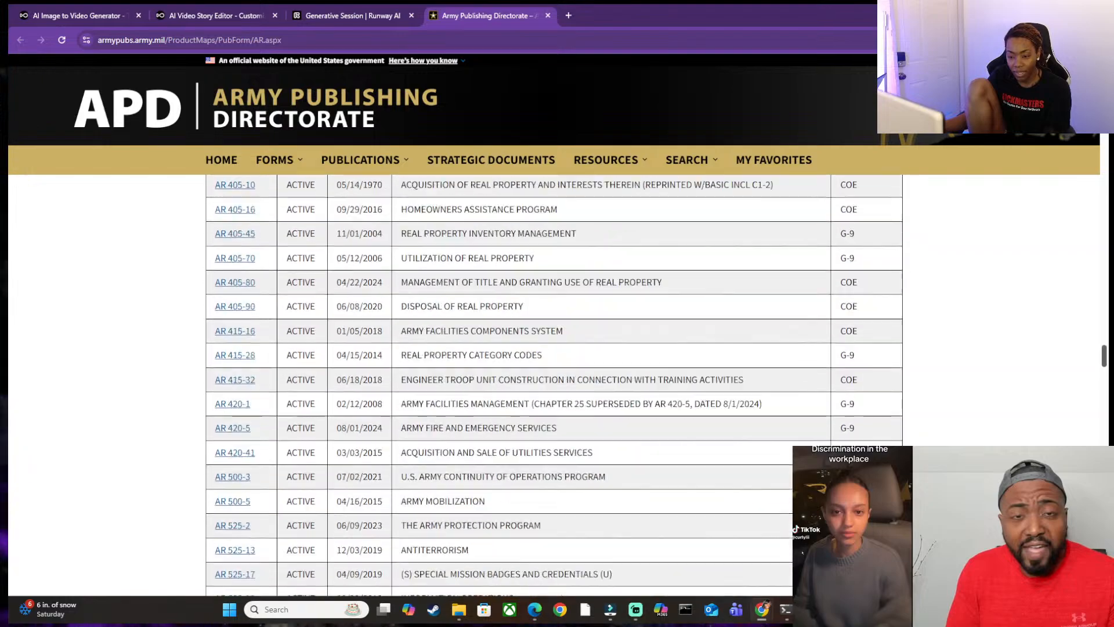
{"action": "scroll", "coordinate": [554, 383], "scroll_direction": "down", "scroll_amount": 20}
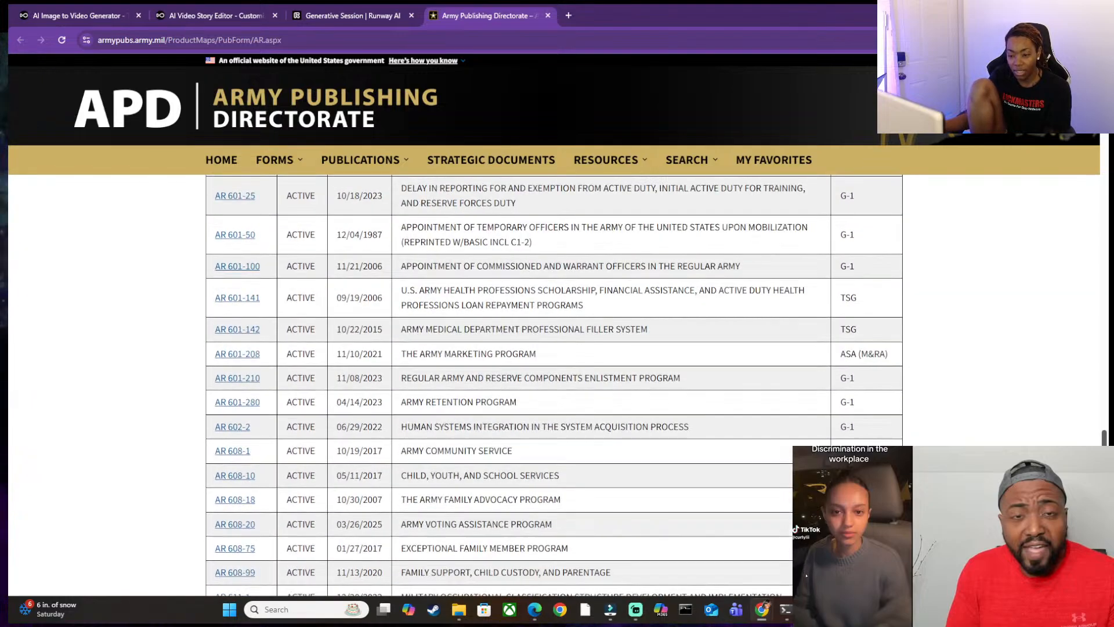
{"action": "scroll", "coordinate": [806, 575], "scroll_direction": "down", "scroll_amount": 15}
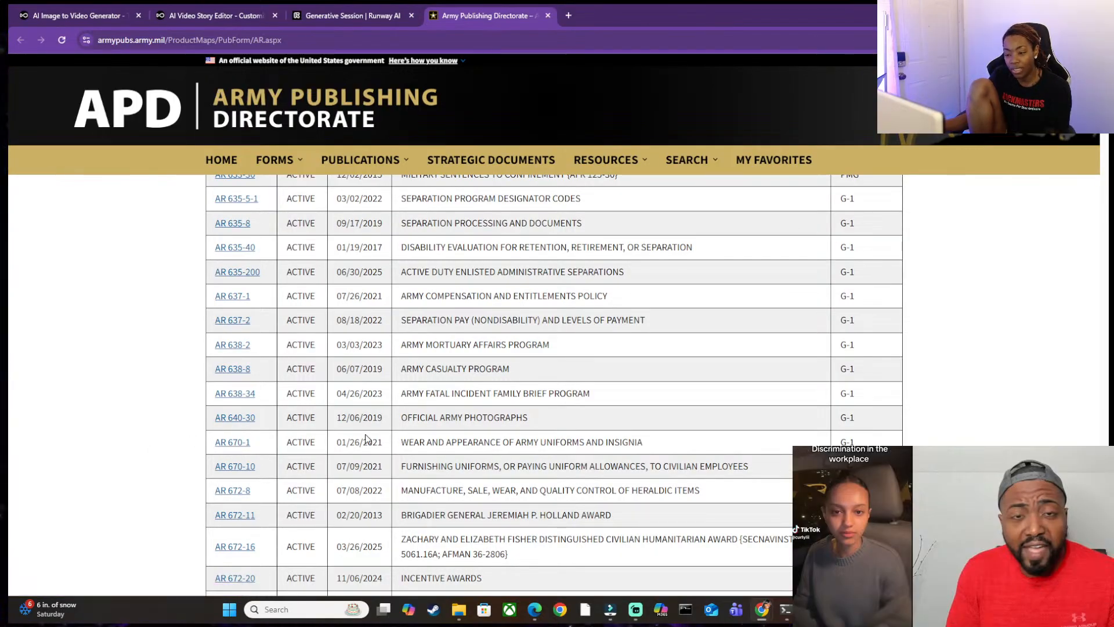
{"action": "left_click", "coordinate": [232, 442]}
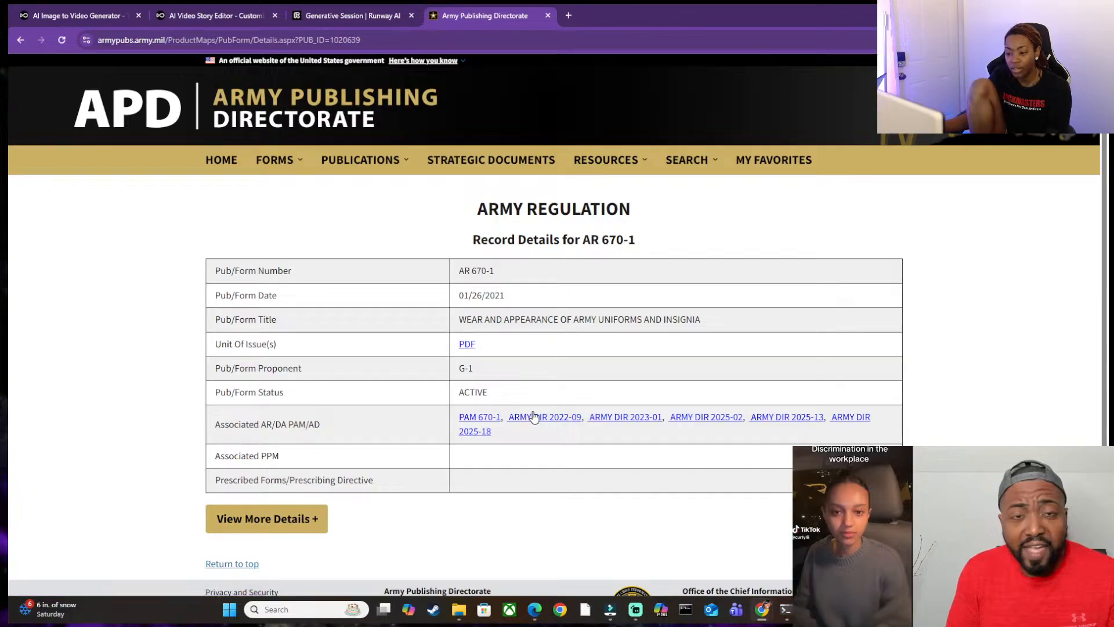
- Look over the AR 670-1 record details, including the PDF issue and associated Army directives
{"action": "scroll", "coordinate": [530, 416], "scroll_direction": "down", "scroll_amount": 3}
{"action": "scroll", "coordinate": [418, 350], "scroll_direction": "up", "scroll_amount": 2}
{"action": "scroll", "coordinate": [473, 286], "scroll_direction": "down", "scroll_amount": 1}
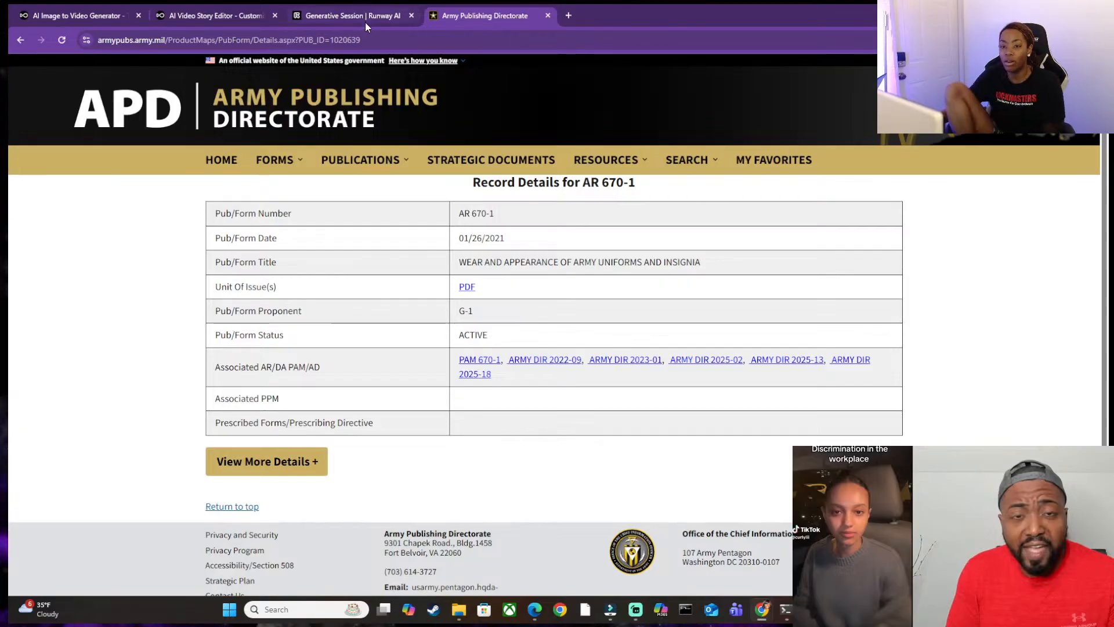
{"action": "mouse_move", "coordinate": [293, 10]}
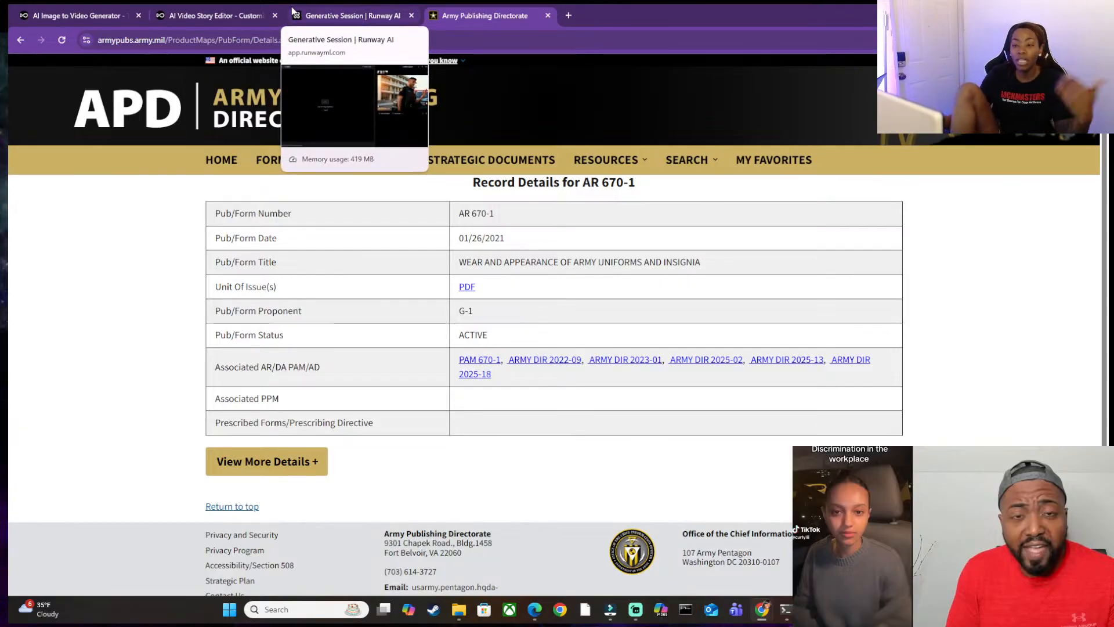